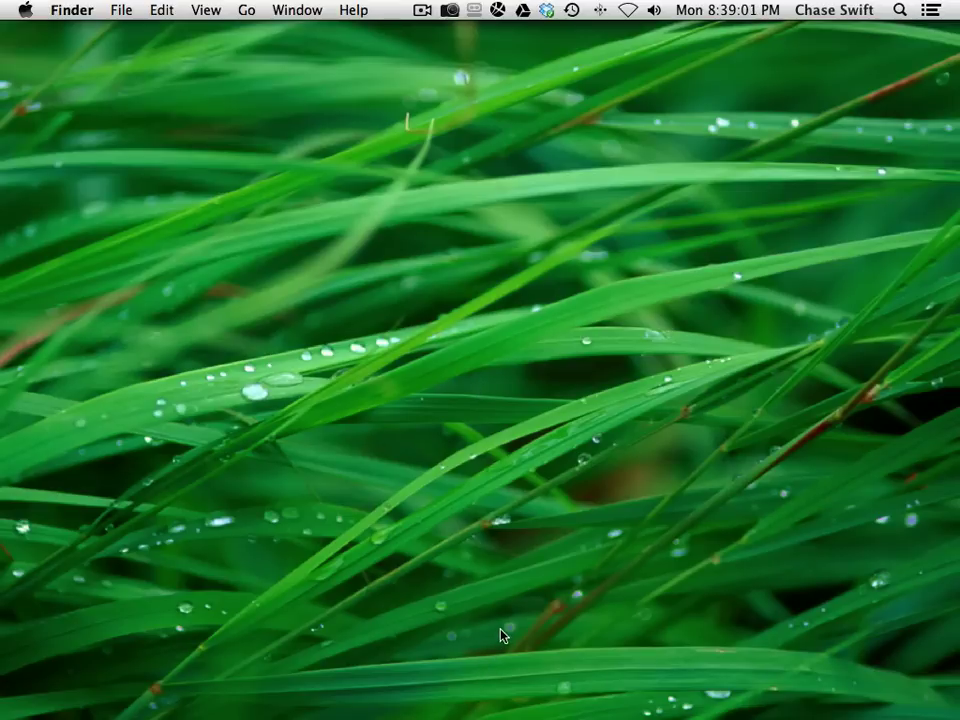
Switch to Keynote and look through all five slides of the presentation, returning to the first slide
key("super+Tab")
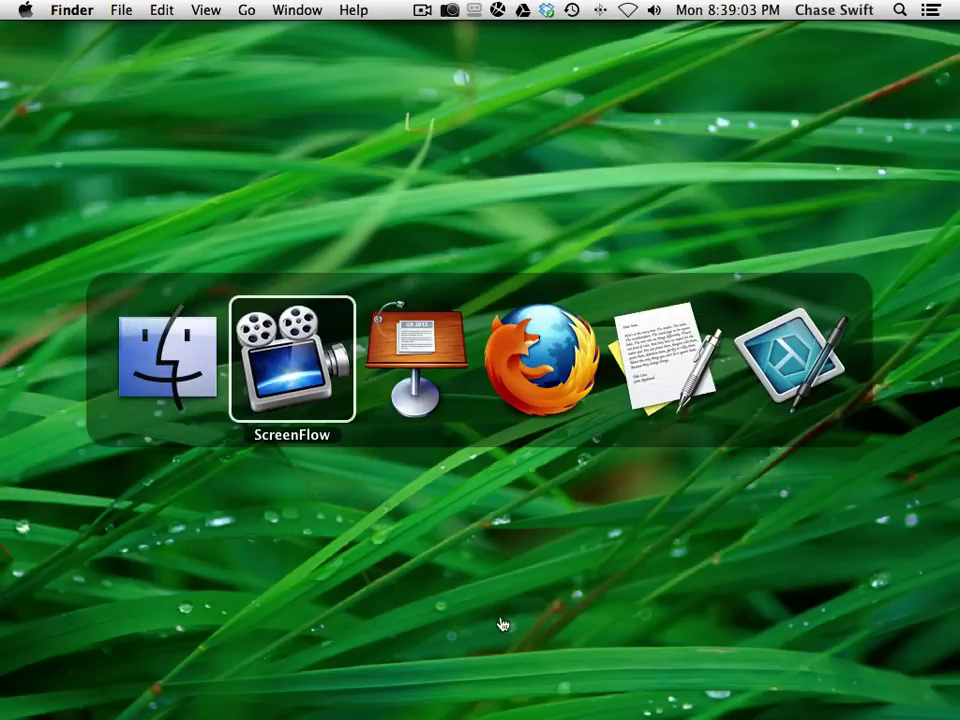
left_click(416, 376)
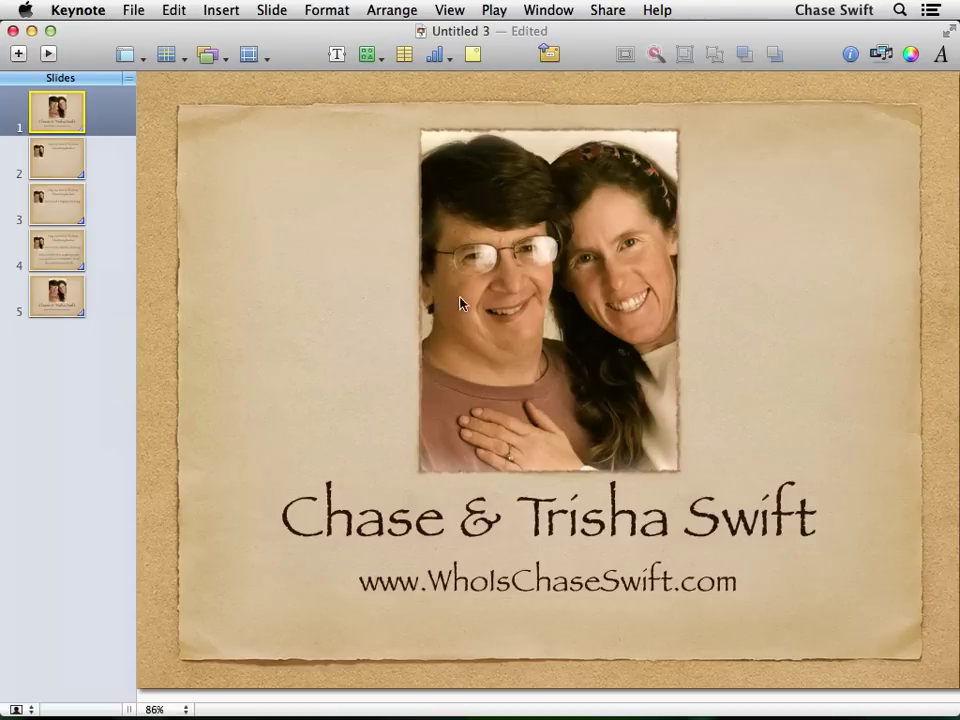
mouse_move(513, 302)
left_mouse_down()
mouse_move(484, 291)
mouse_move(326, 285)
mouse_move(550, 292)
mouse_move(514, 286)
mouse_move(531, 299)
left_mouse_up()
left_click(327, 276)
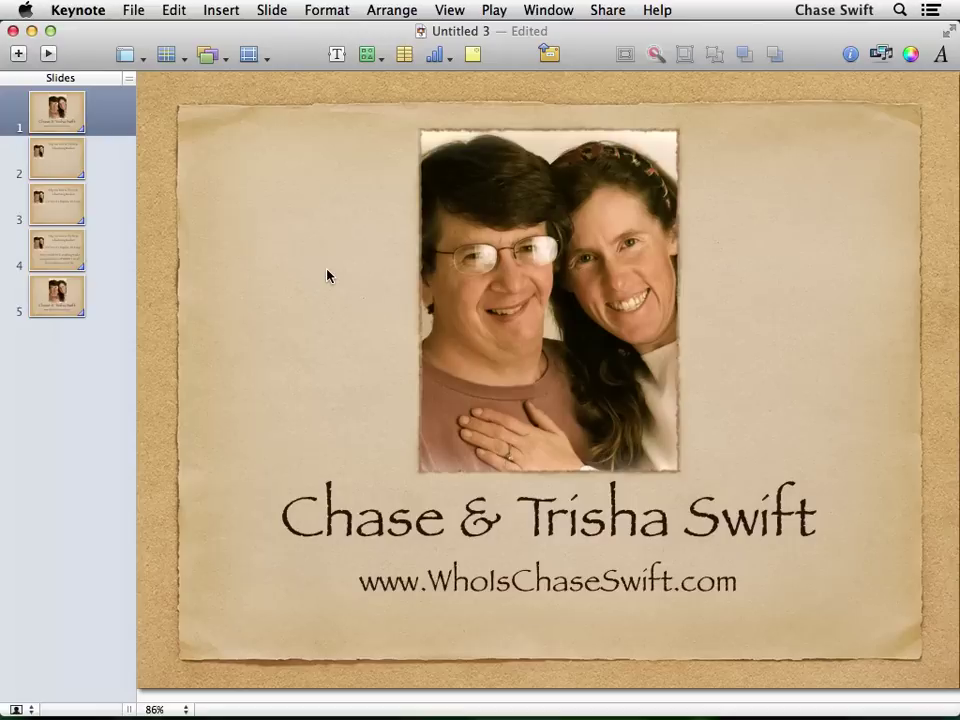
left_click(54, 164)
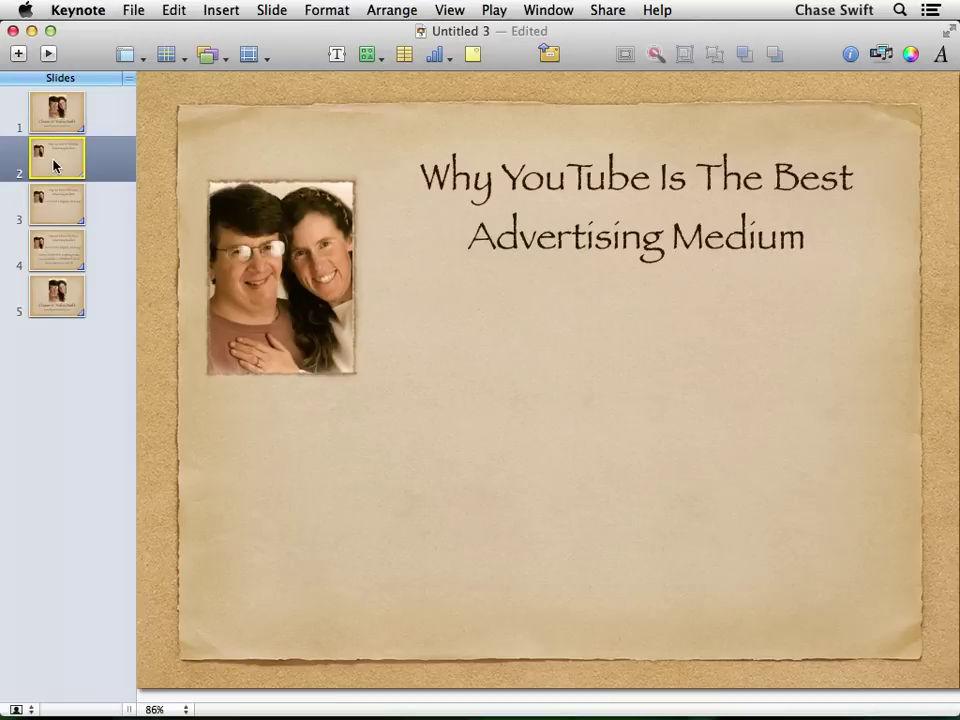
left_click(57, 204)
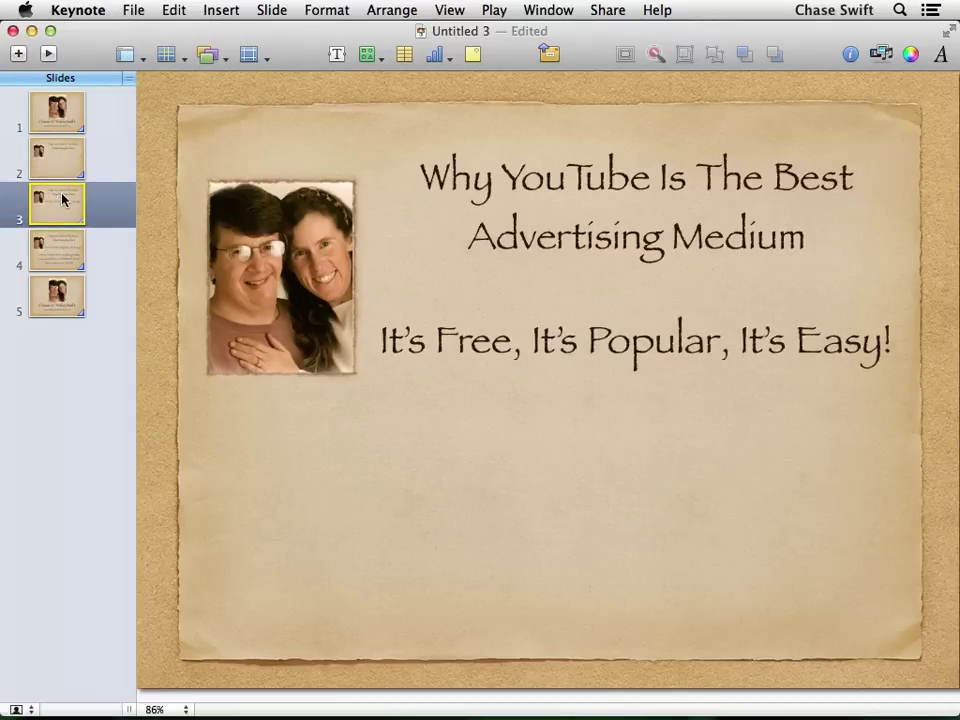
left_click(58, 250)
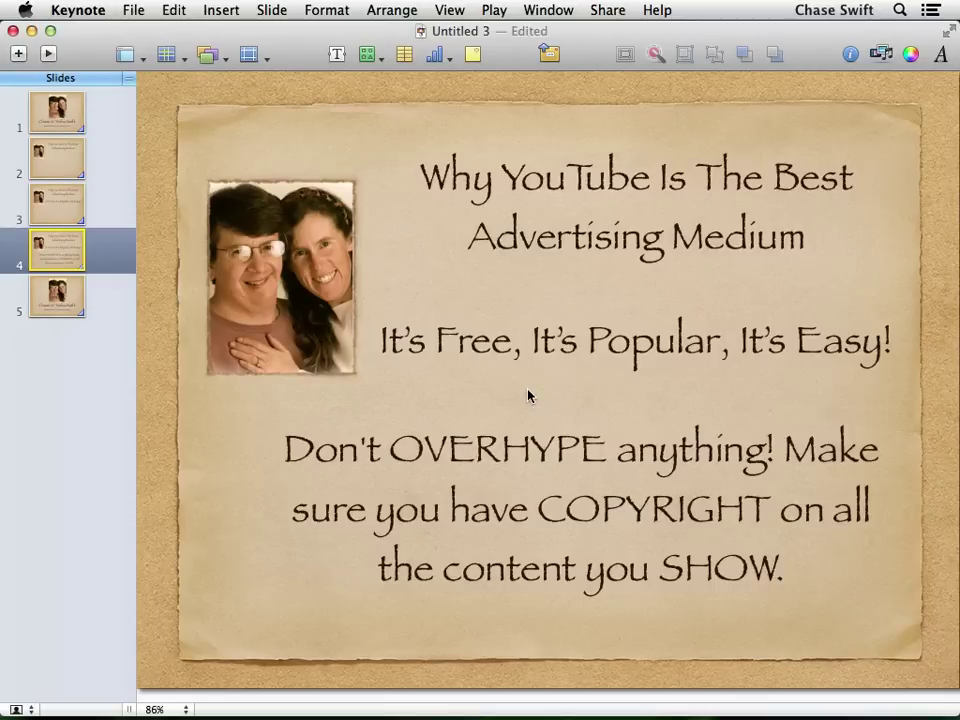
left_click(60, 300)
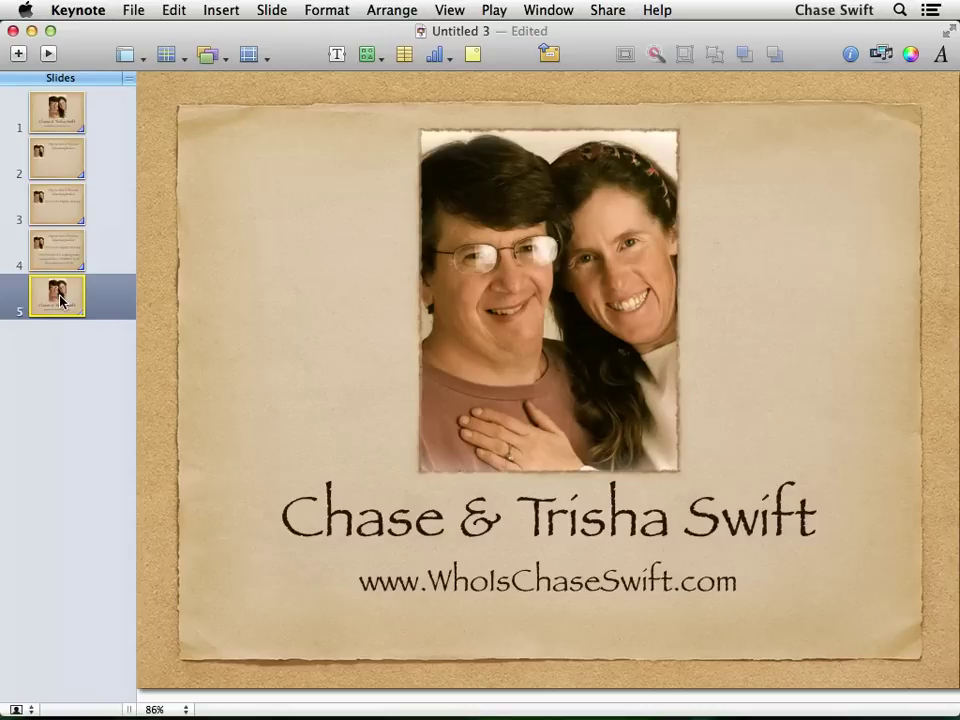
left_click(58, 121)
Switch to Firefox and open the Google Drive file list
key("super+Tab")
key("super+Tab")
key("super+Tab")
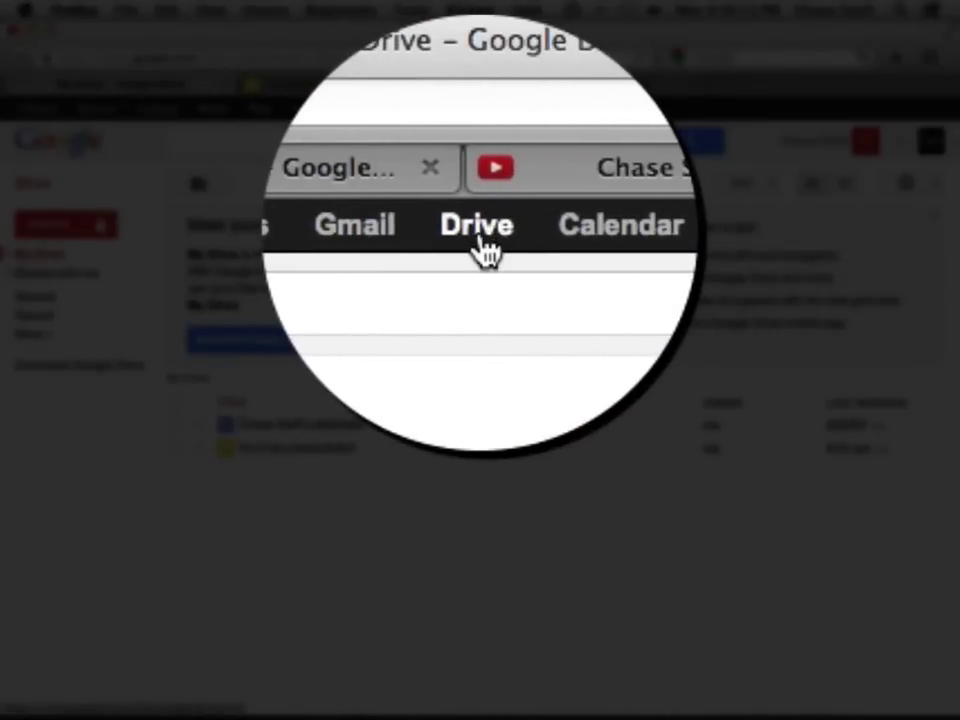
left_click(483, 252)
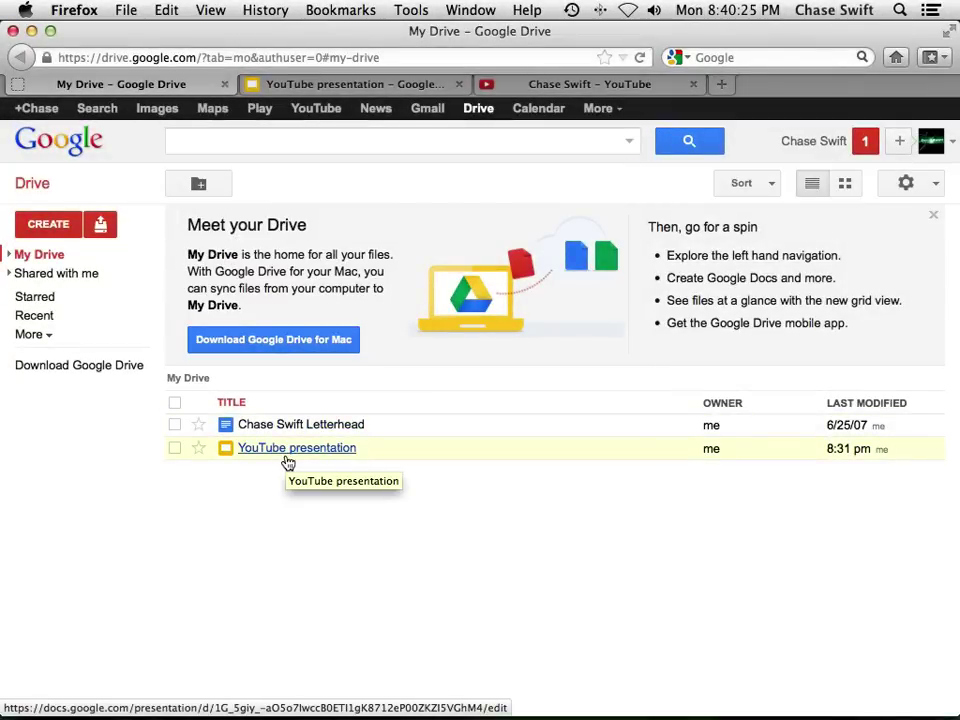
View the open YouTube presentation in Google Drive, and return to My Drive to look at the option for creating files
left_click(325, 84)
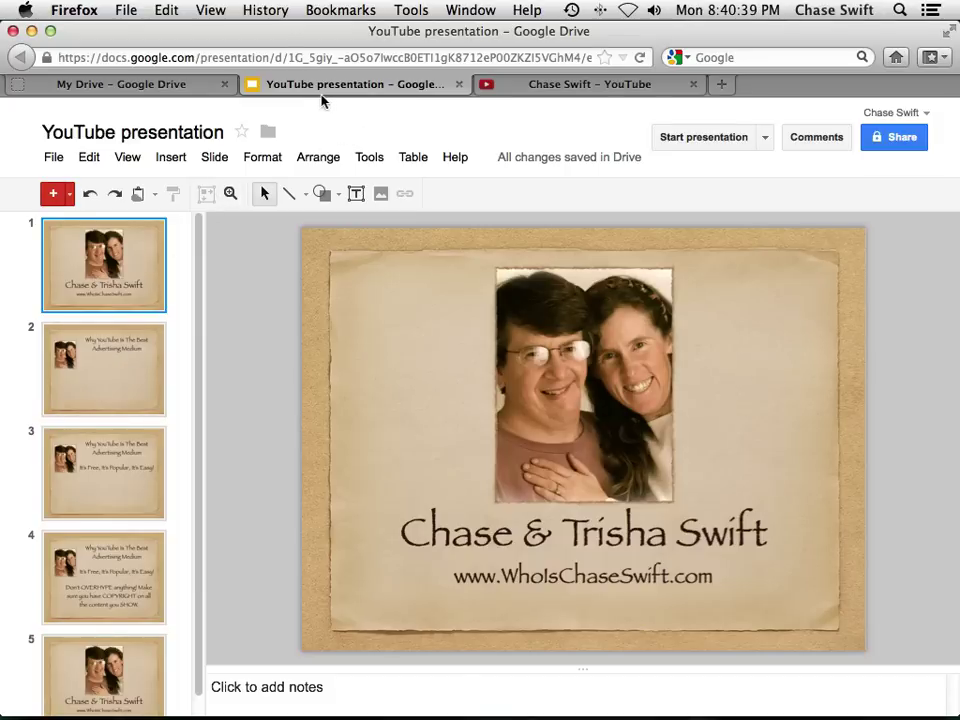
left_click(184, 85)
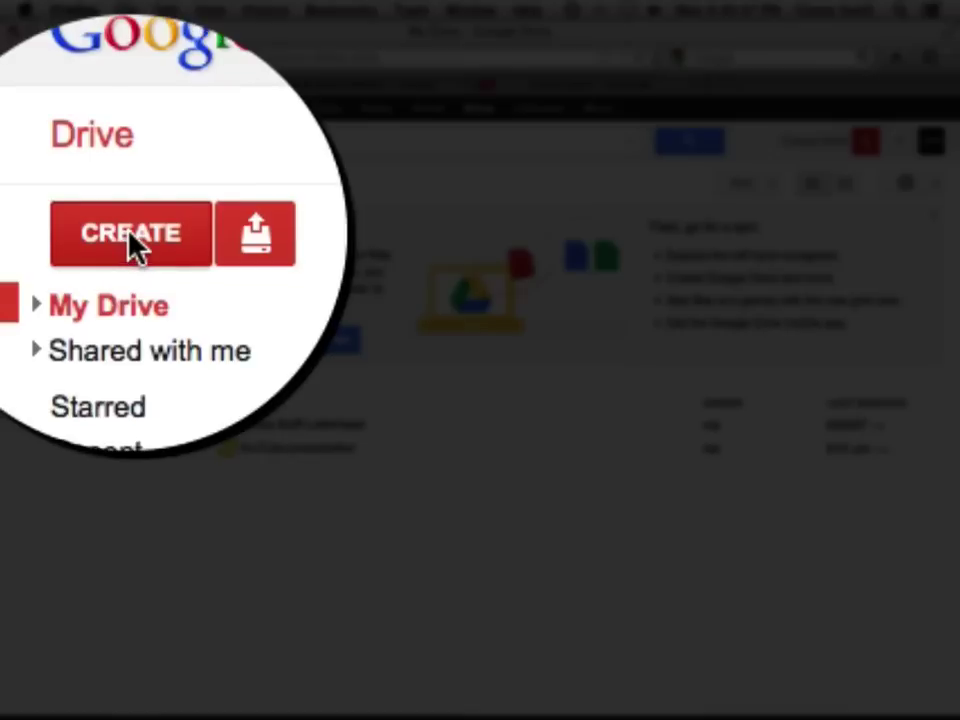
left_click(128, 237)
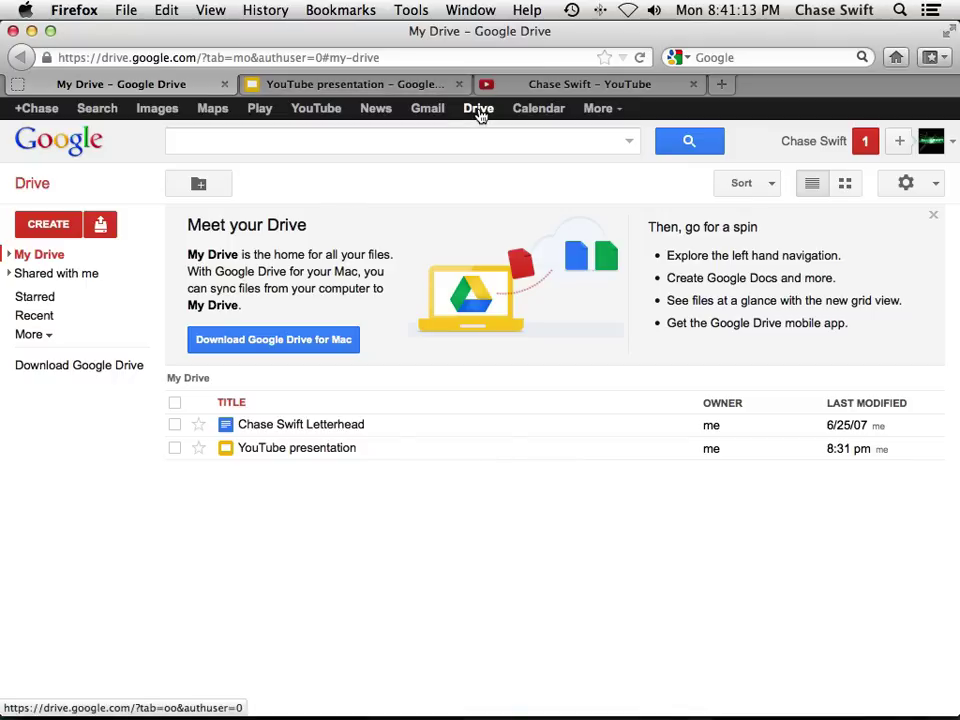
Go back to the YouTube presentation in Google Drive and review slides 2 to 5, finishing on slide 1
left_click(386, 84)
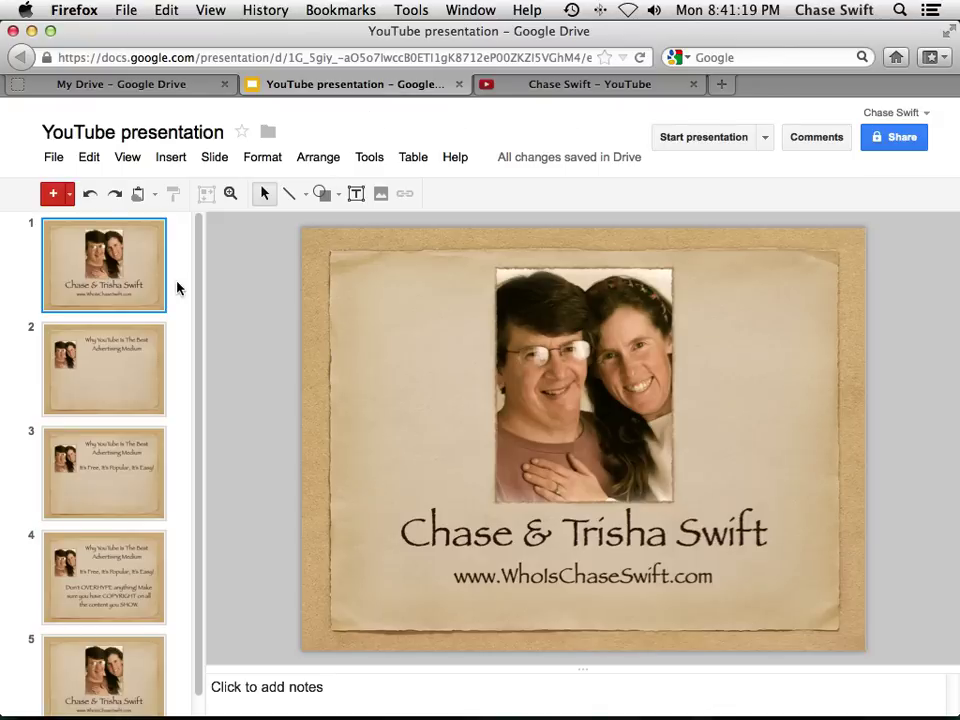
left_click(140, 352)
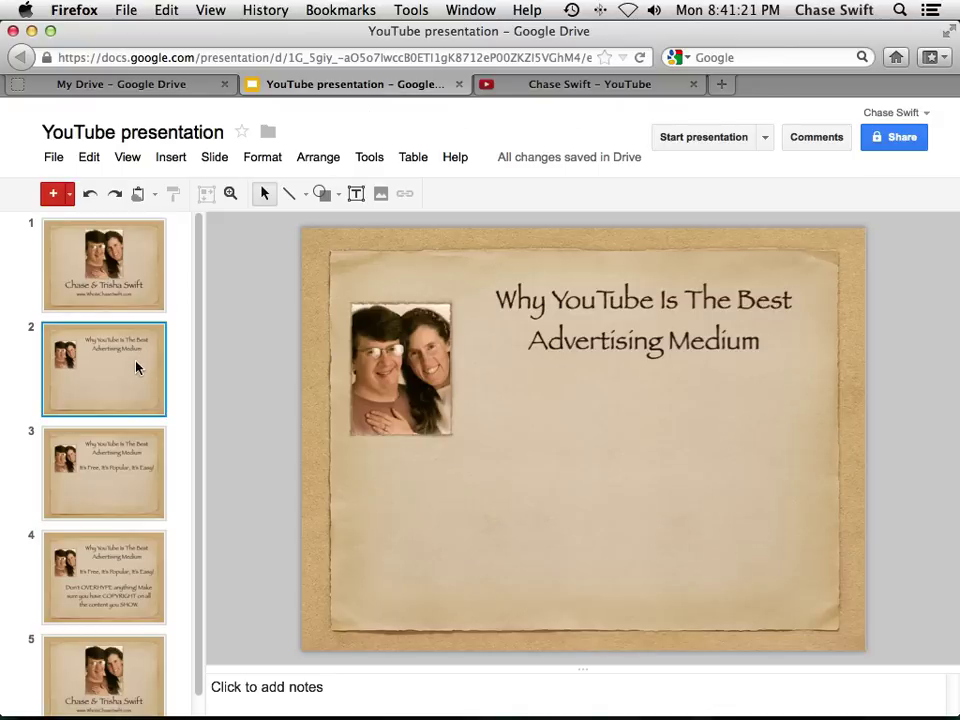
left_click(128, 452)
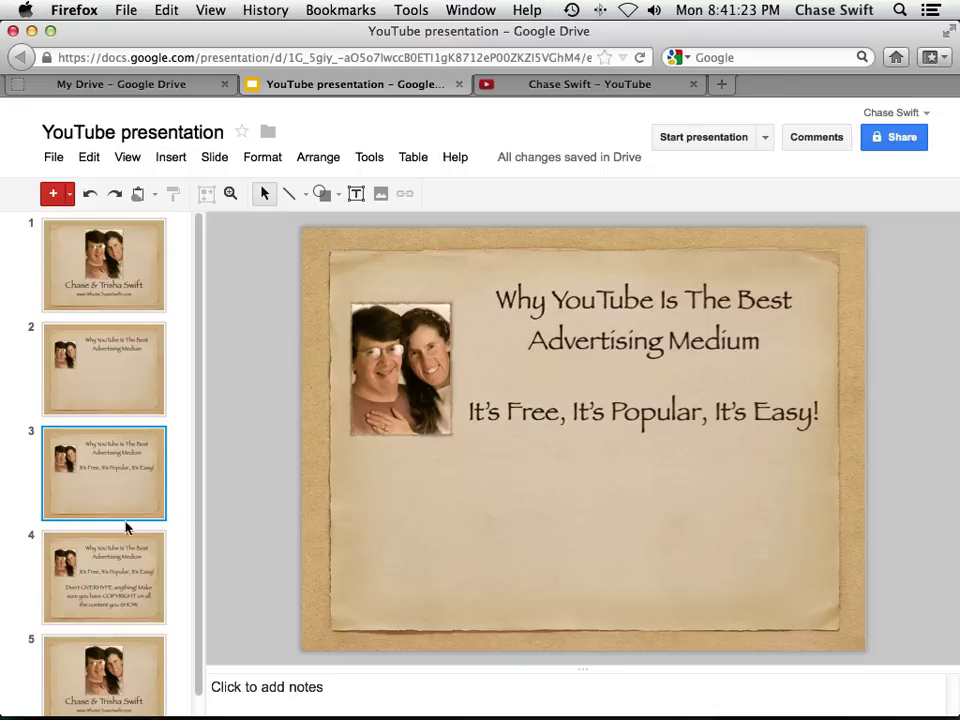
left_click(124, 576)
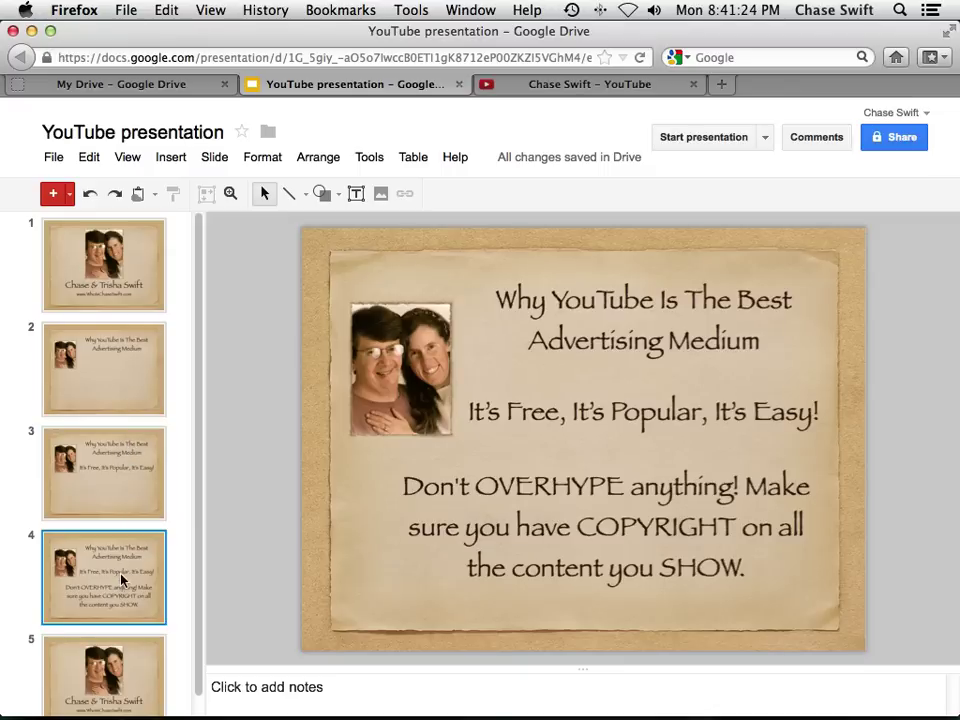
left_click(113, 688)
scroll(110, 420, "up", 2)
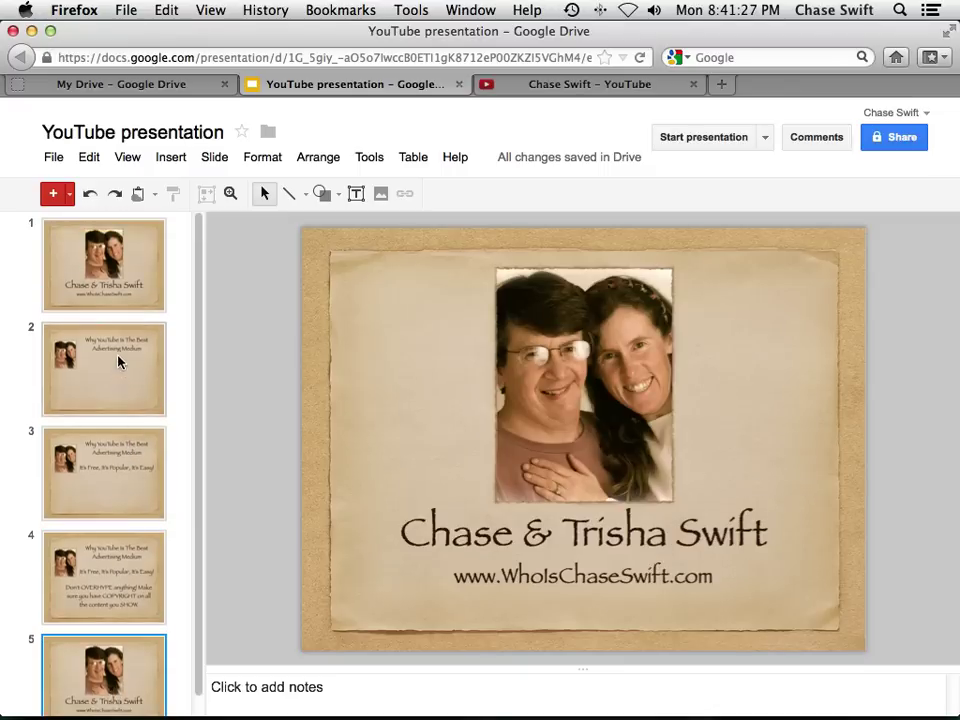
left_click(120, 262)
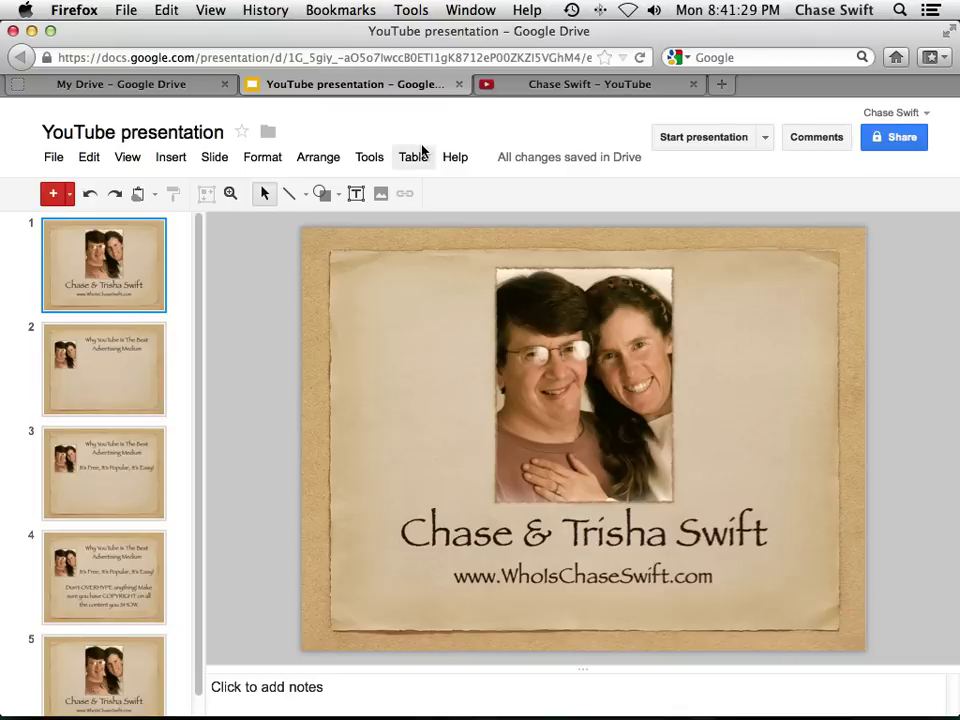
Switch to Keynote and view the second slide to compare it with the Google Drive version
key("super+Tab")
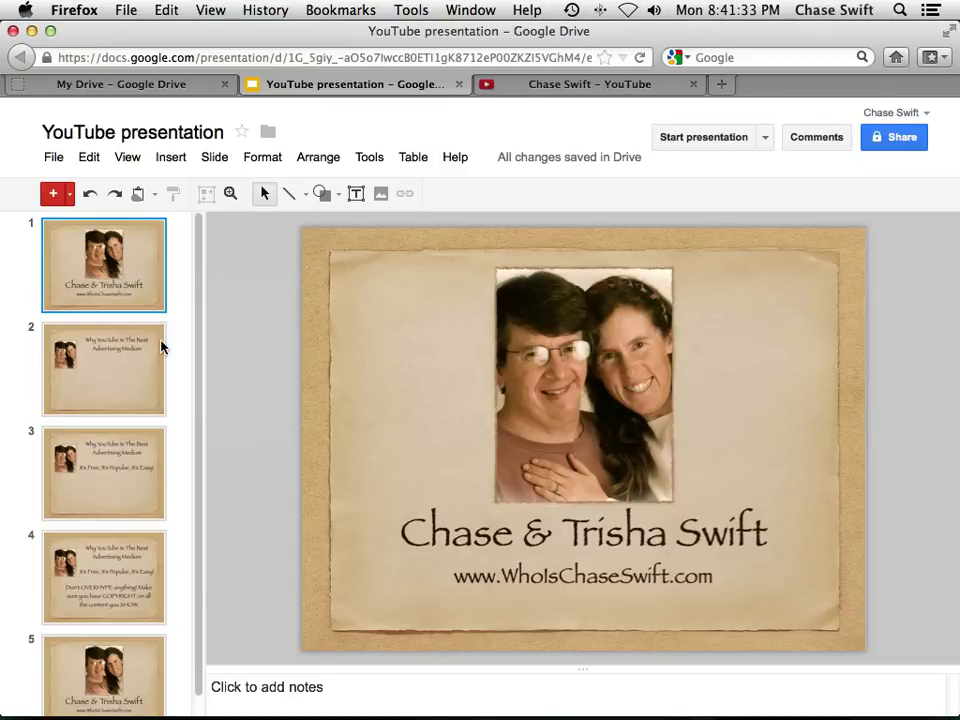
key("super+Tab")
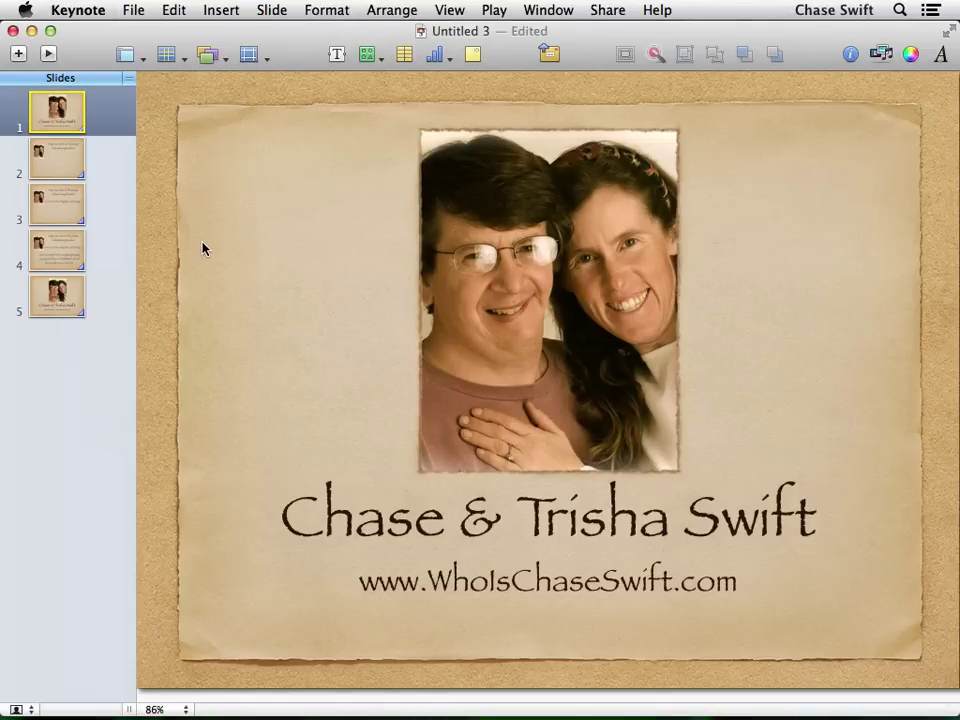
left_click(72, 166)
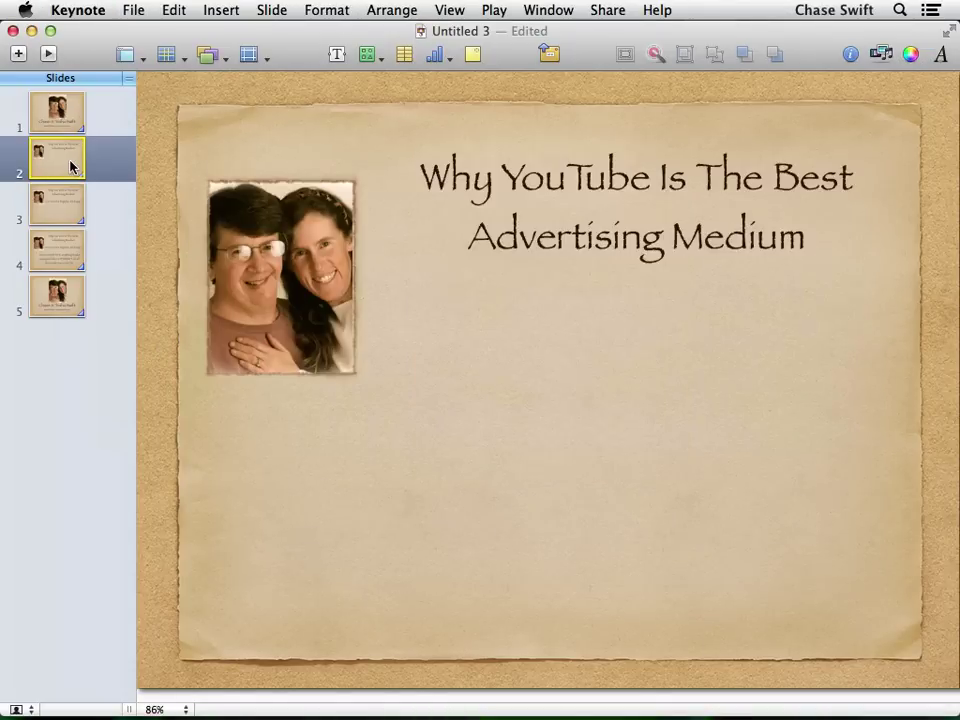
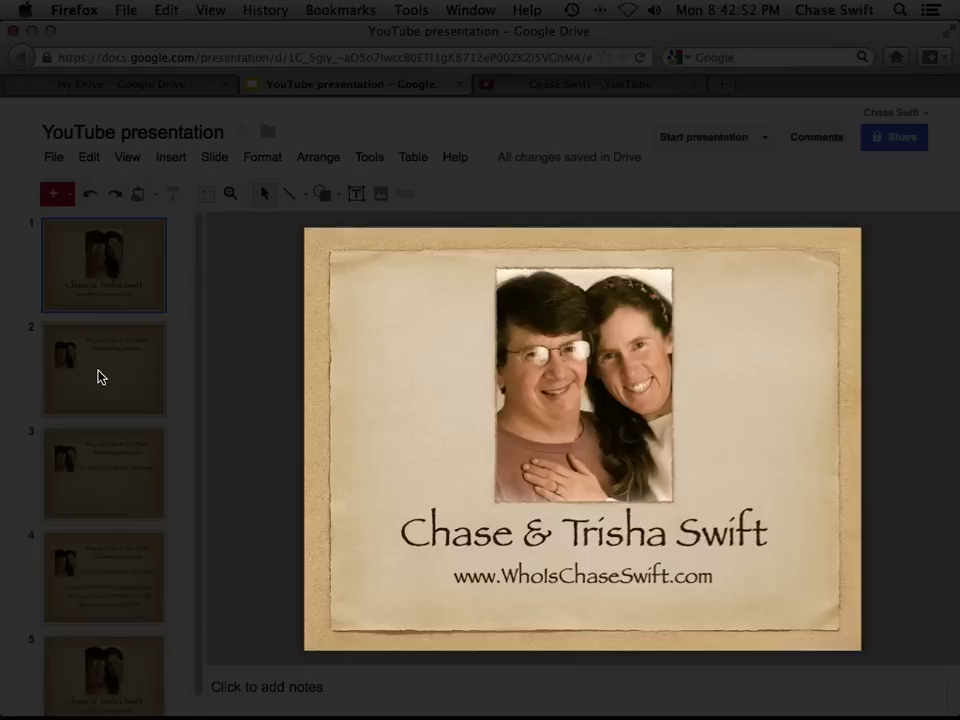
In the Firefox copy of the YouTube presentation, page through slides 2 to 5 and return to slide 1
left_click(100, 377)
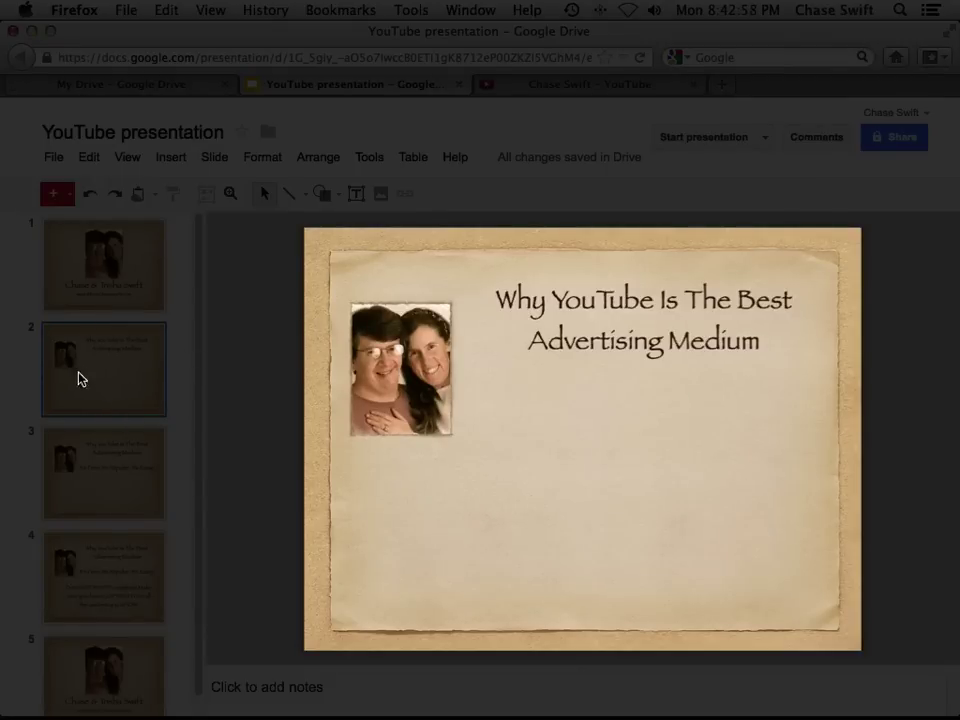
left_click(100, 476)
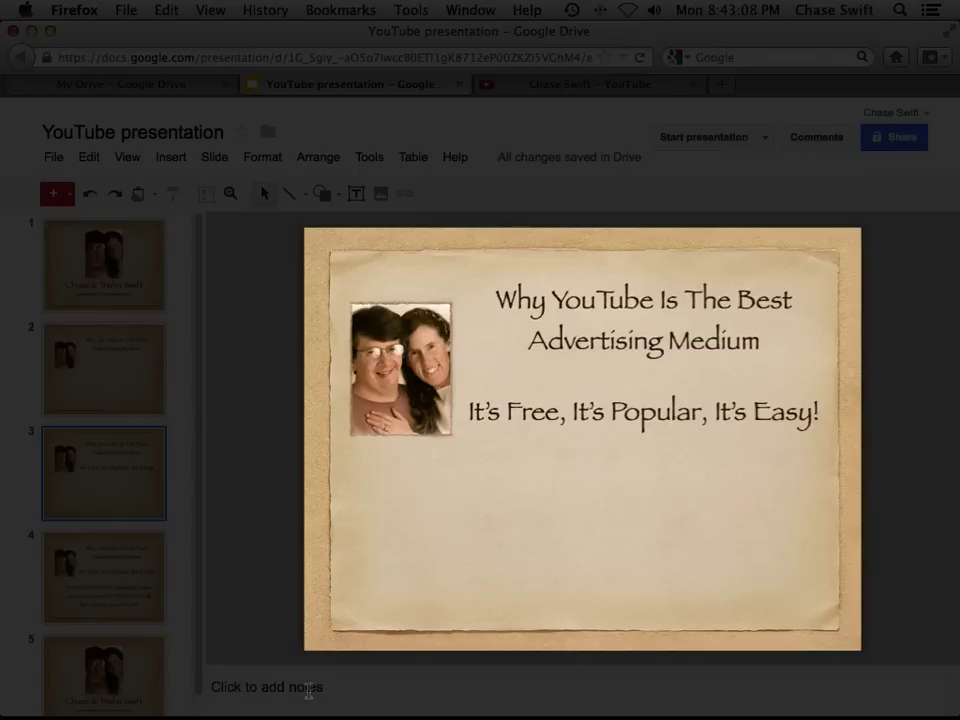
left_click(102, 588)
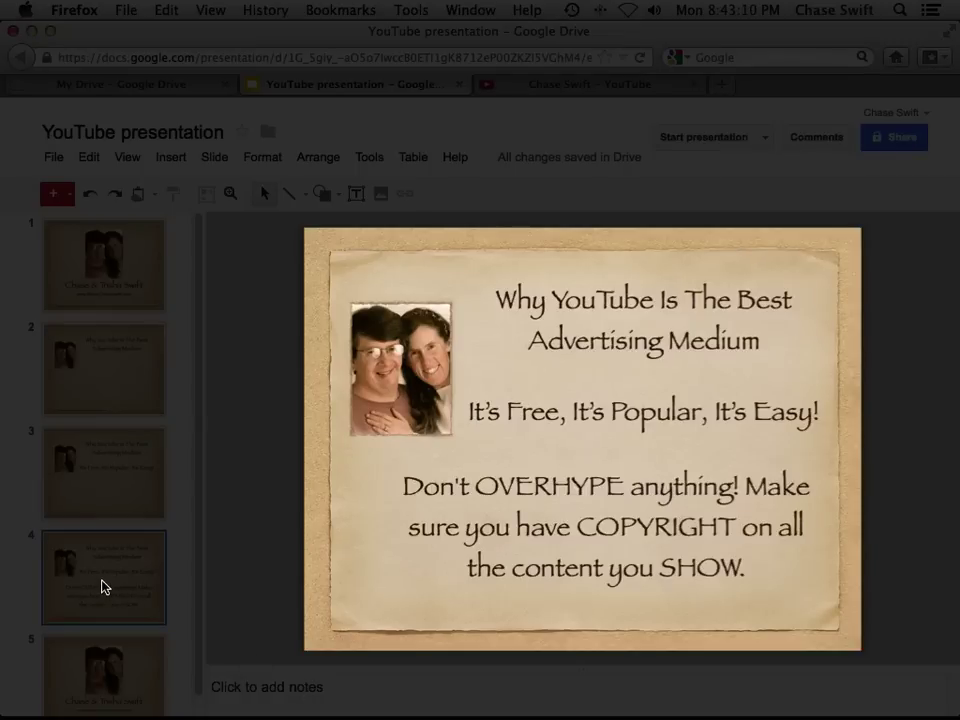
left_click(107, 662)
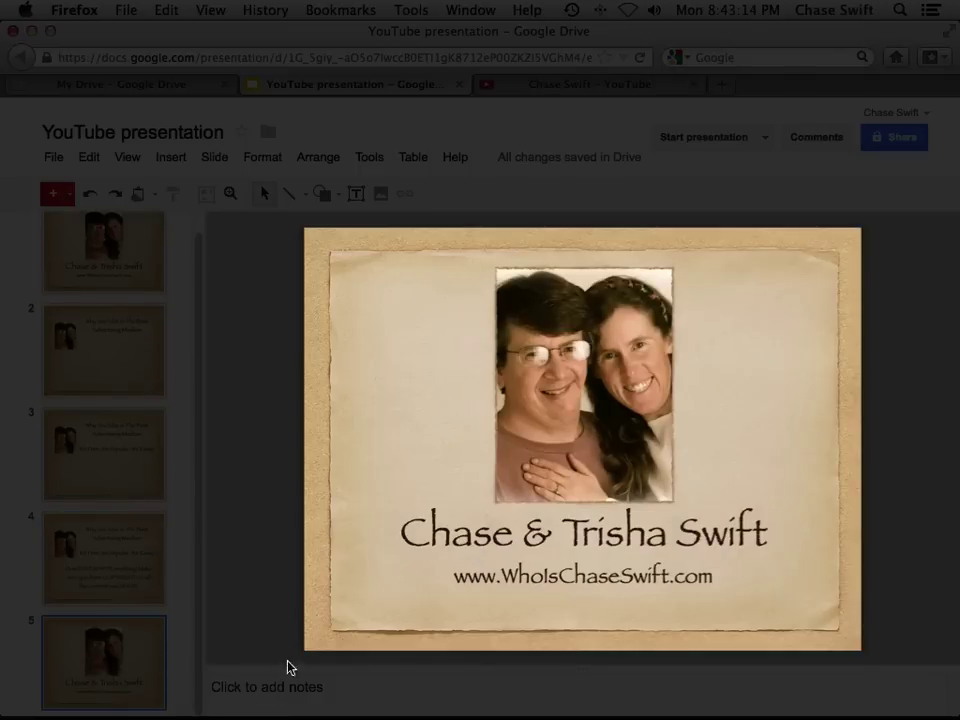
left_click(105, 279)
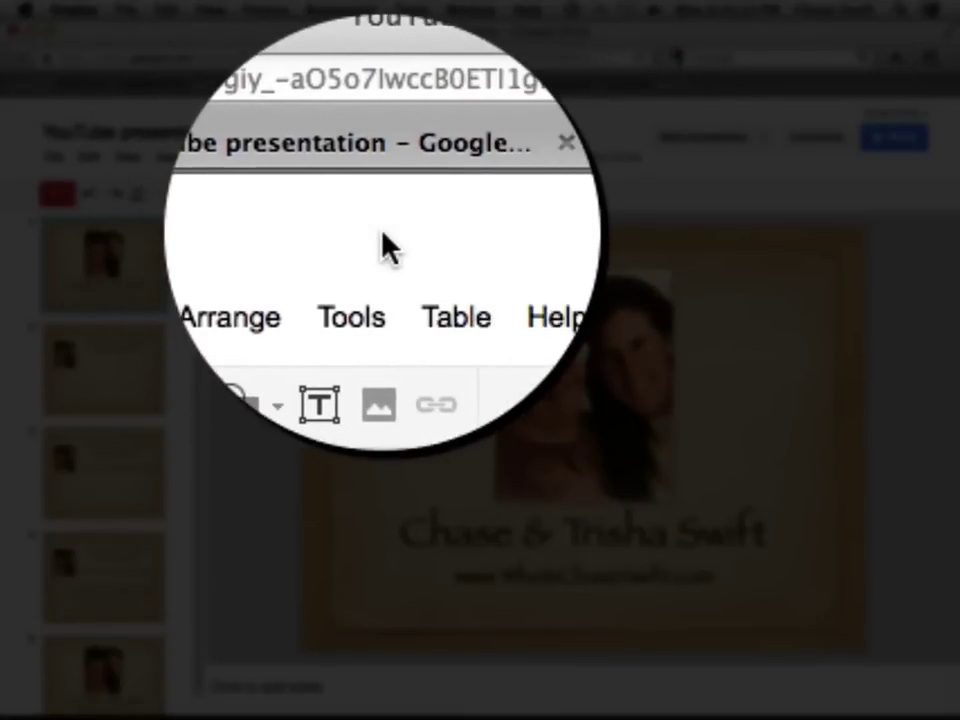
Hide Firefox's Navigation Toolbar to give the presentation slides more room
left_click(170, 10)
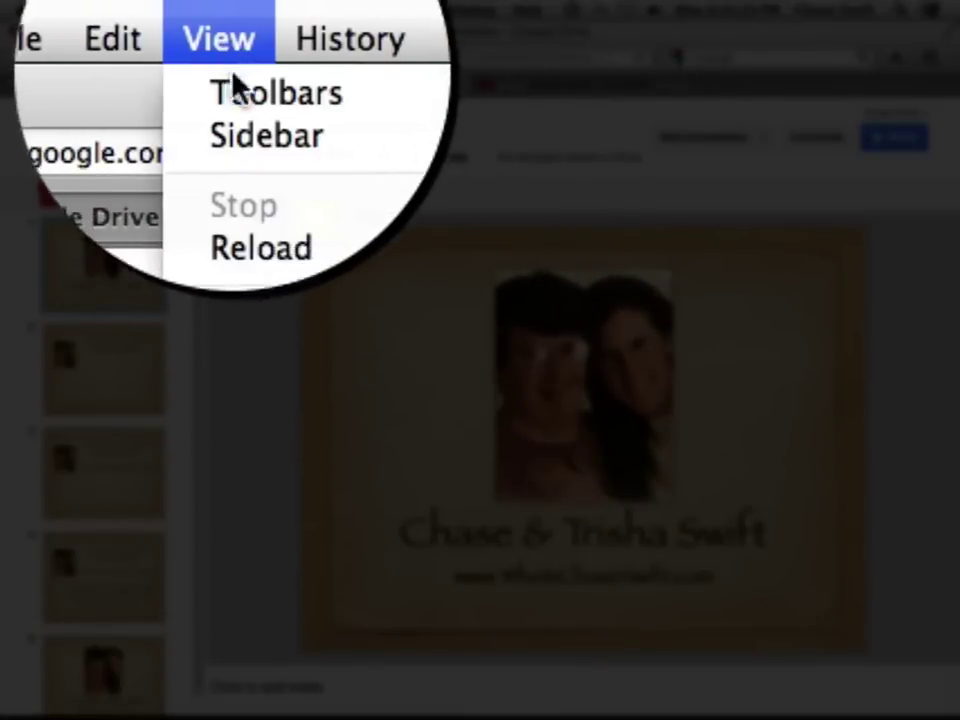
mouse_move(172, 34)
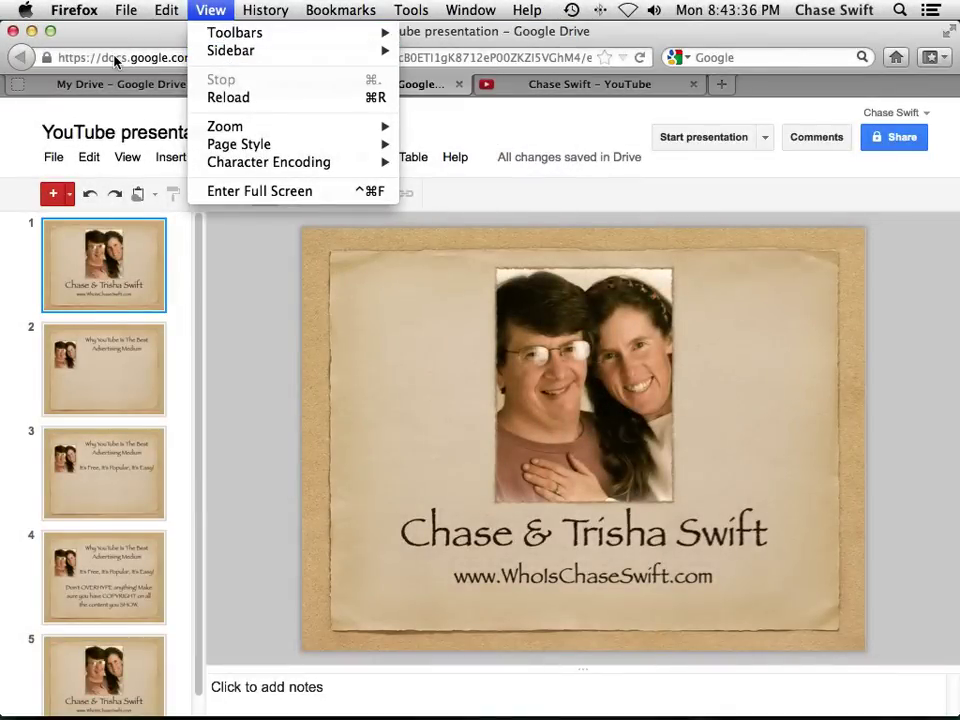
mouse_move(390, 34)
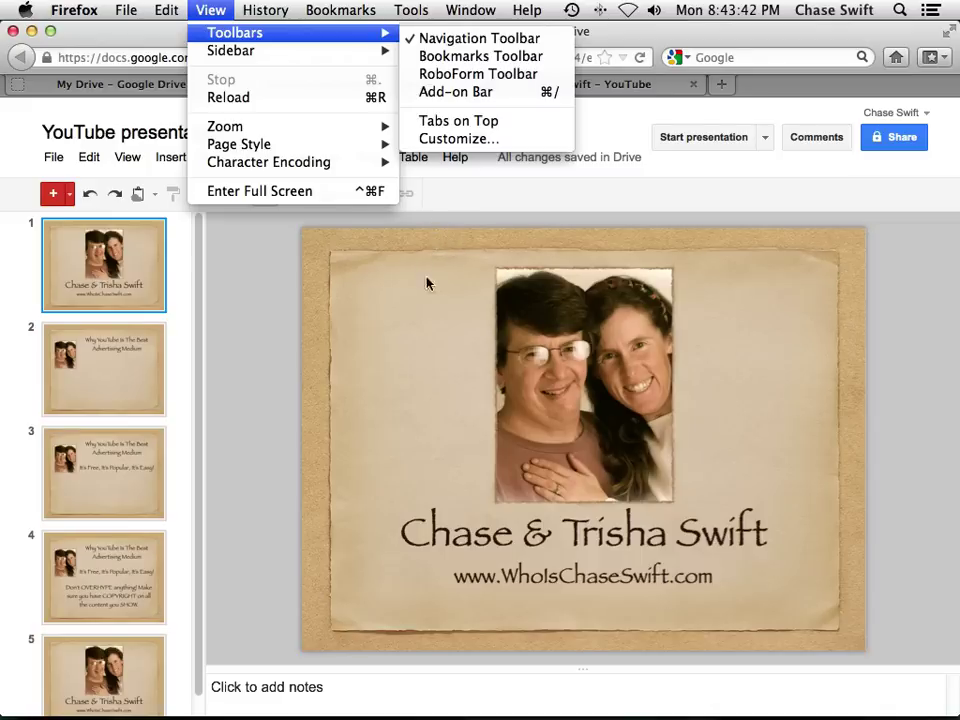
left_click(441, 38)
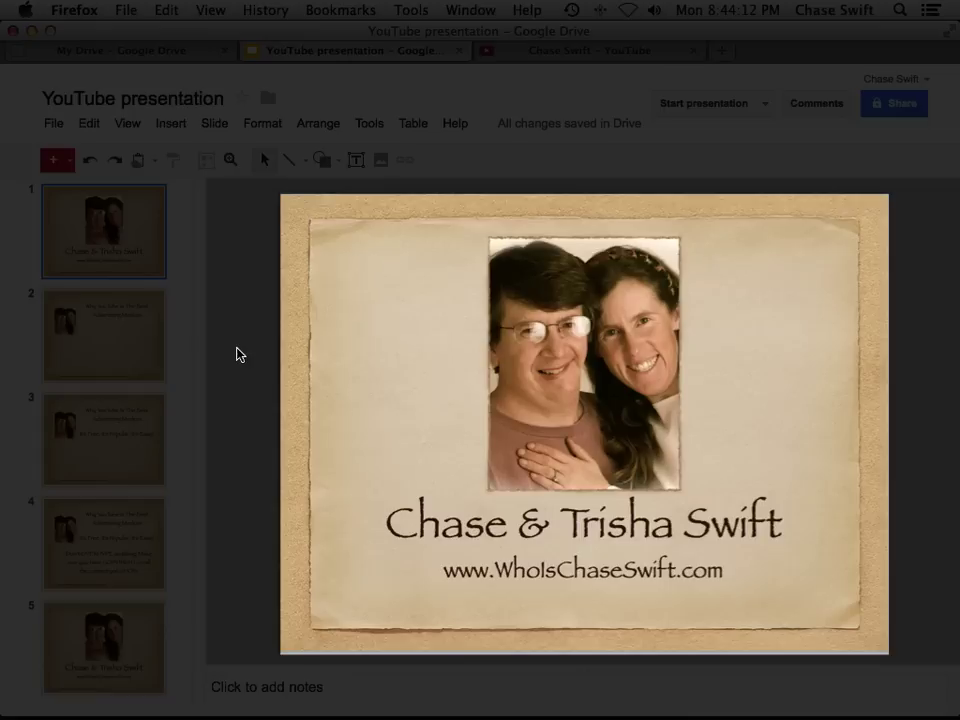
View slides 2, 3 and 4 in the enlarged slide area and return to slide 1
left_click(138, 325)
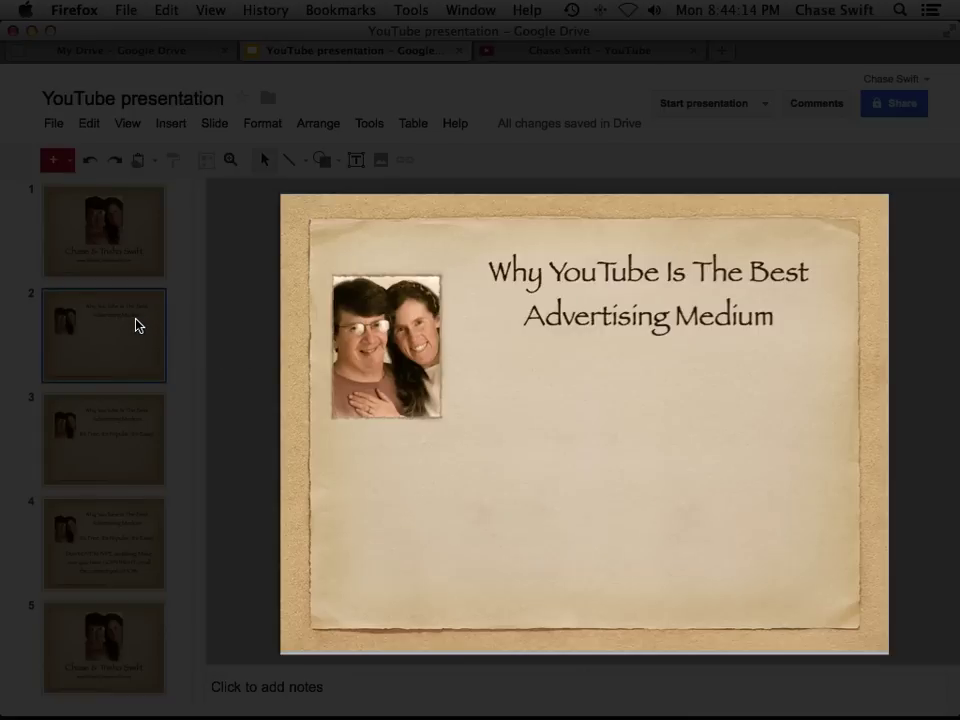
left_click(115, 434)
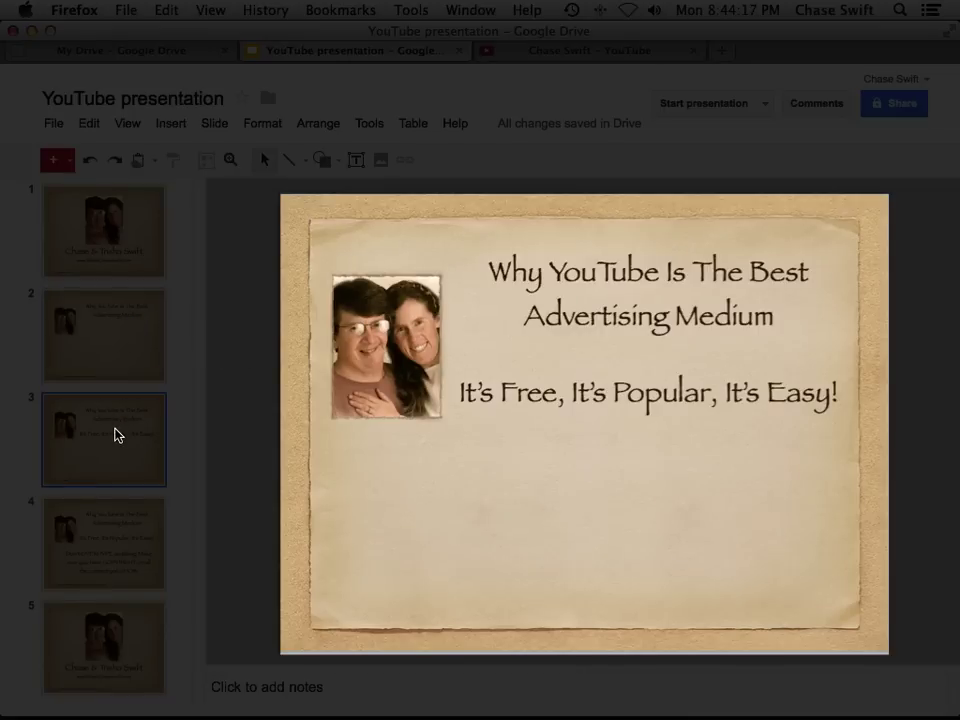
left_click(118, 532)
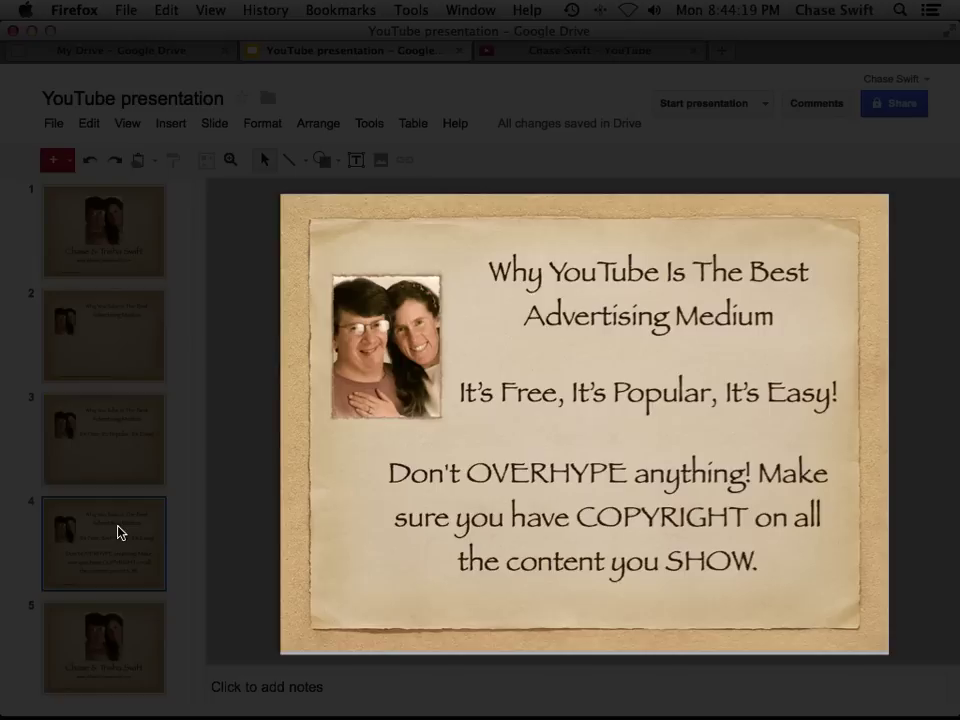
left_click(99, 205)
Switch to Snagit and set its capture control to video capture mode
key("super+Tab")
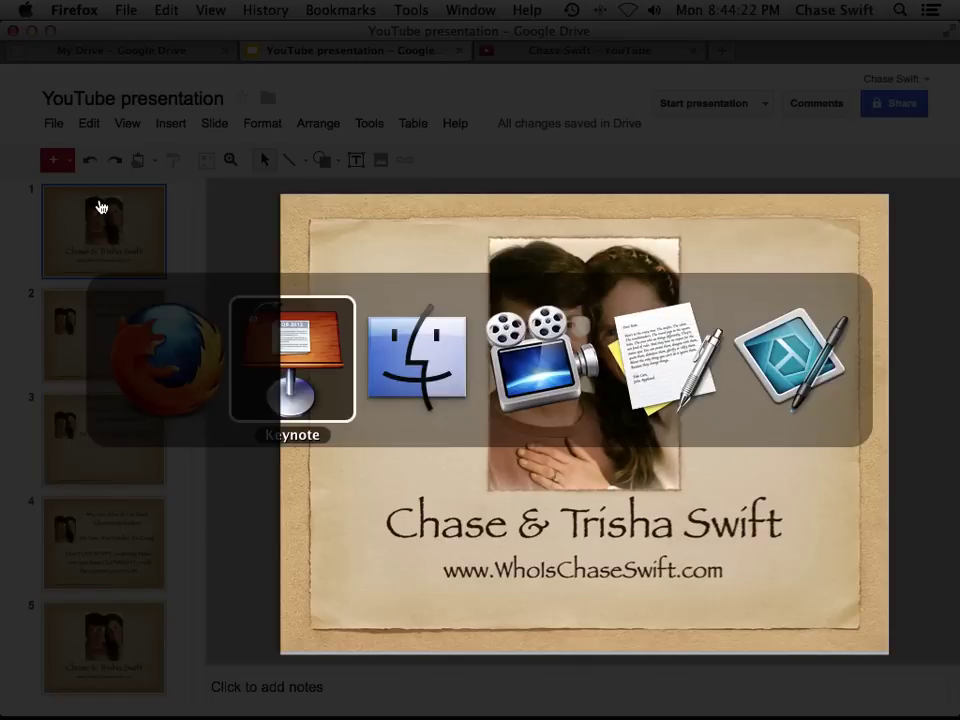
key("super+Tab")
key("super+Tab")
key("super+Tab")
key("super+Tab")
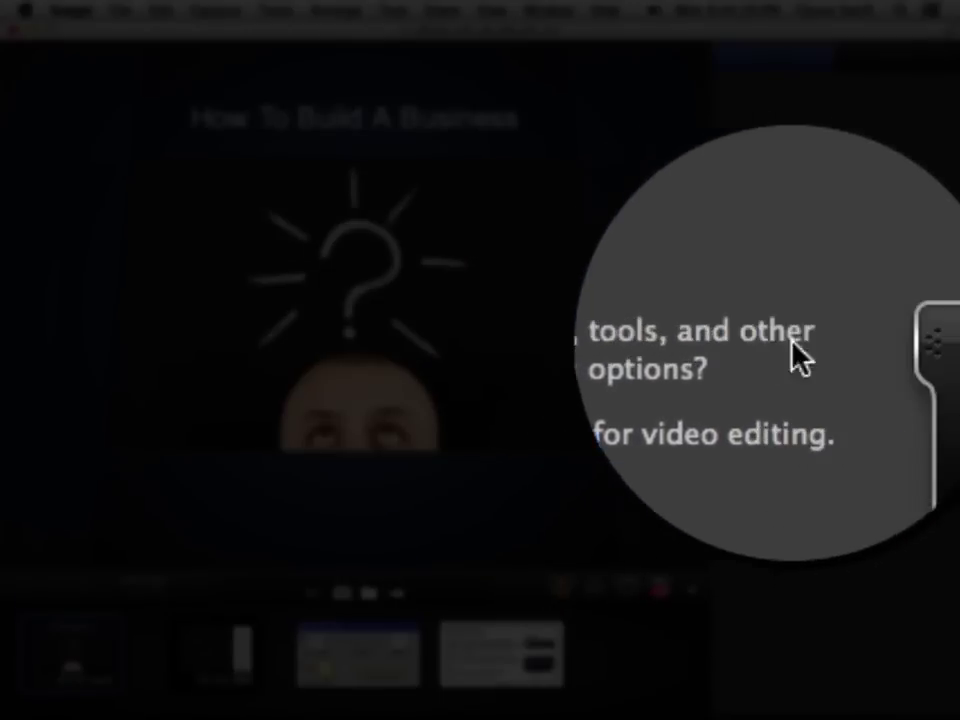
mouse_move(934, 343)
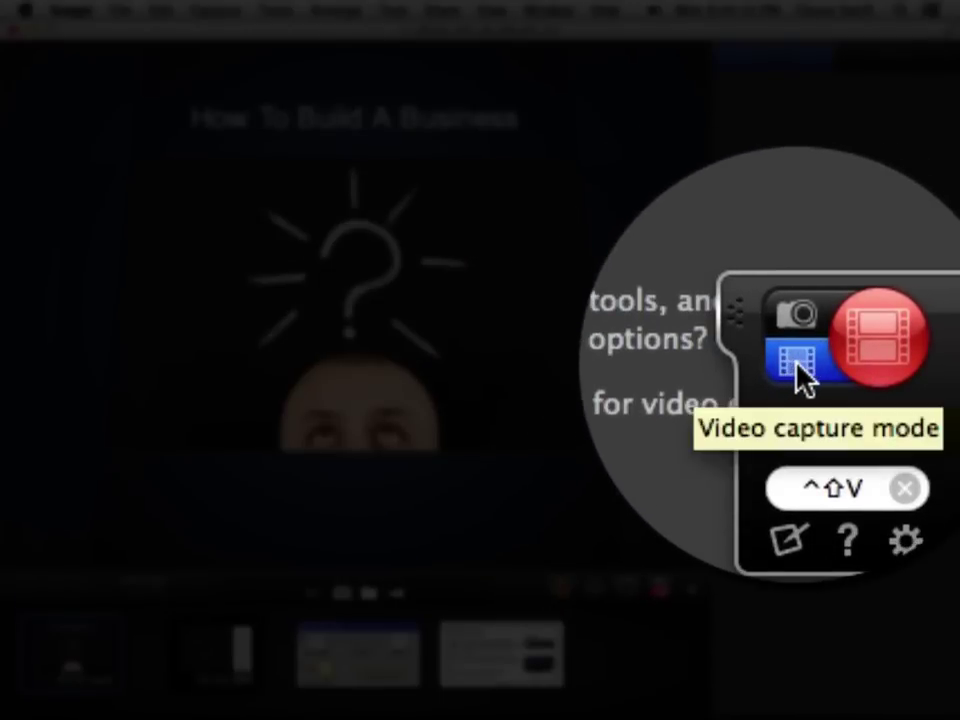
left_click(800, 378)
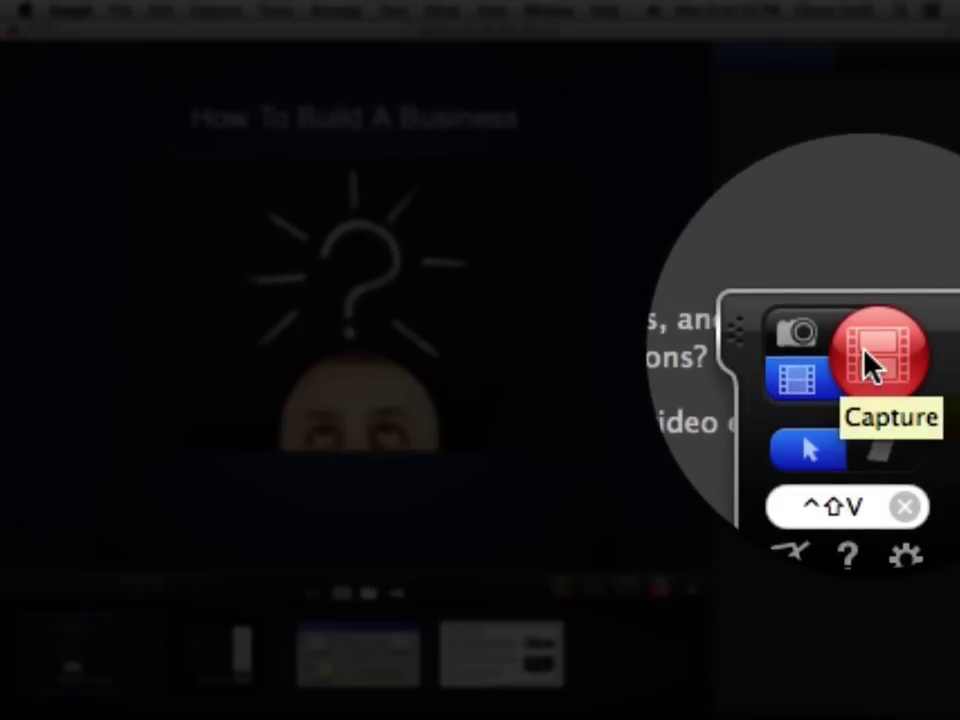
Switch to Keynote and set up a Snagit video capture of the slide area, trimming the region to the slide at 877x658
key("super+Tab")
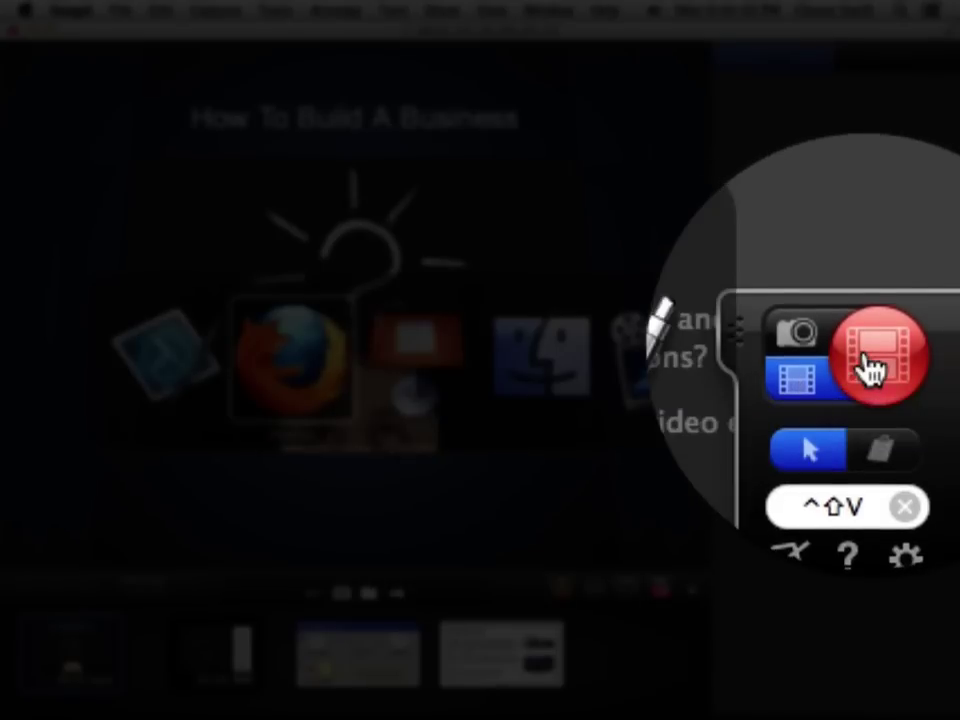
key("super+Tab")
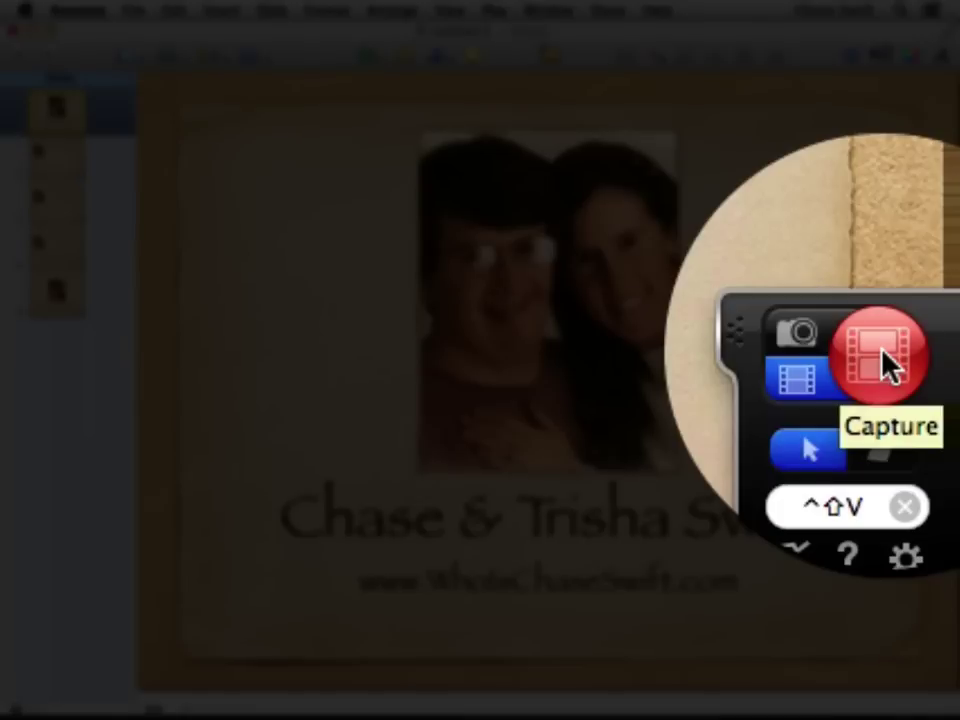
left_click(881, 349)
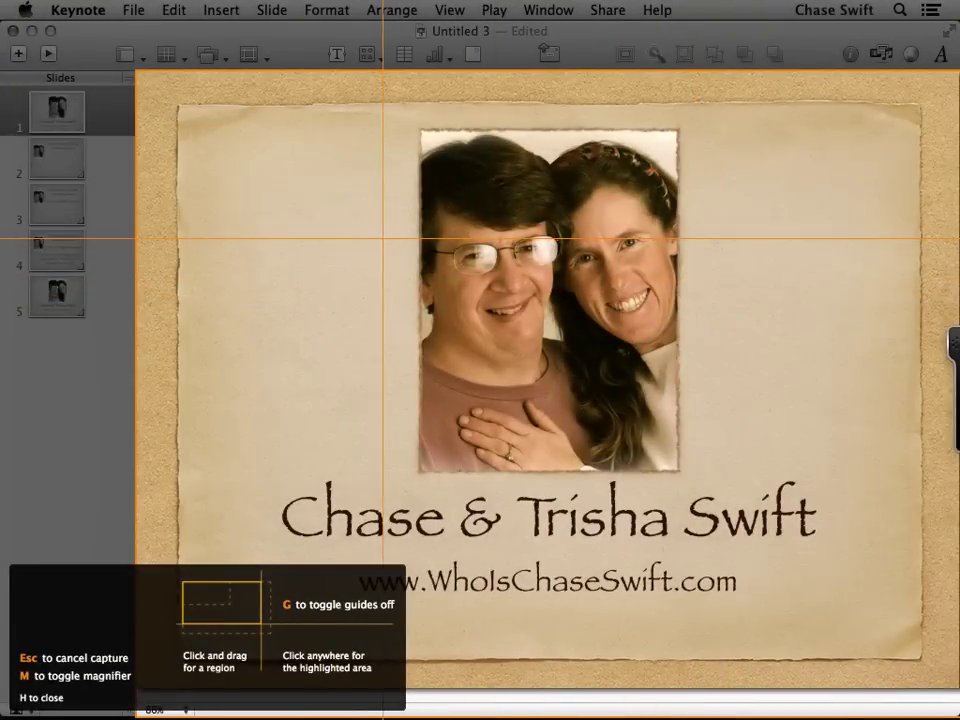
key("m")
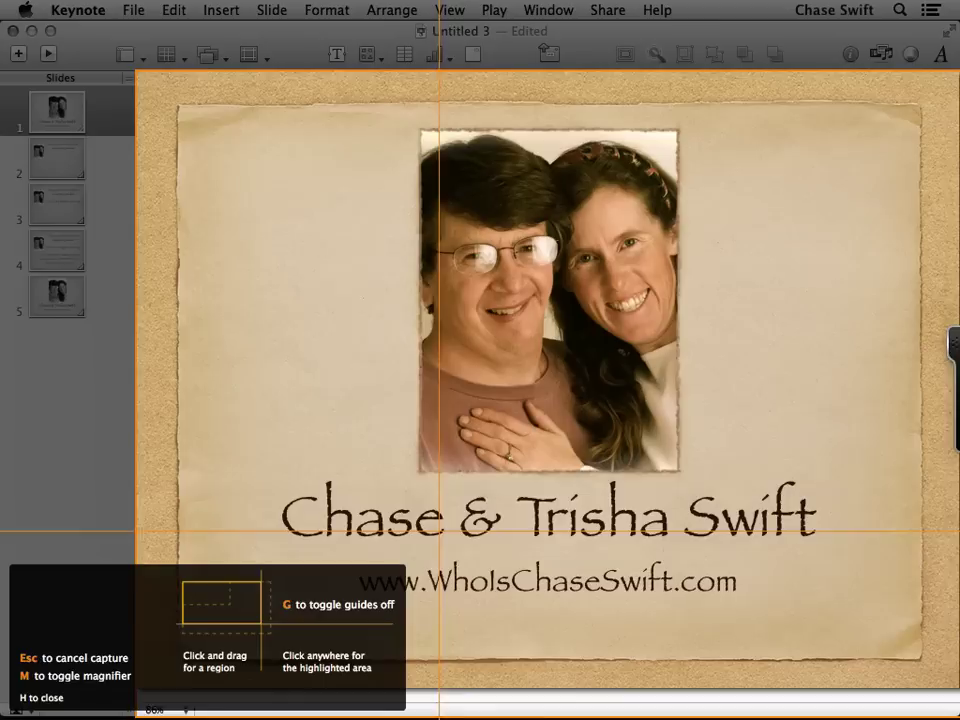
left_click(256, 387)
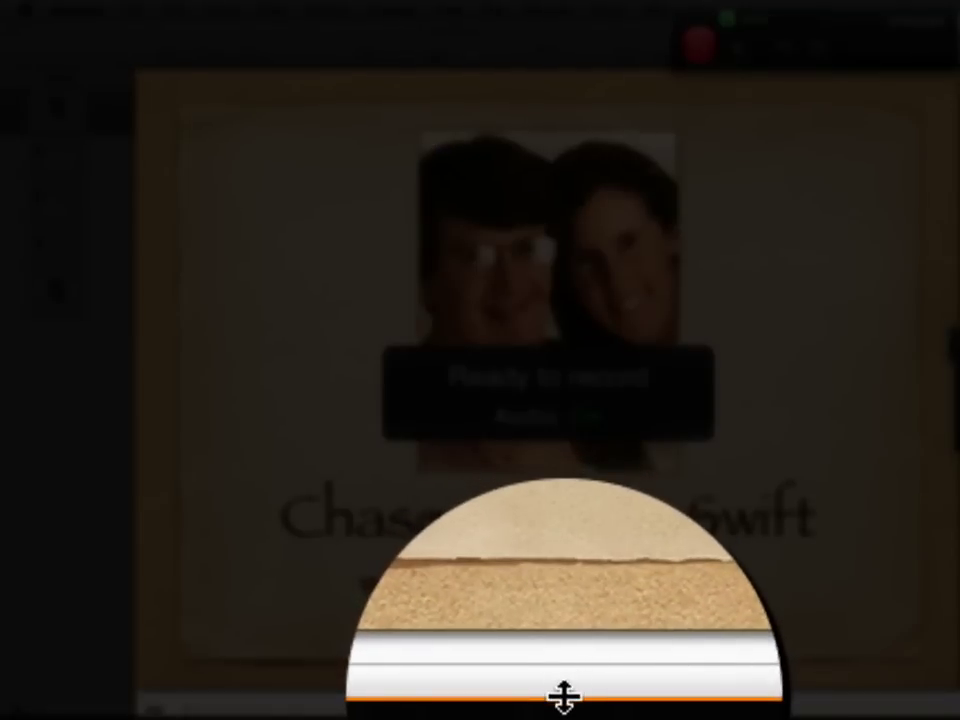
left_click_drag(563, 697, 560, 623)
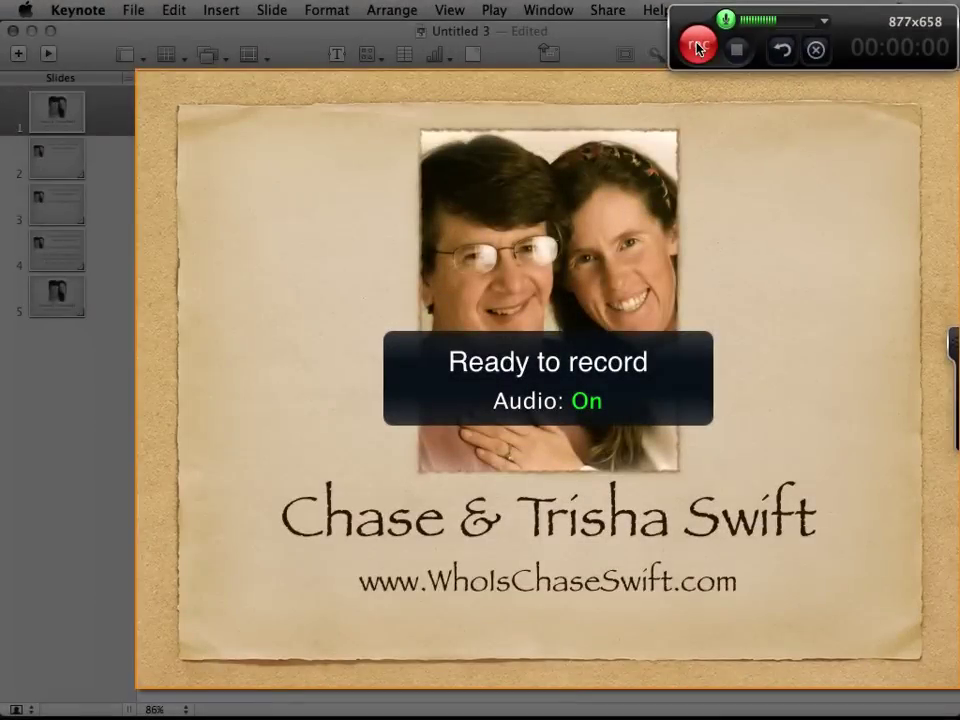
Record the selected region while stepping through slides 2 to 5, and stop the recording on slide 5
left_click(698, 47)
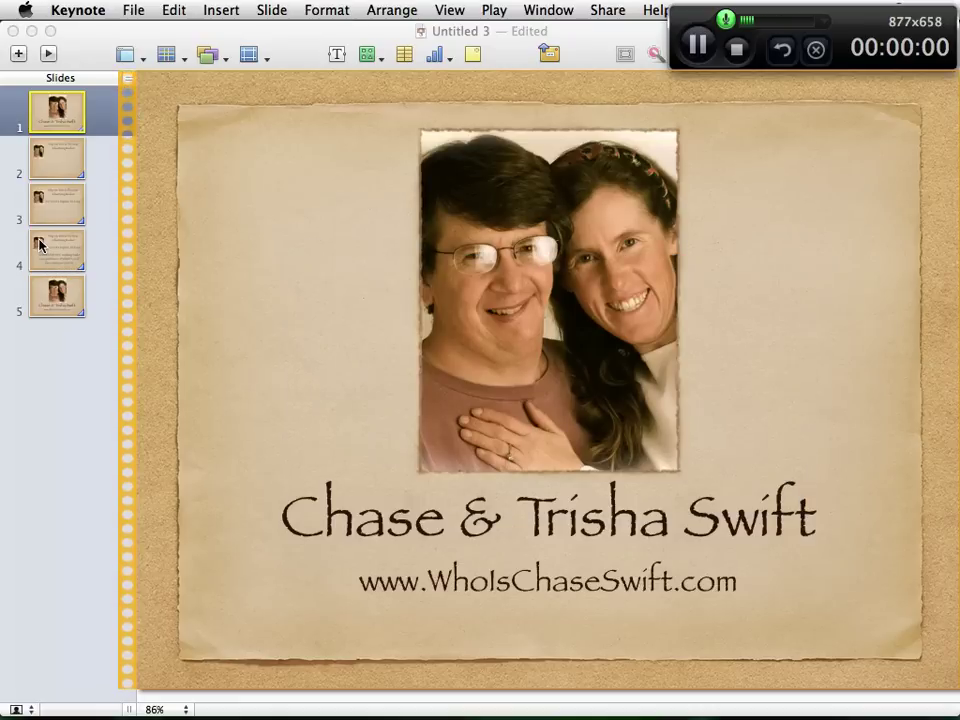
left_click(58, 160)
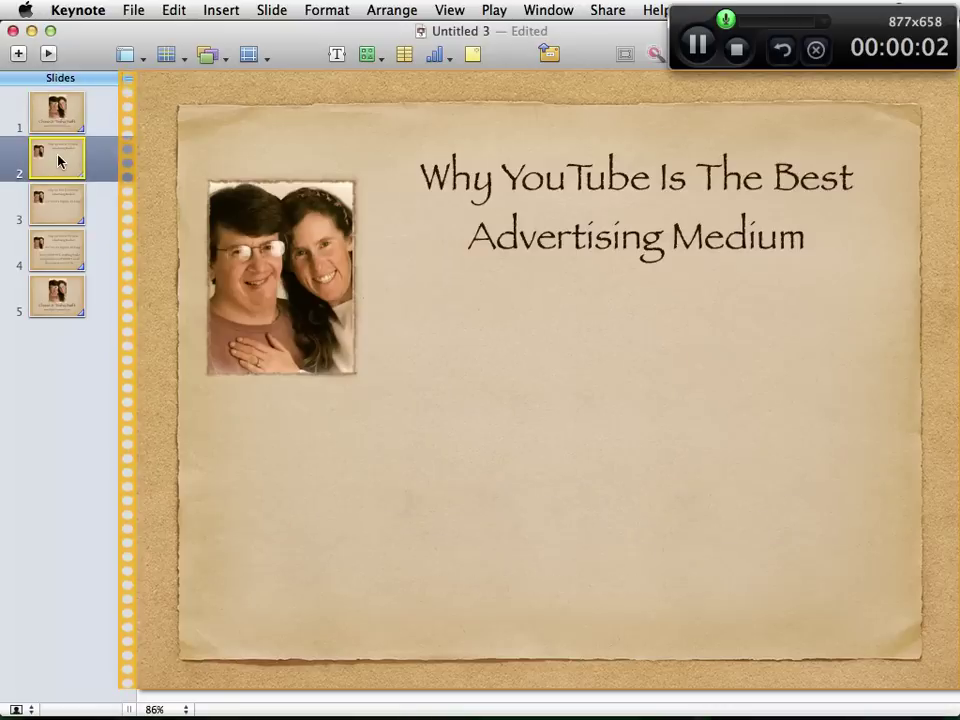
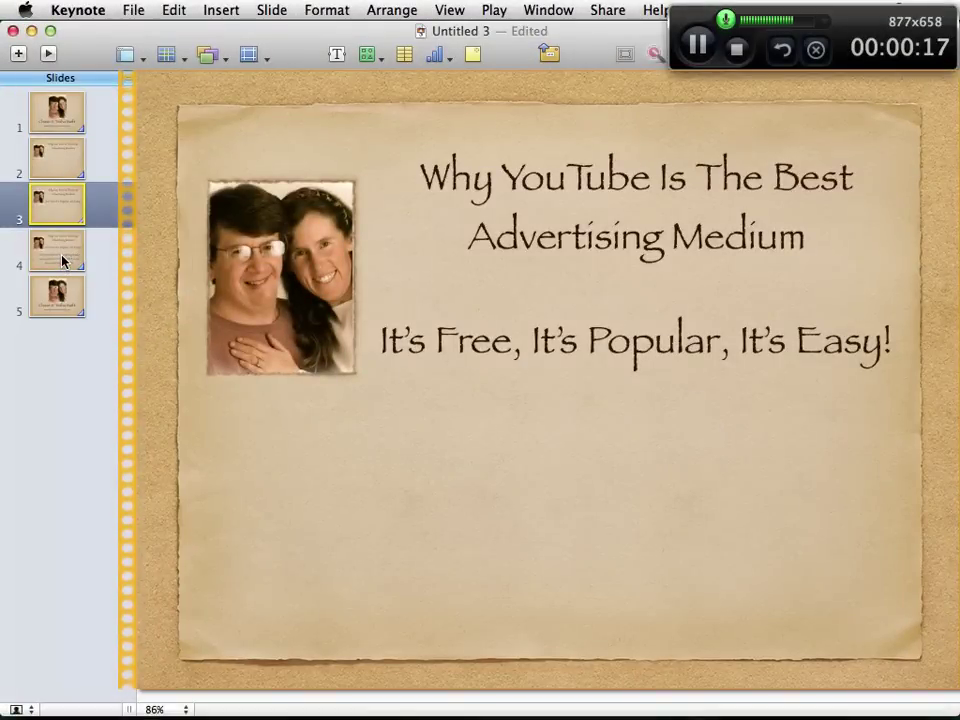
left_click(62, 261)
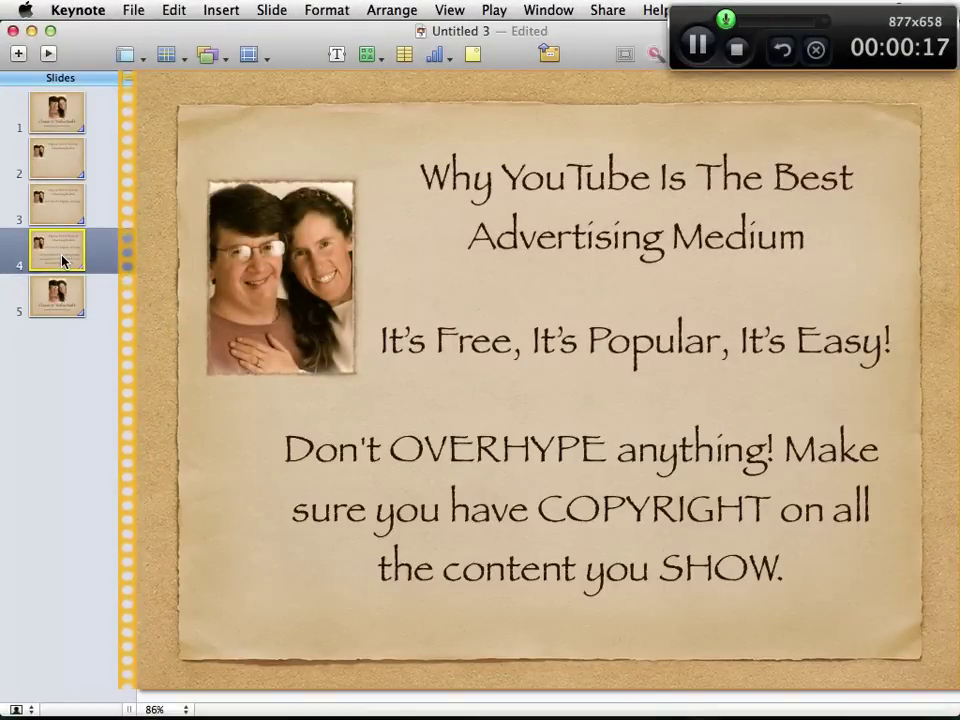
left_click(62, 305)
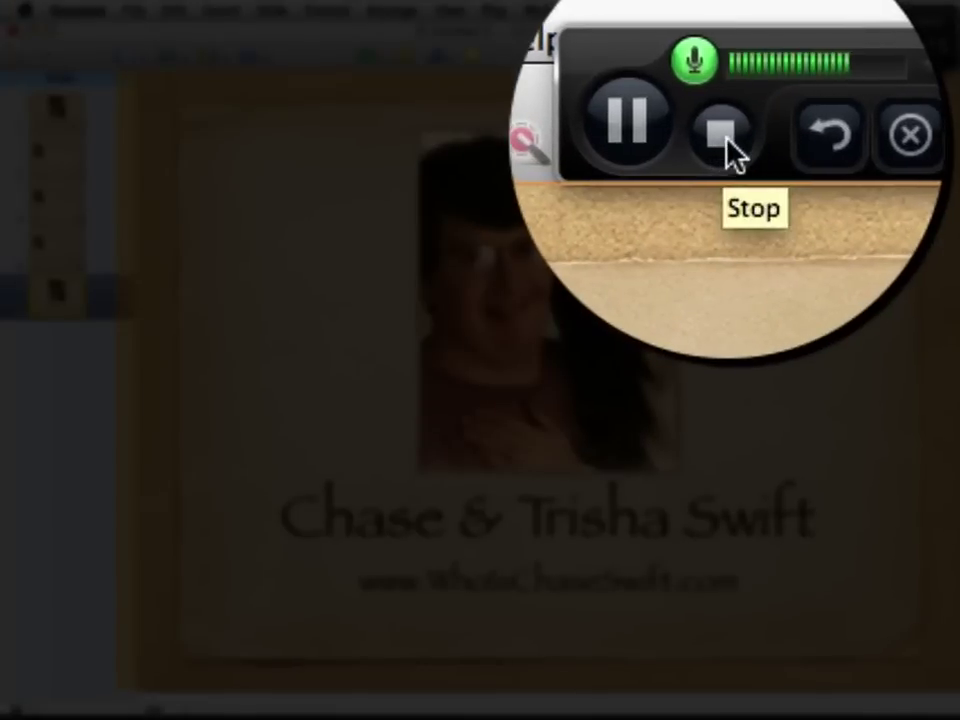
left_click(727, 141)
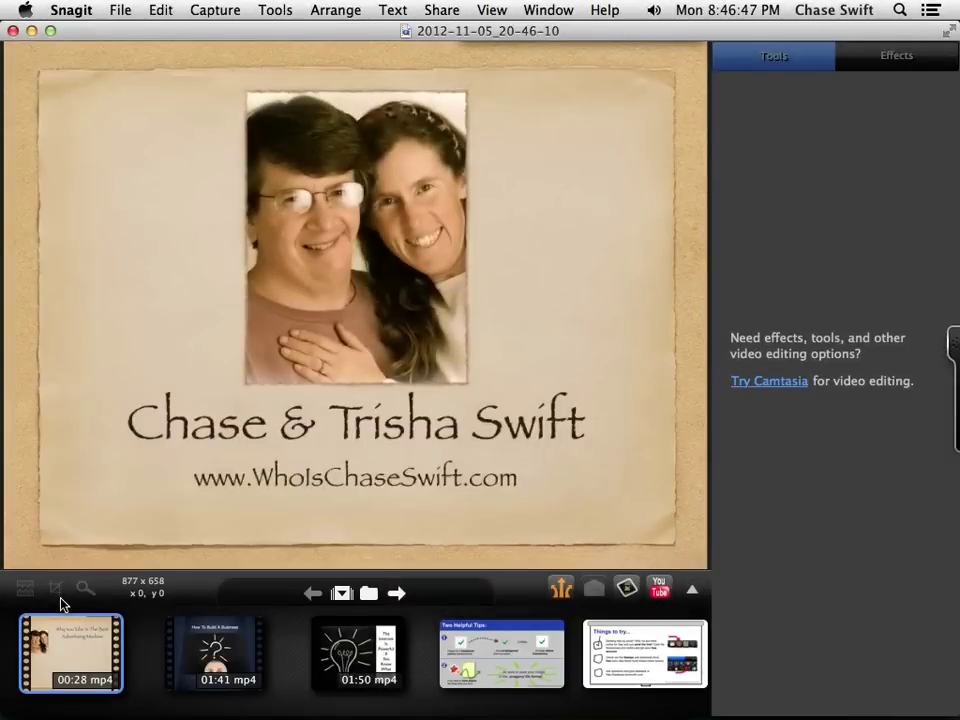
Play back part of the new recording in Snagit, pause it and return the playhead to the start
mouse_move(68, 620)
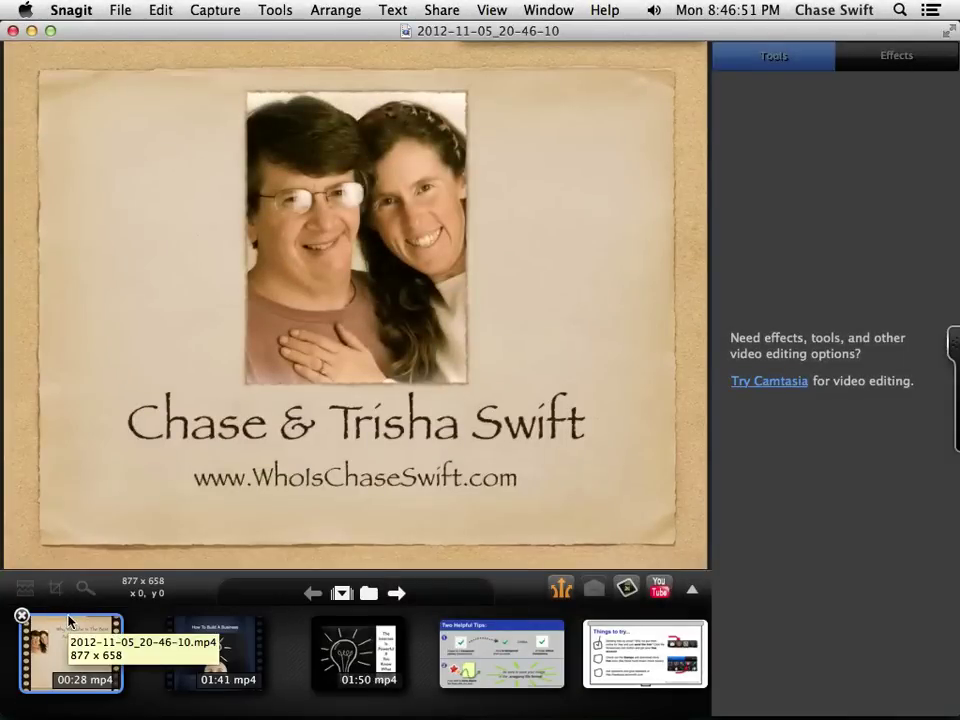
mouse_move(130, 572)
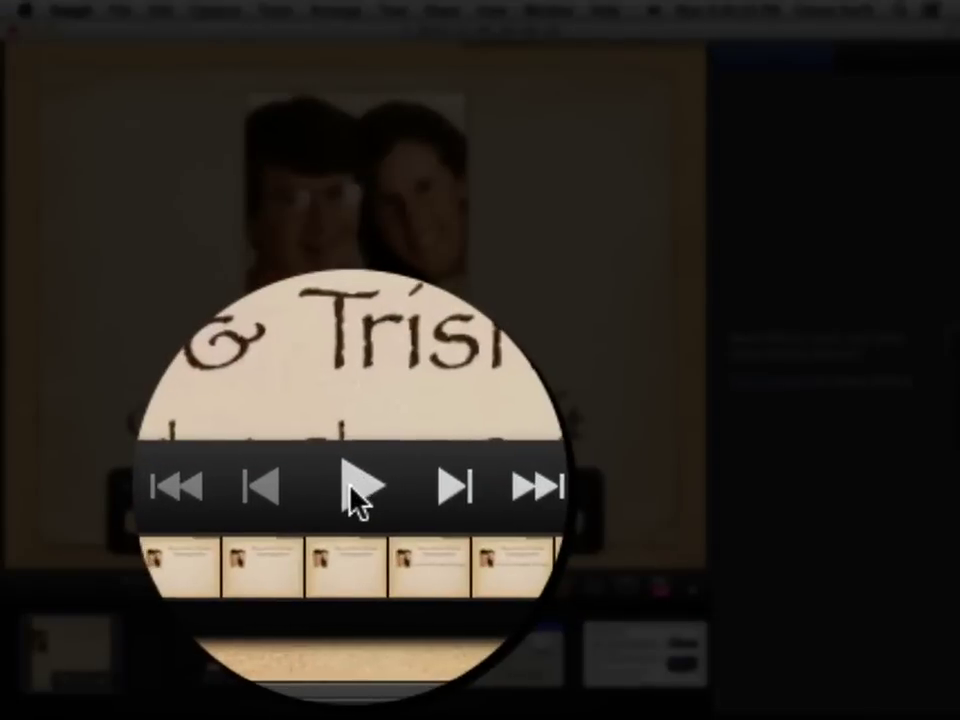
left_click(351, 490)
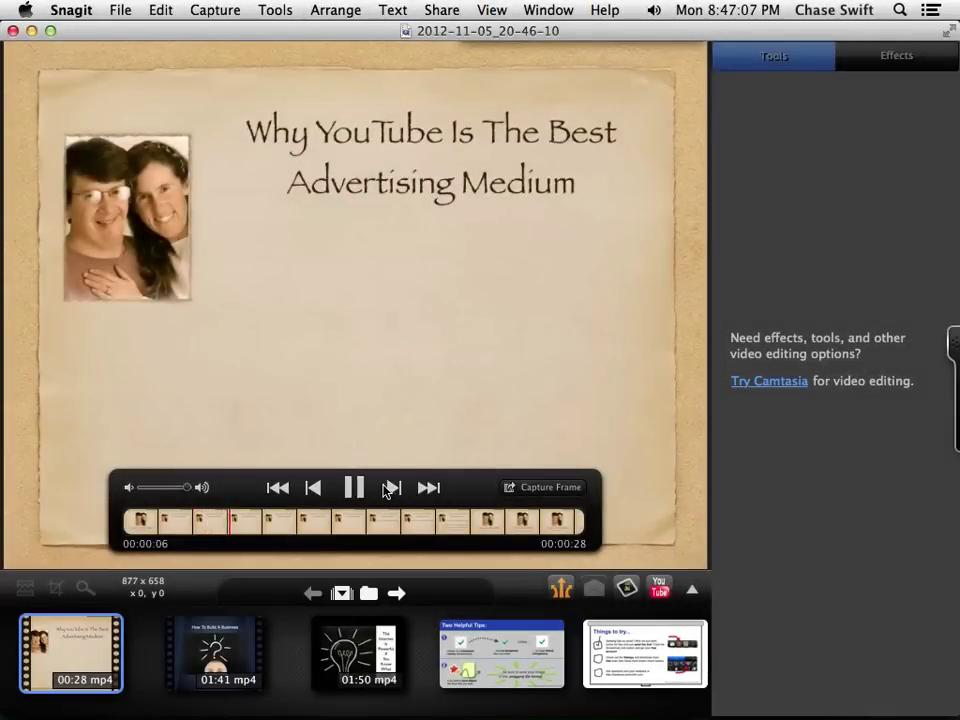
left_click(351, 490)
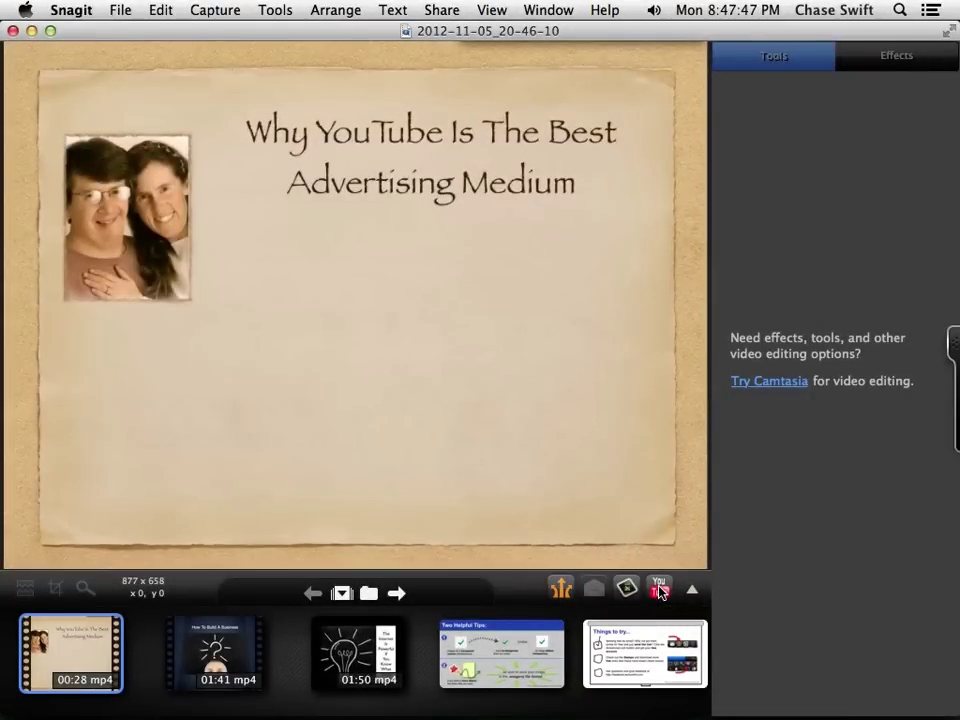
mouse_move(626, 527)
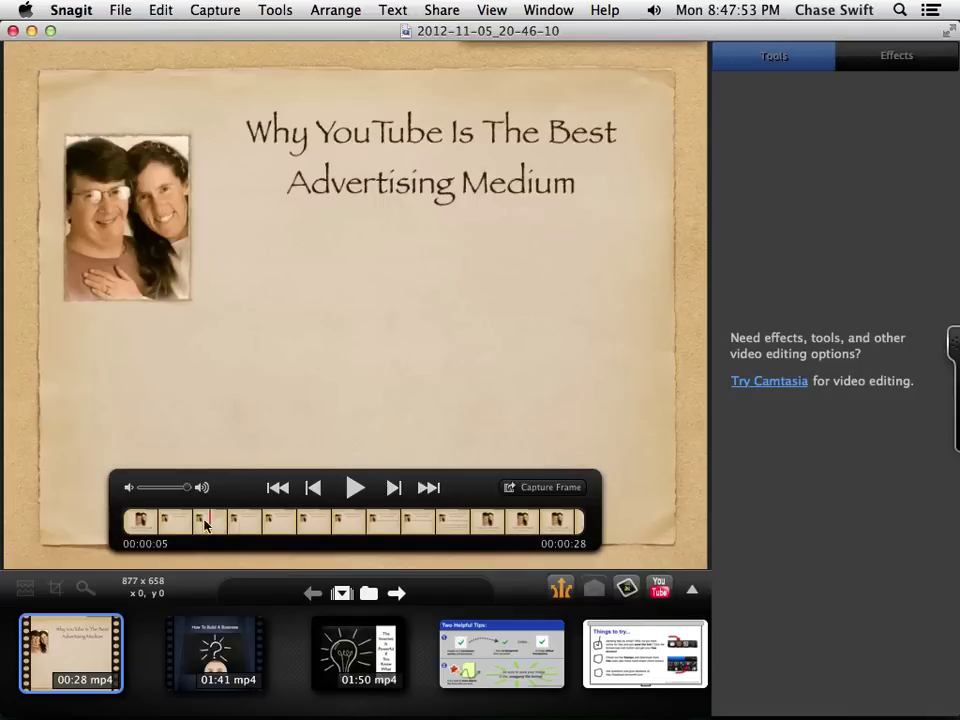
left_click(143, 521)
mouse_move(143, 521)
left_mouse_down()
mouse_move(118, 521)
mouse_move(594, 519)
mouse_move(125, 521)
left_mouse_up()
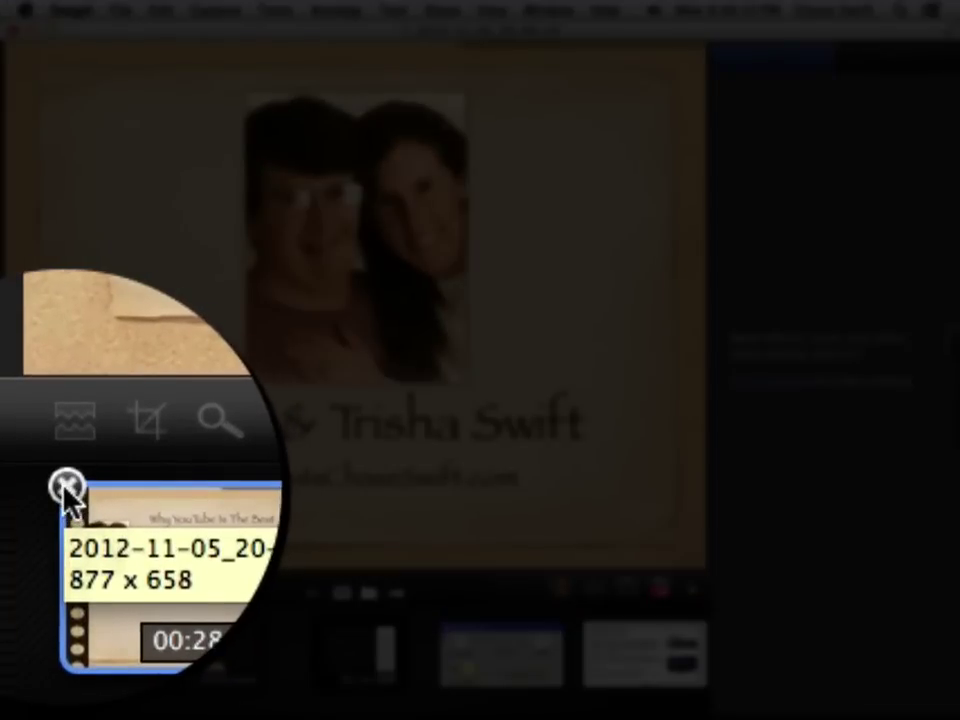
Remove the new 28-second recording from Snagit and return to slide 1 in Keynote
left_click(67, 488)
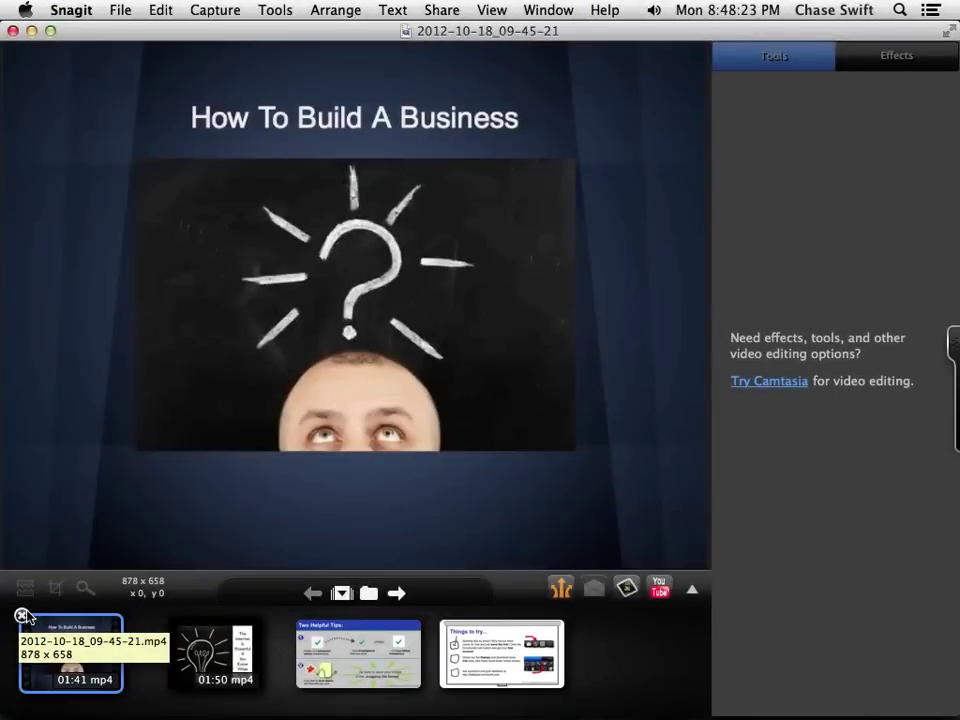
key("super+Tab")
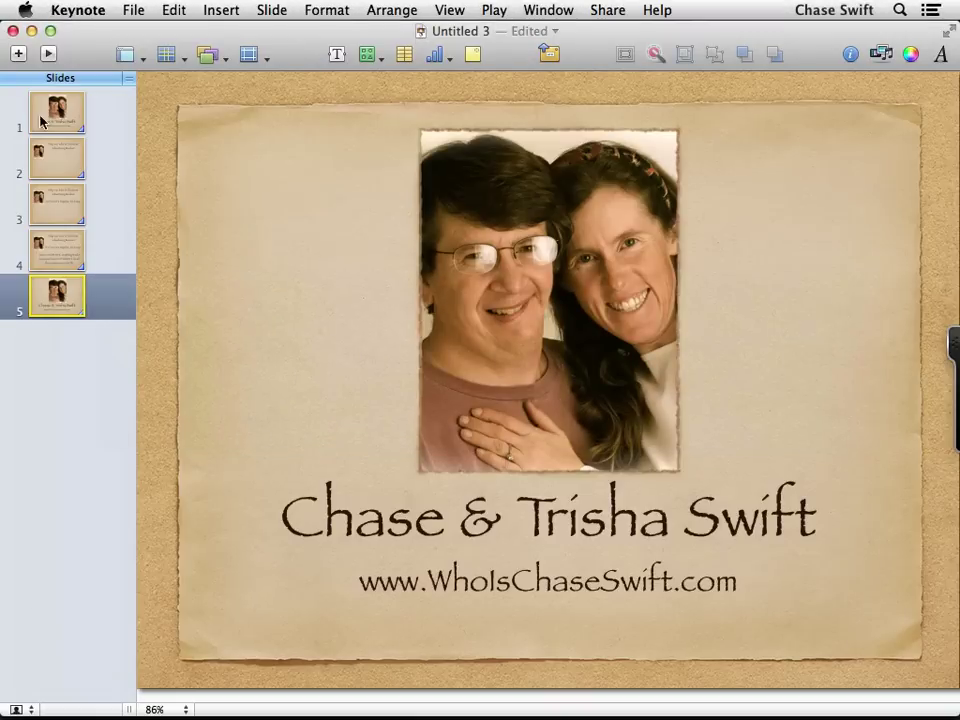
left_click(57, 110)
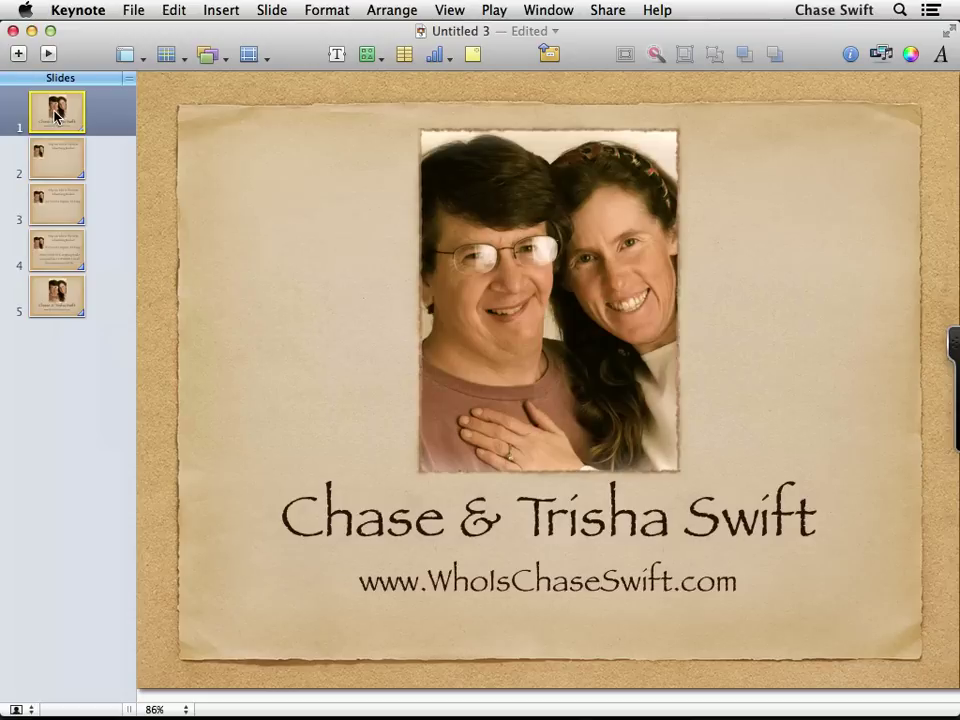
Start a Snagit video recording of the full 1024x768 screen
mouse_move(930, 355)
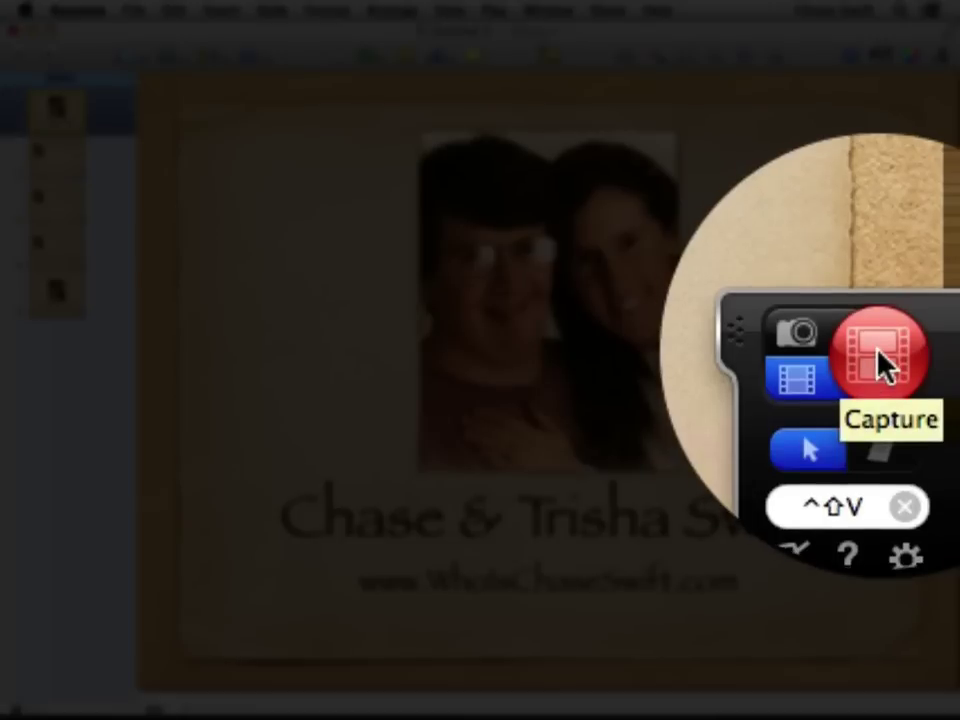
left_click(878, 352)
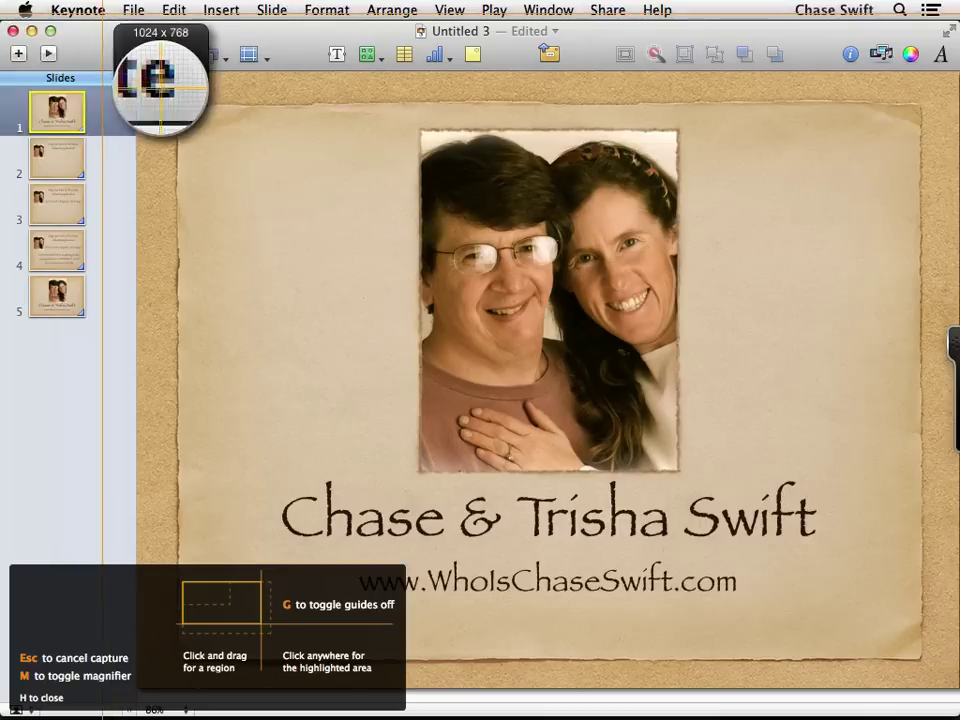
left_click(110, 78)
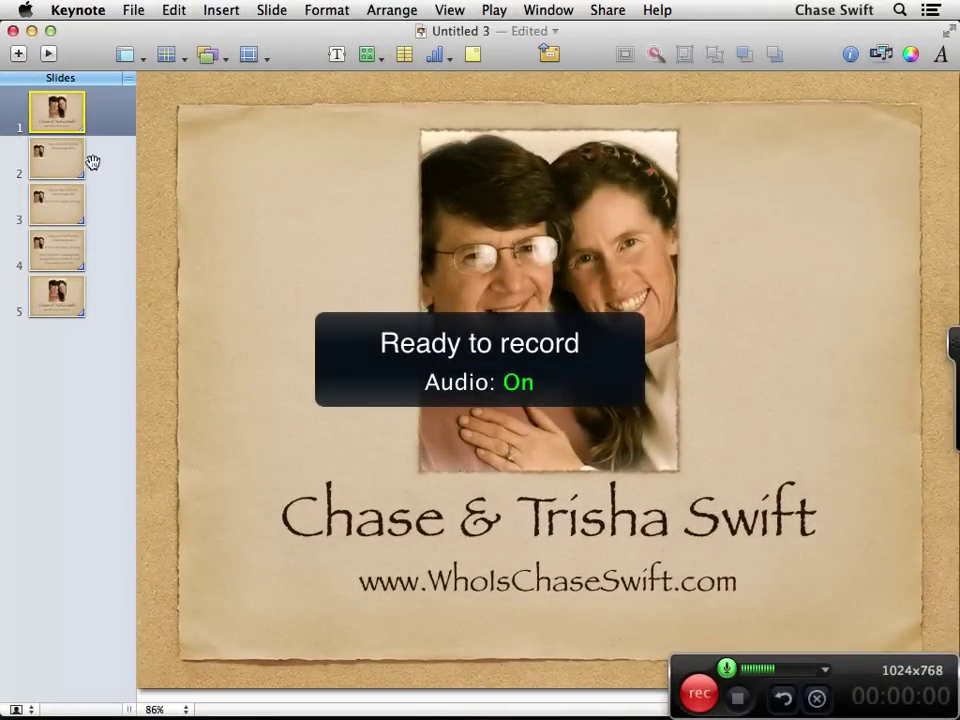
left_click(700, 697)
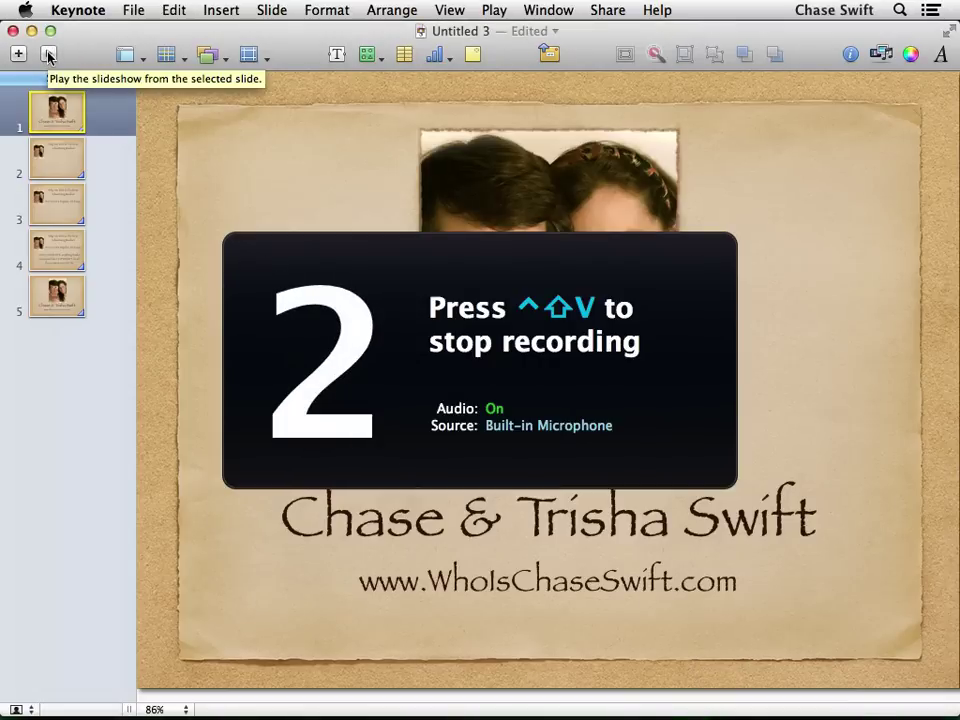
Play the Keynote slideshow from slide 1 through the last slide, exit it and stop the recording
left_click(48, 55)
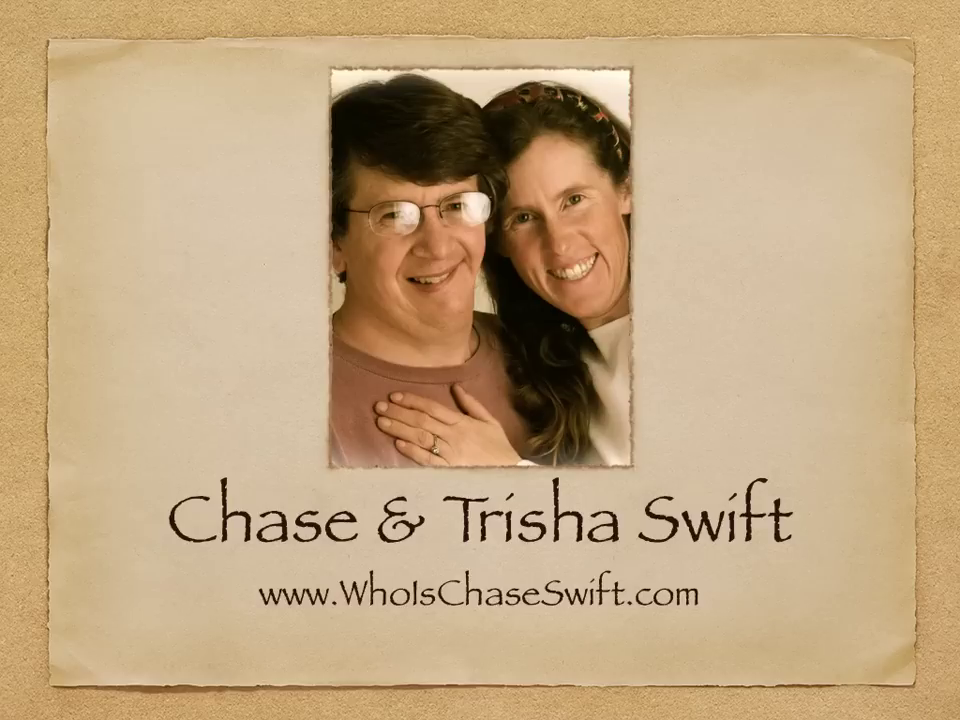
key("Right")
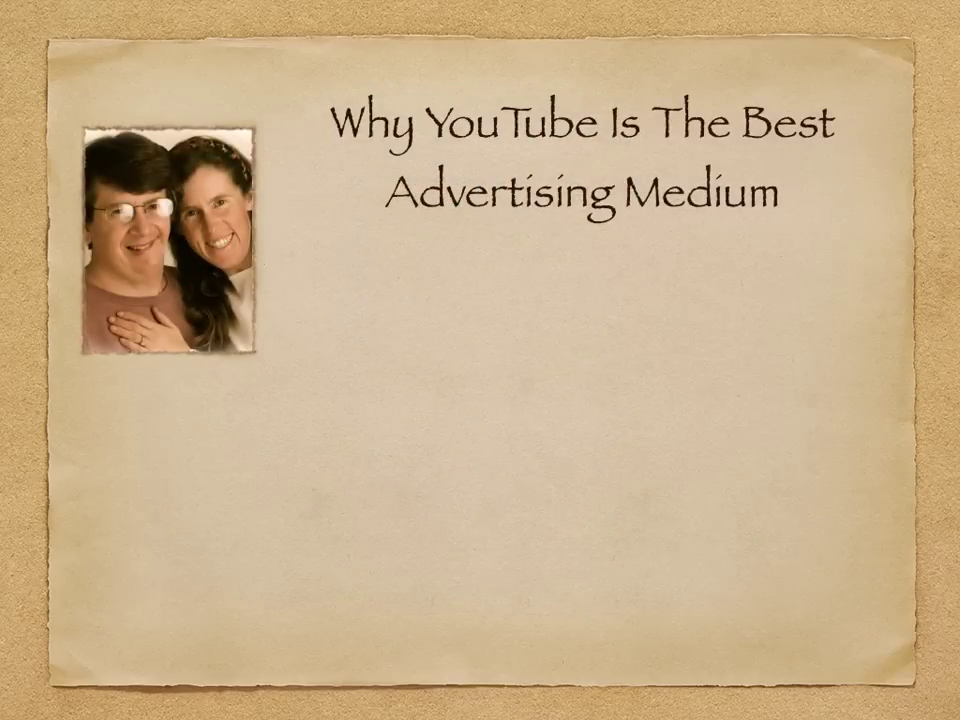
key("Right")
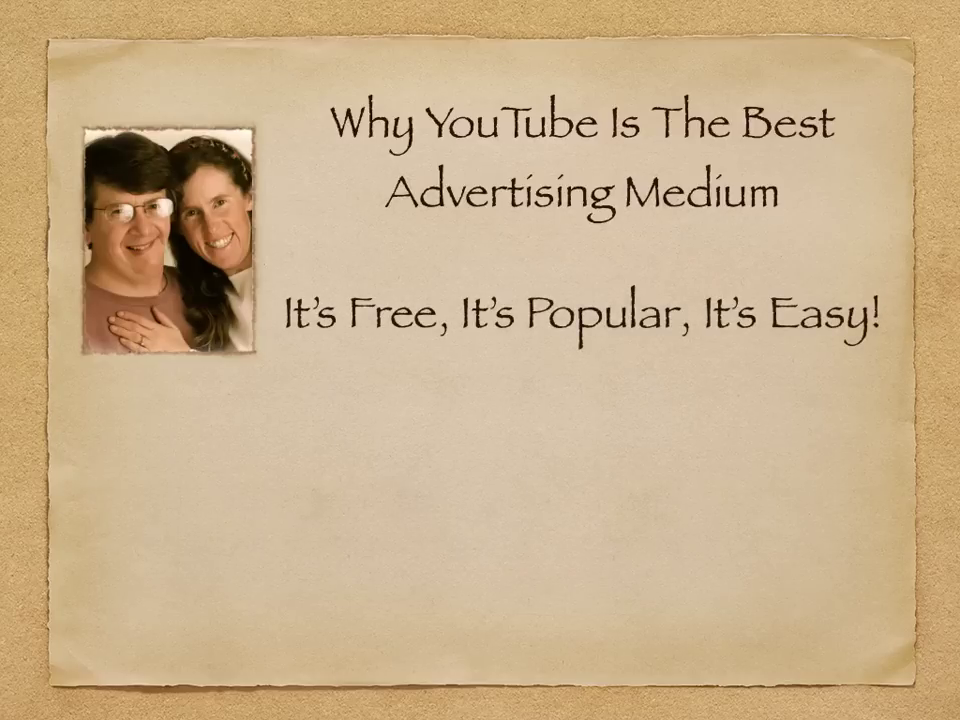
key("Right")
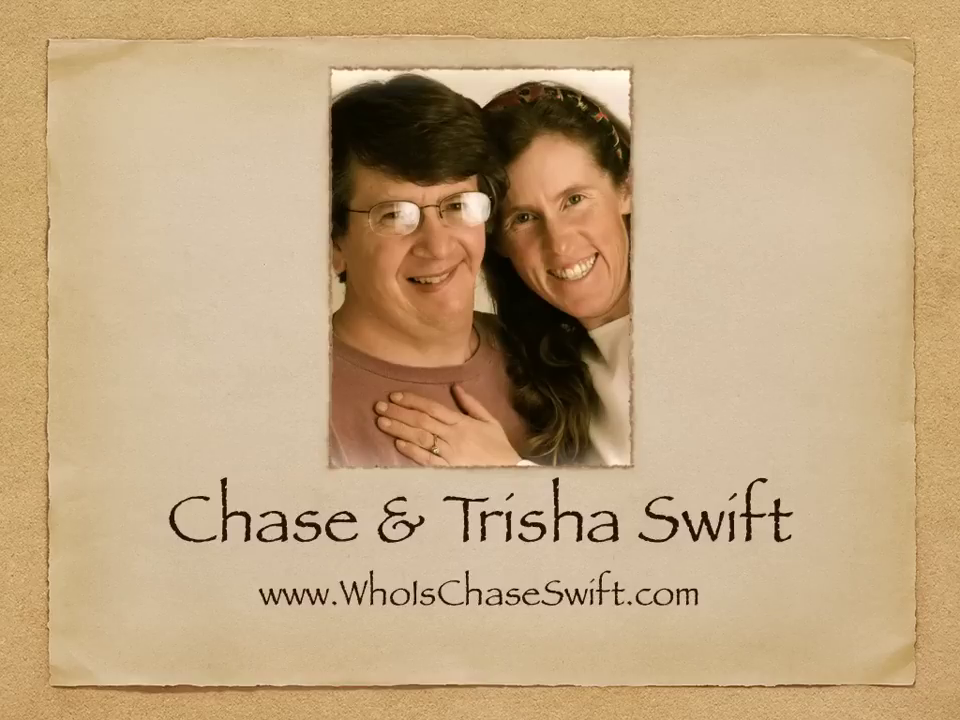
key("Escape")
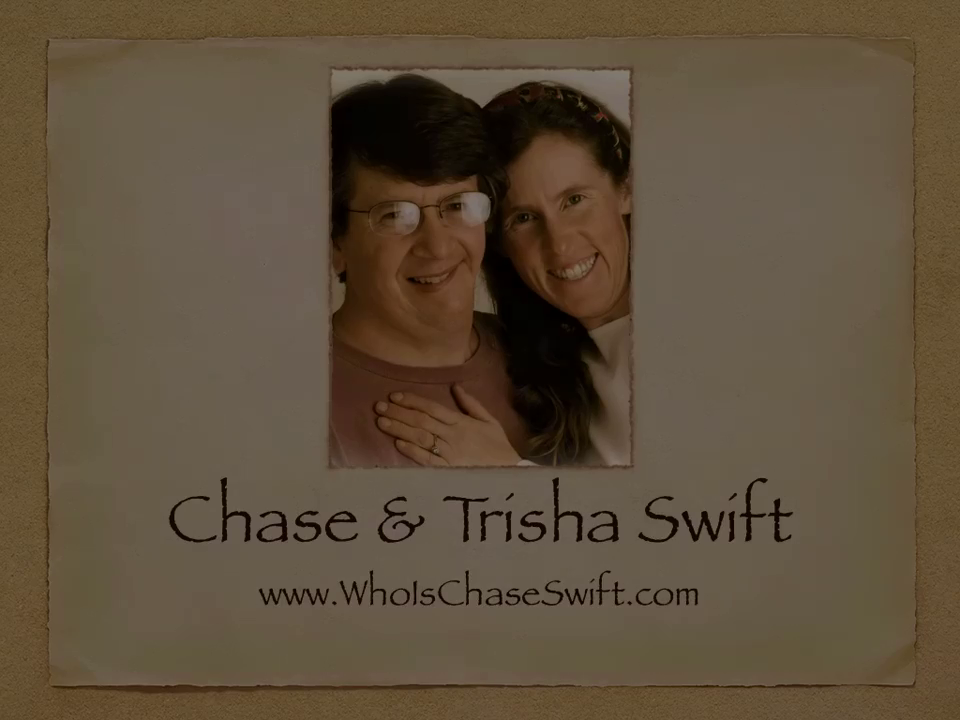
key("alt+shift+v")
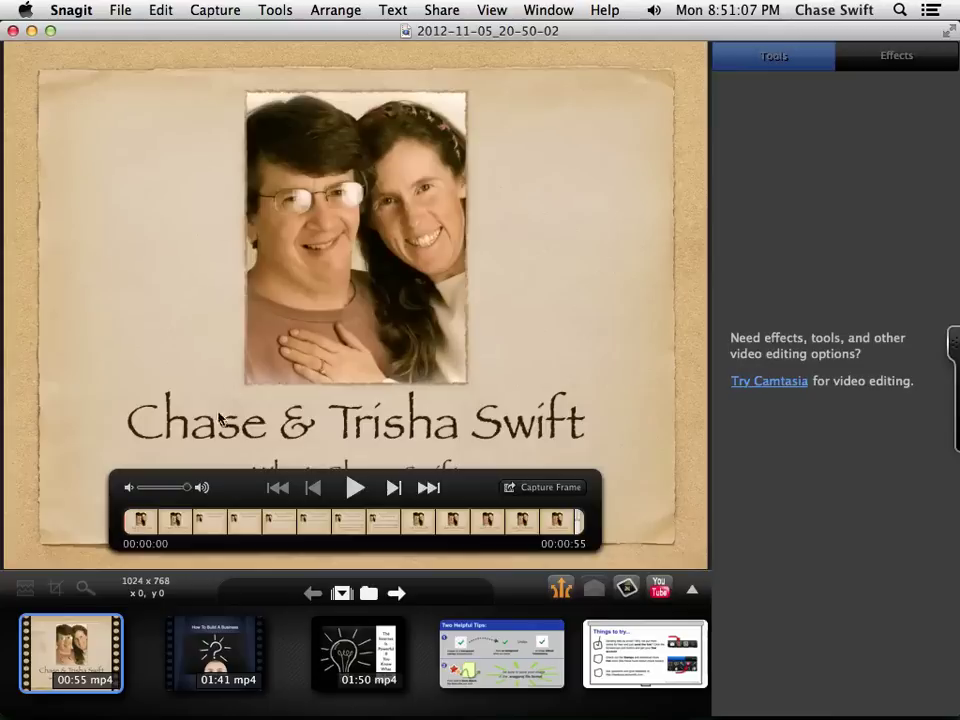
Scrub through the new 55-second full-screen recording to its end to check what was captured
left_click_drag(128, 524, 236, 522)
left_click_drag(298, 490, 584, 535)
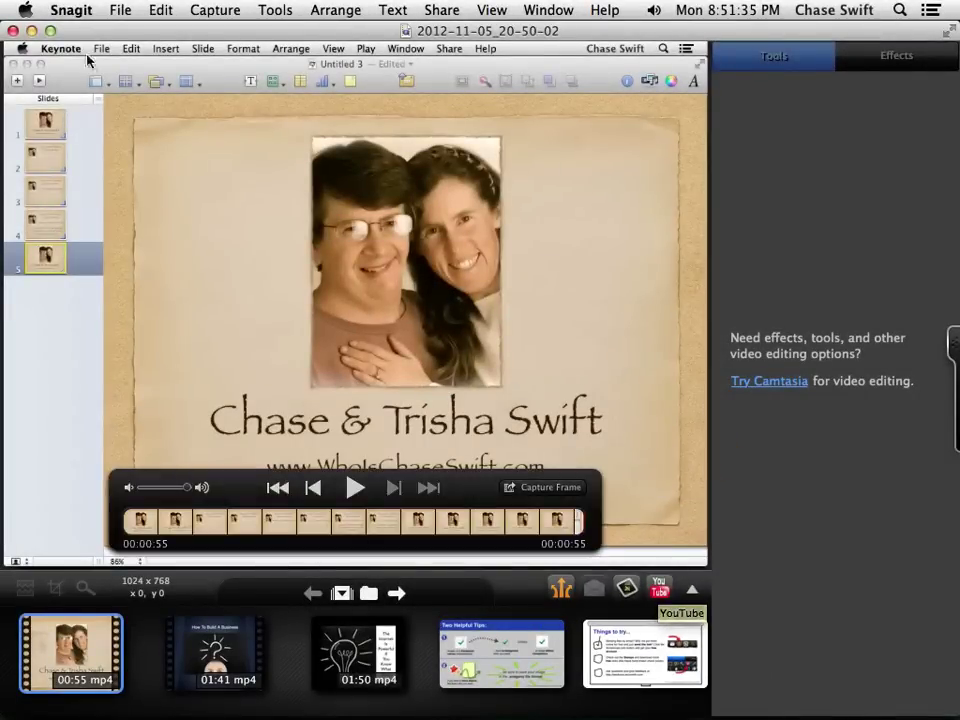
Review the YouTube output settings in Snagit's preferences, including the linked account and privacy options, and close them
left_click(72, 10)
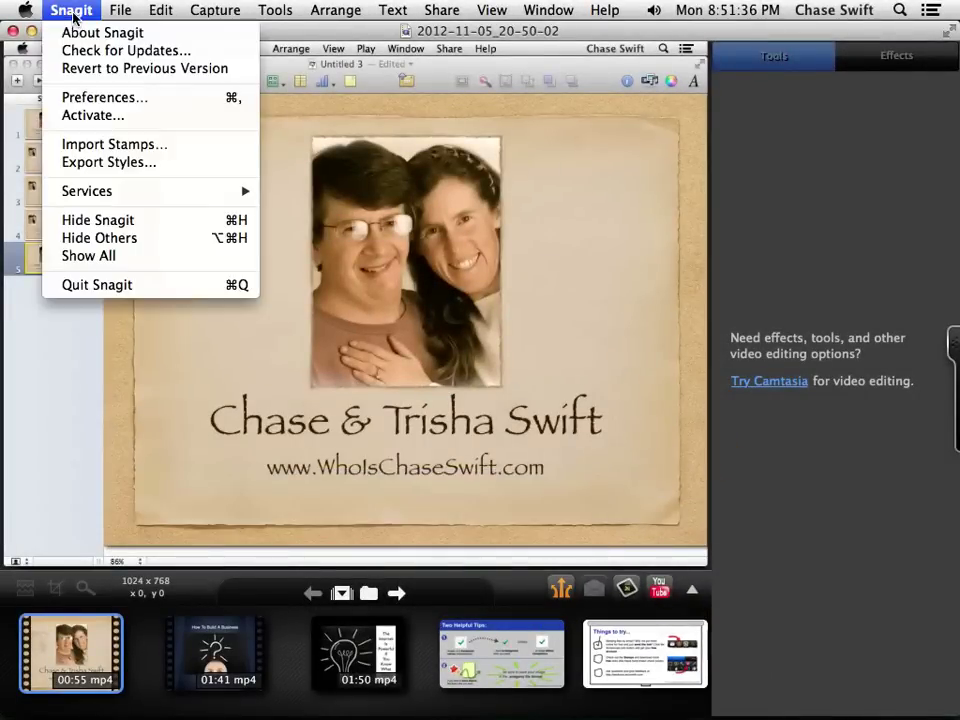
left_click(72, 97)
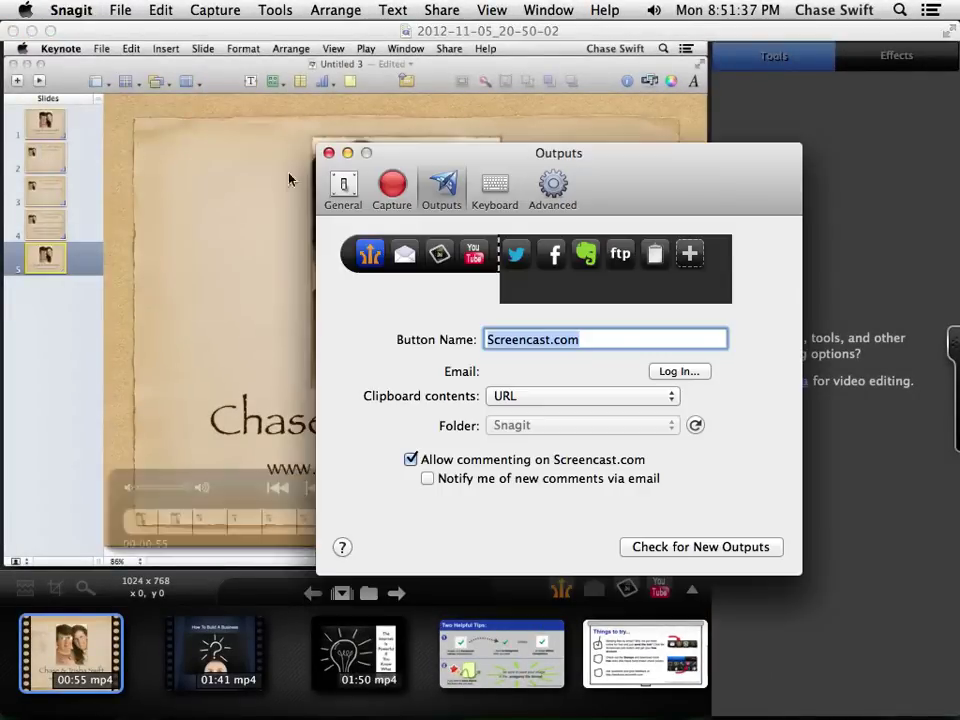
left_click(474, 254)
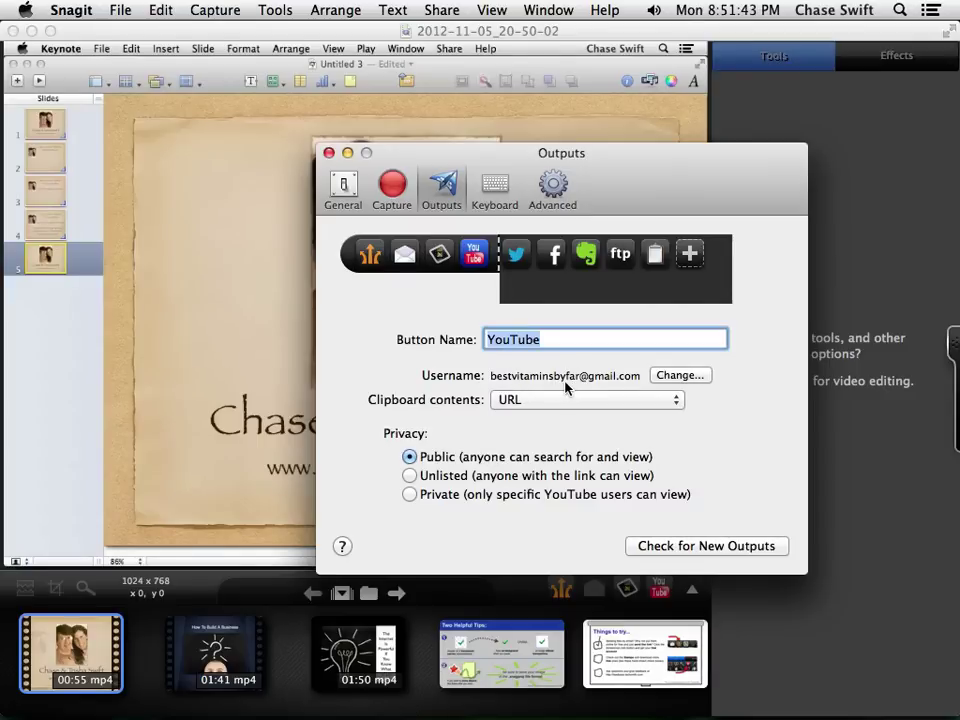
left_click(328, 154)
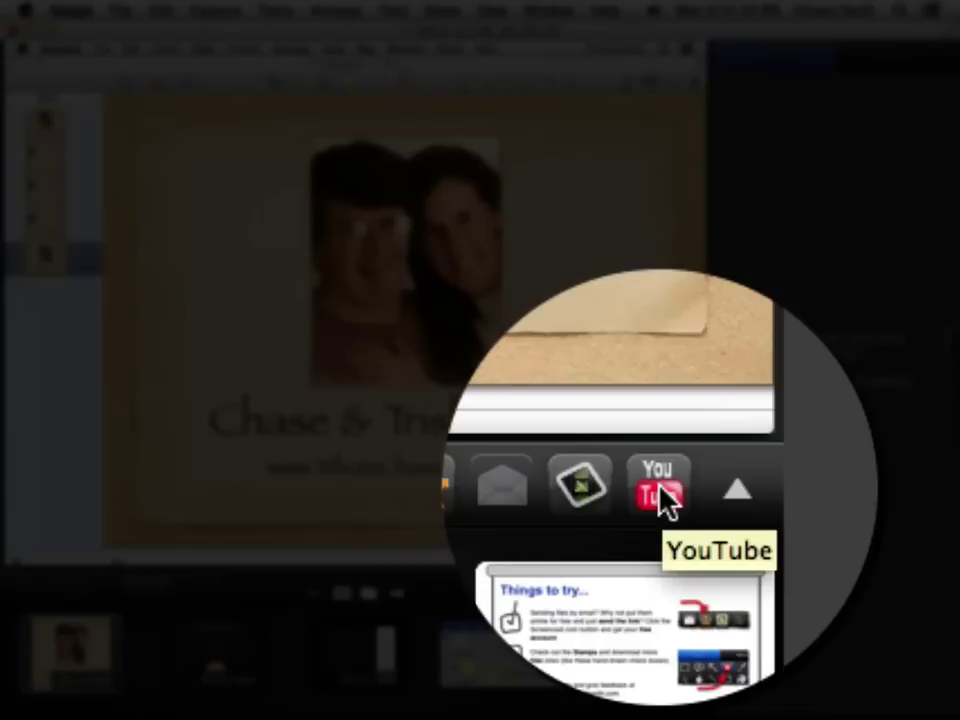
Switch to the YouTube upload page in Firefox, and bring up the Autosaved Captures folder in Finder
key("super+Tab")
key("super+Tab")
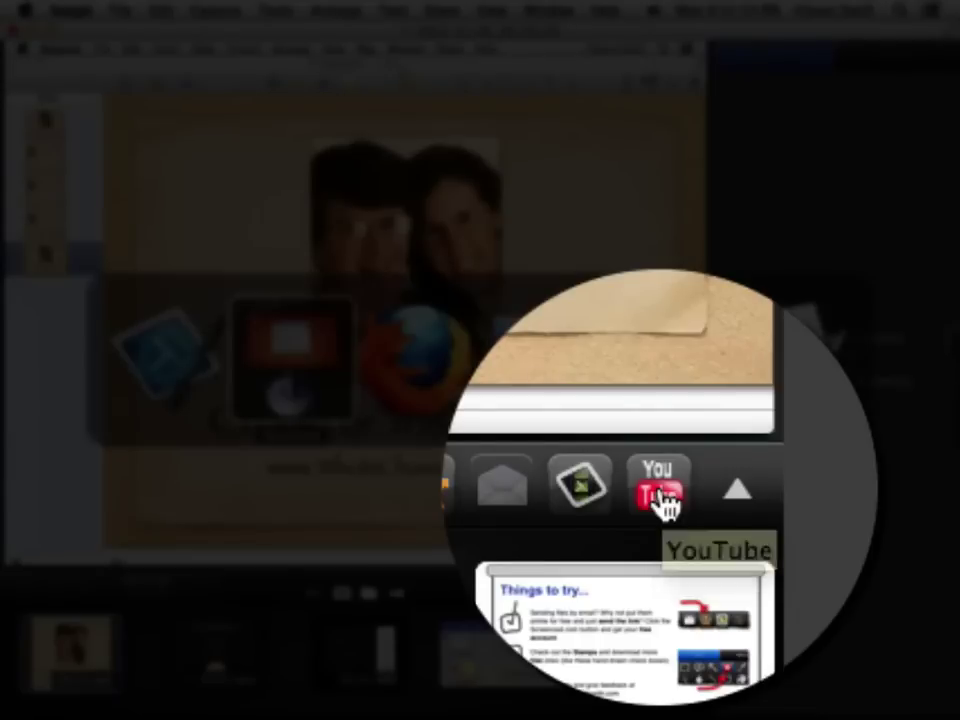
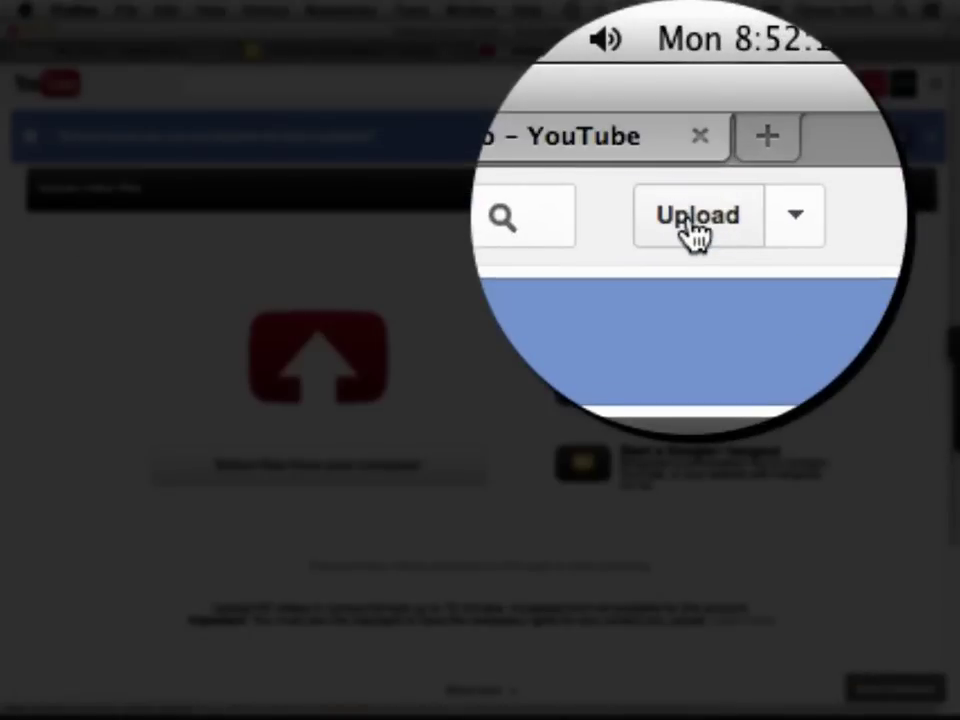
key("super+Tab")
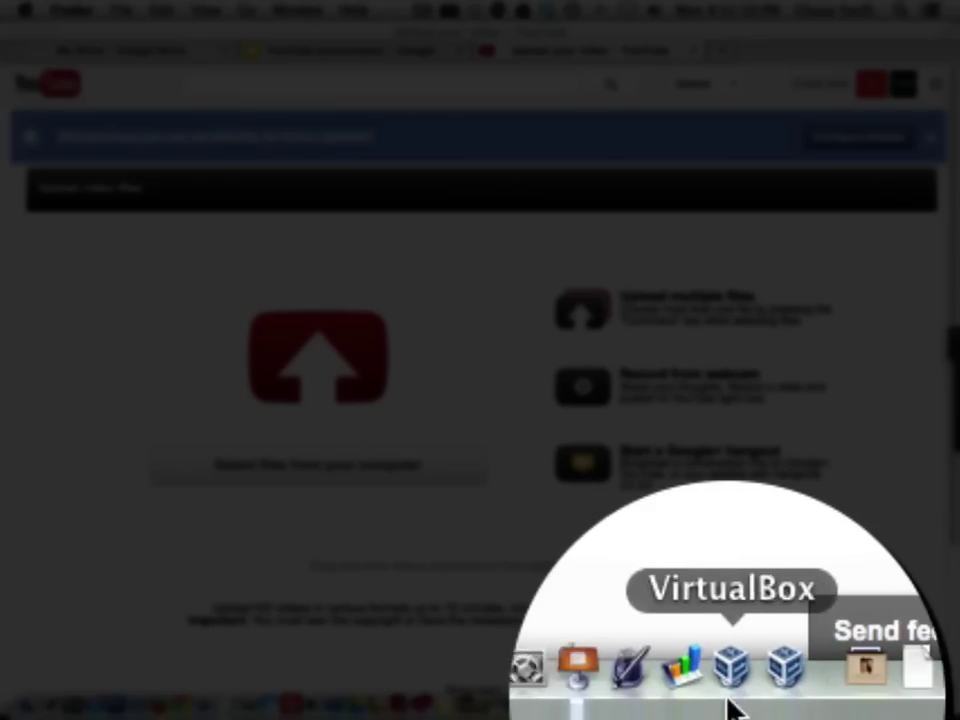
left_click(835, 706)
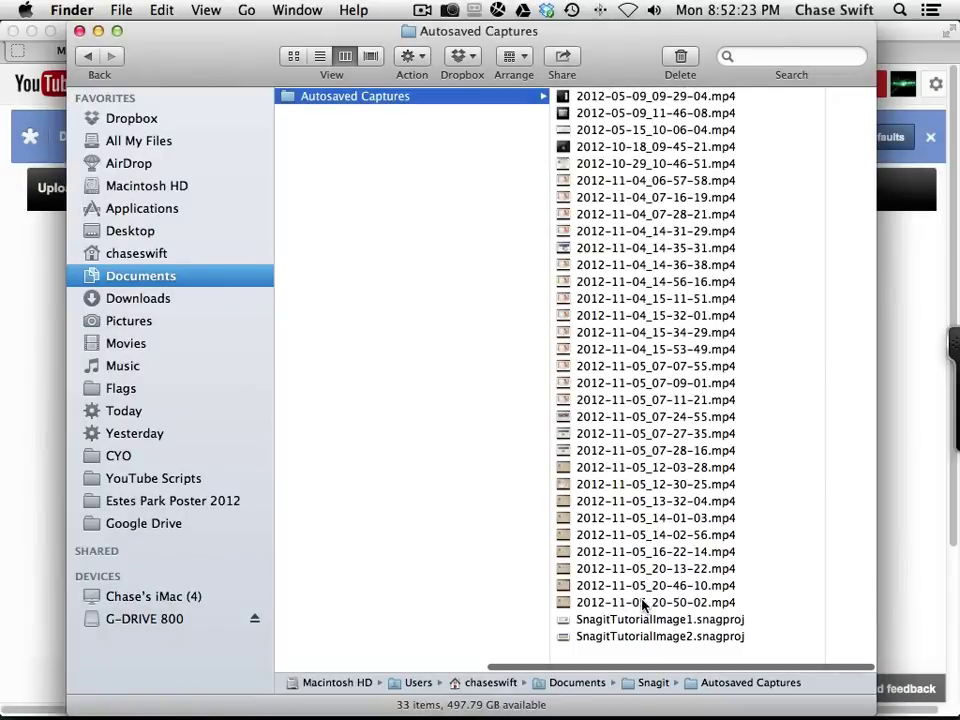
Select 2012-11-05_20-50-02.mp4 in the Autosaved Captures folder, preview the video briefly and close the preview
left_click(643, 603)
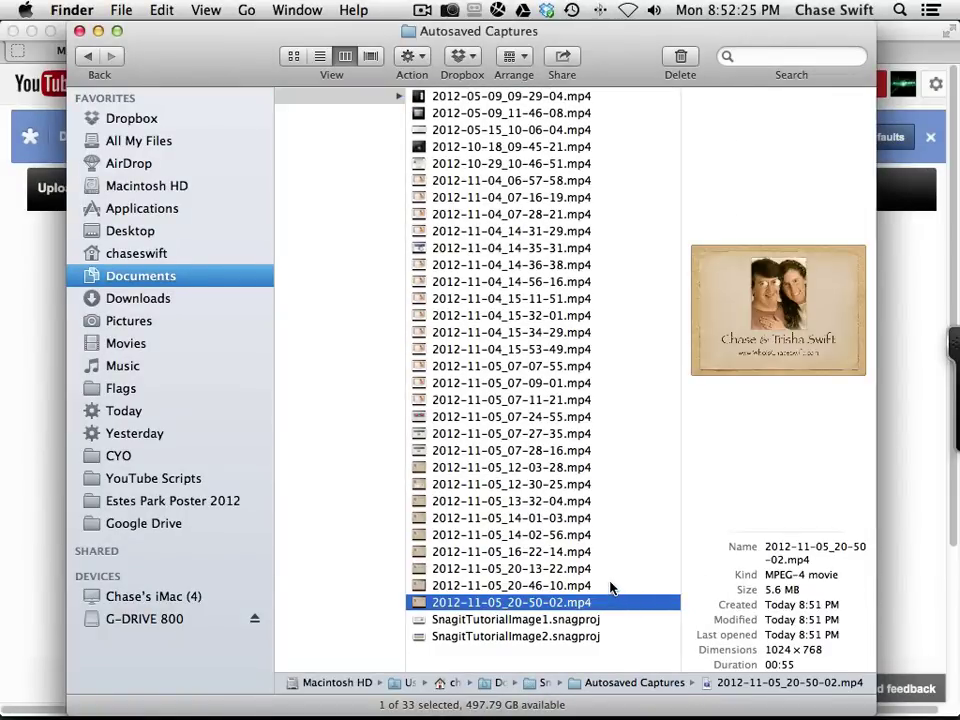
key("space")
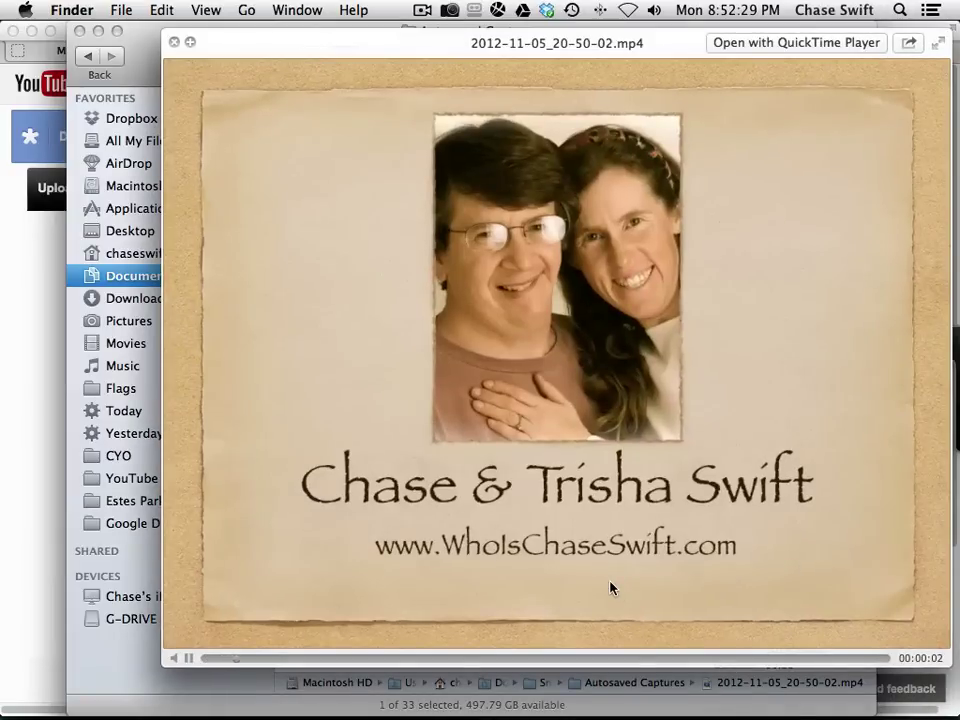
key("space")
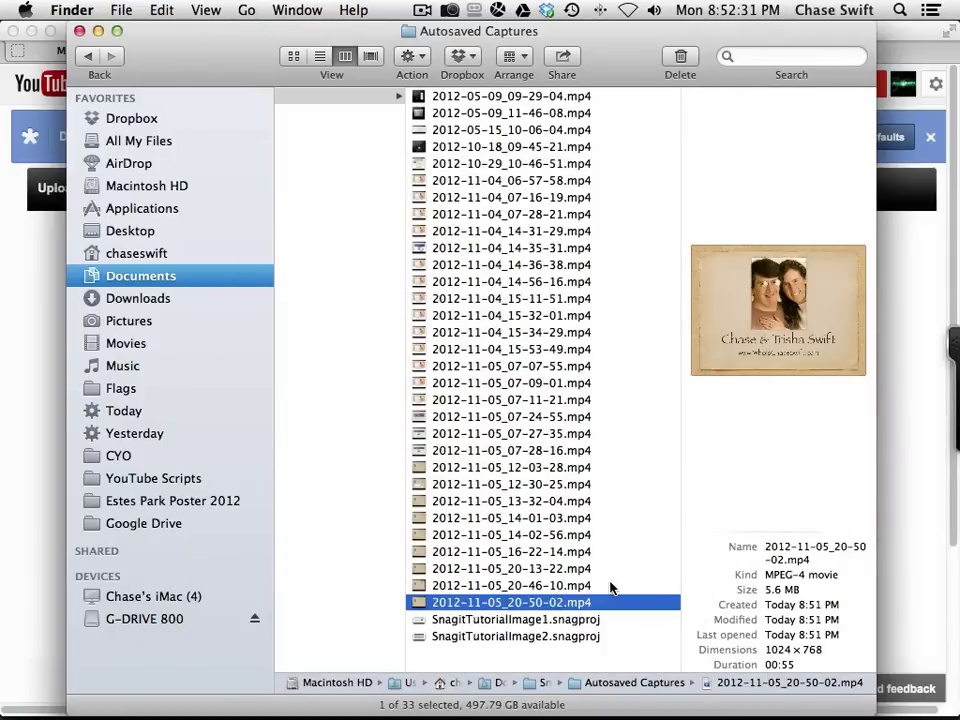
Move the Finder window aside, upload 2012-11-05_20-50-02.mp4 to the YouTube upload page and bring Firefox to the front
left_click_drag(184, 71, 531, 43)
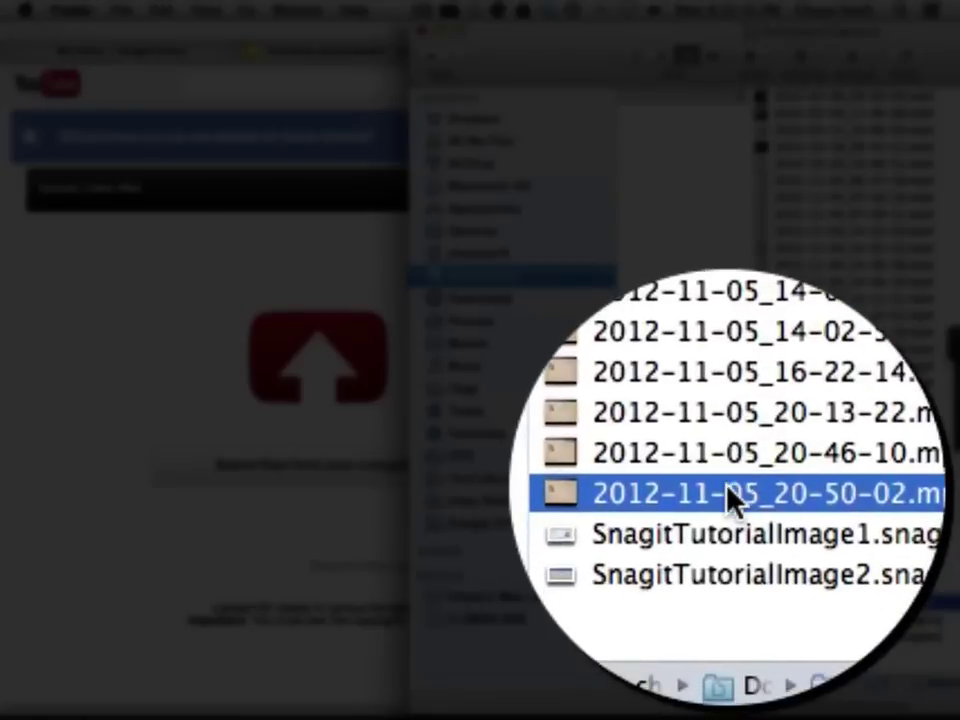
left_click_drag(840, 603, 245, 499)
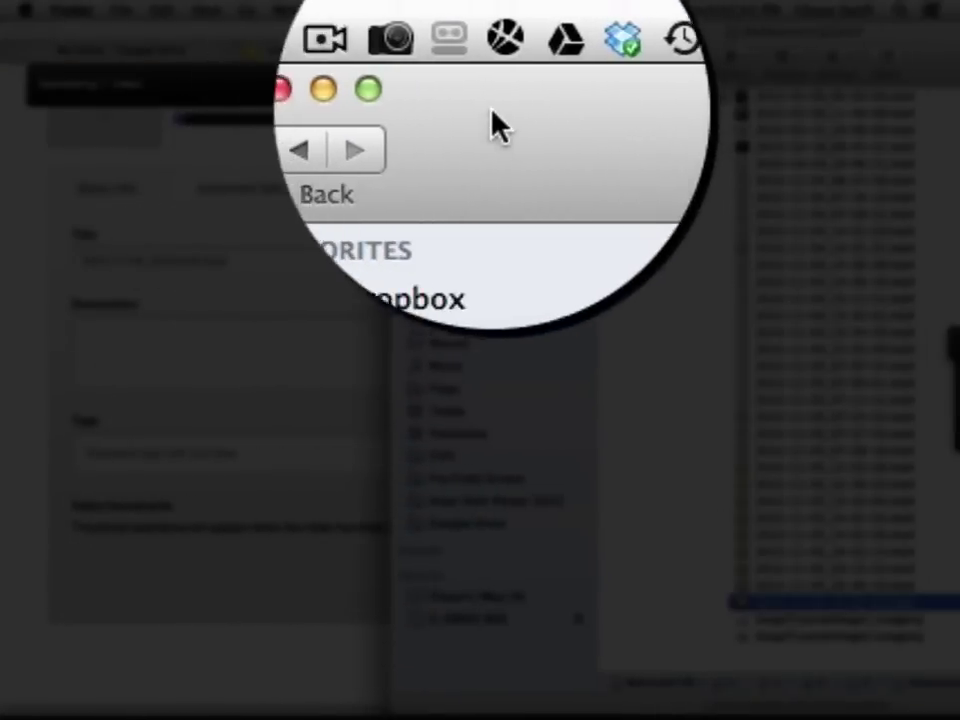
left_click(258, 33)
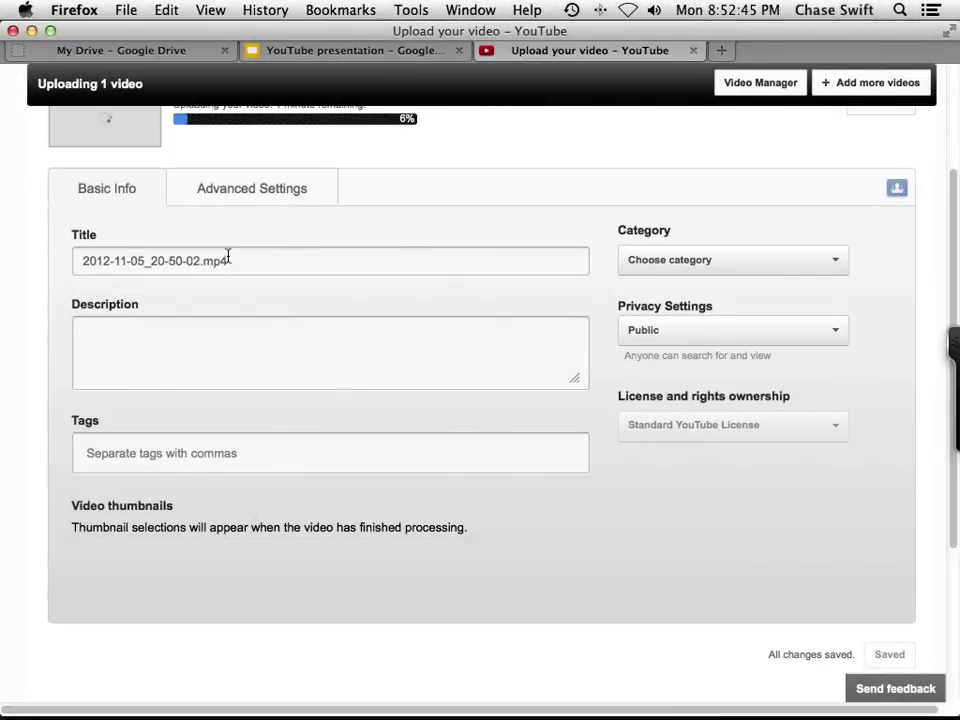
scroll(249, 262, "up", 5)
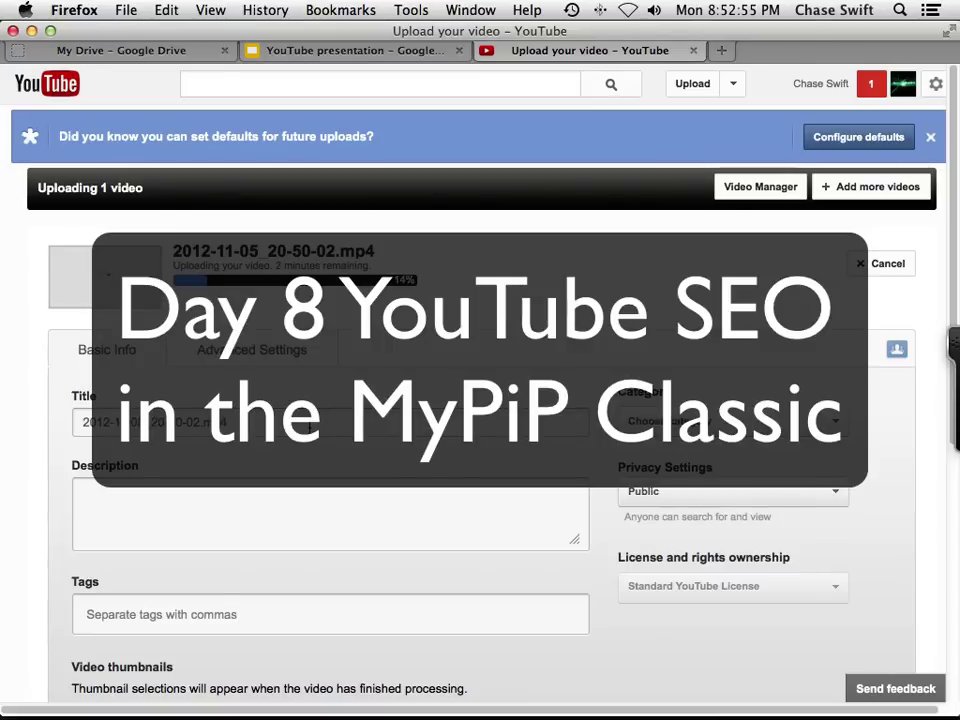
Switch to the Untitled 3 notes in TextEdit and copy the entire text
key("super+Tab")
key("super+Tab")
key("super+Tab")
key("super+Tab")
key("super+Tab")
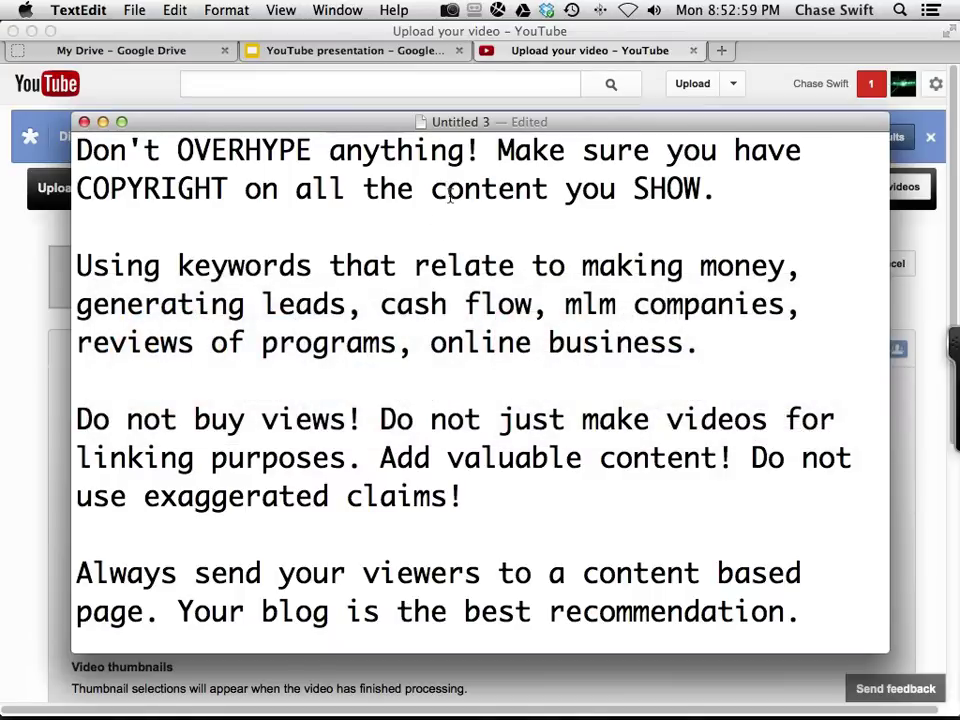
left_click_drag(392, 127, 429, 136)
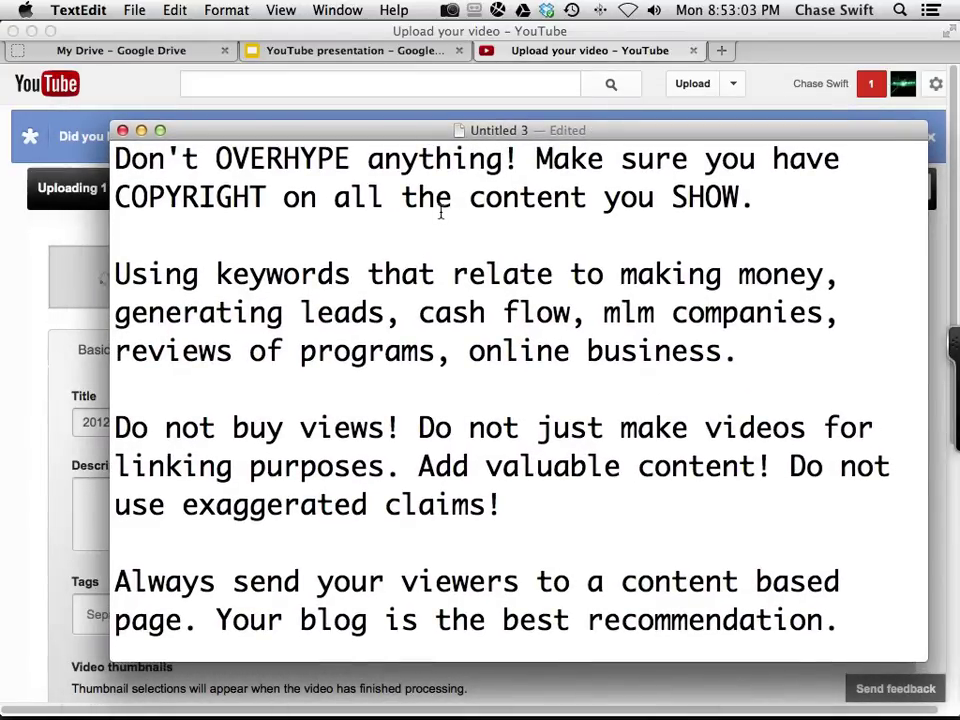
scroll(450, 262, "down", 1)
key("super+a")
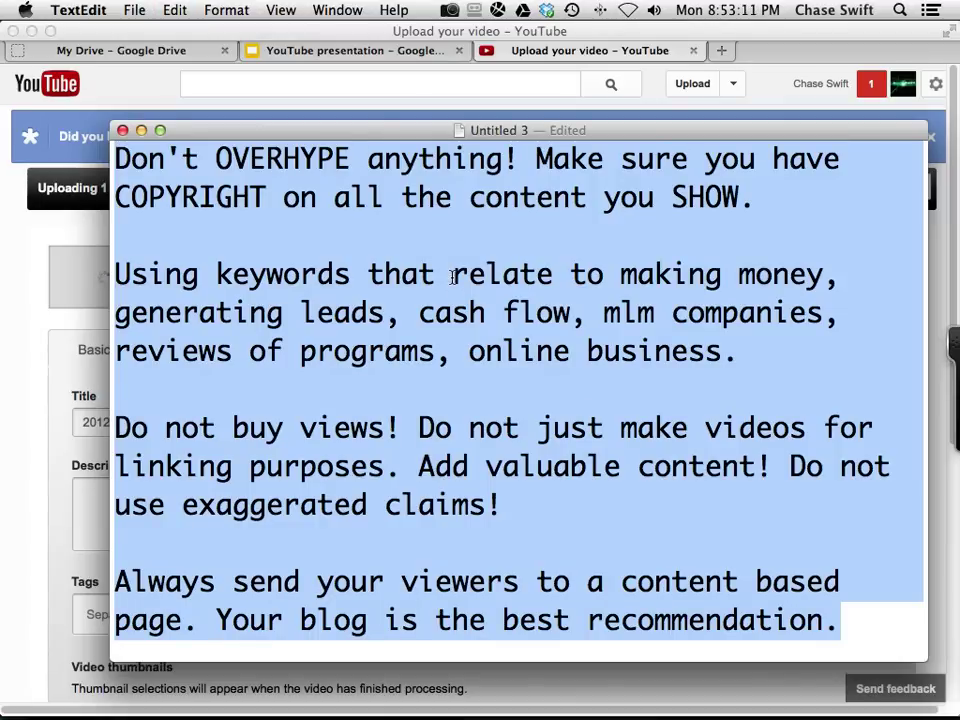
right_click(453, 277)
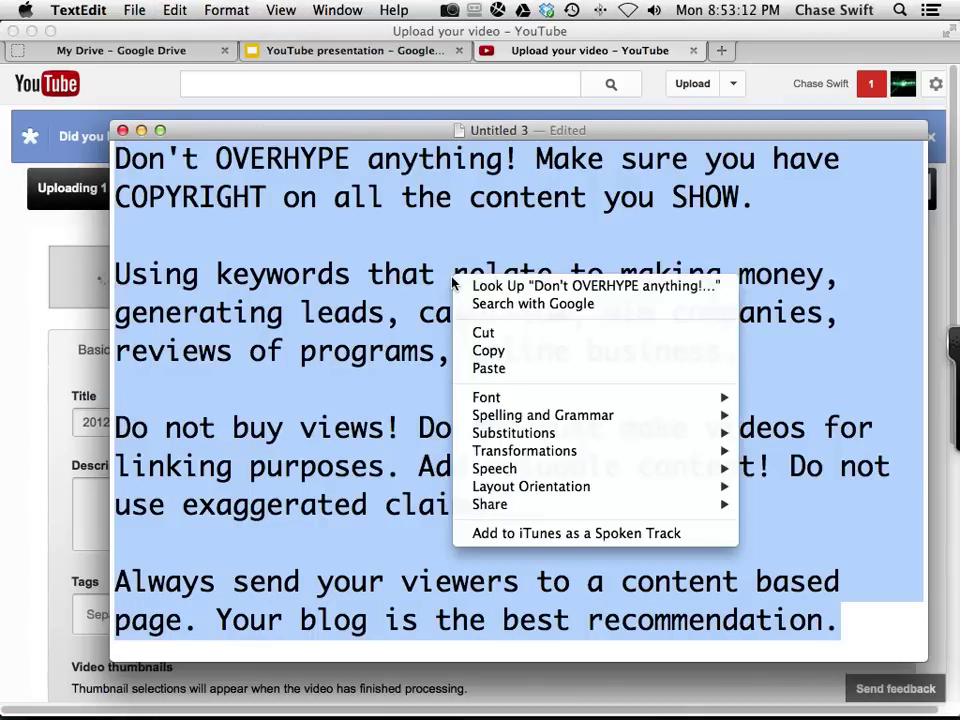
left_click(500, 355)
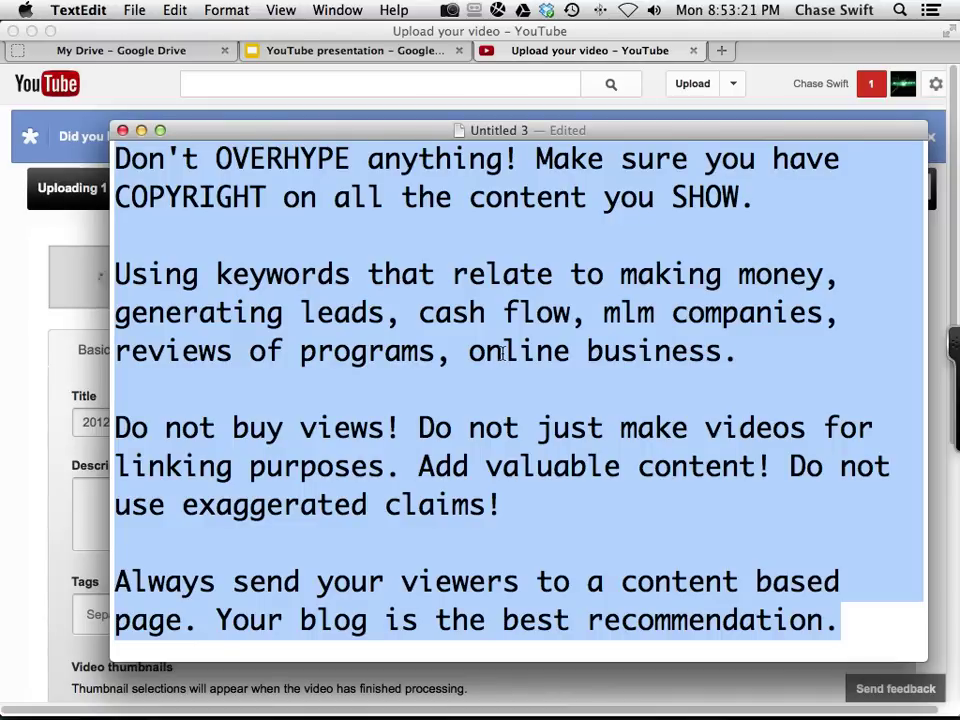
left_click_drag(420, 314, 570, 314)
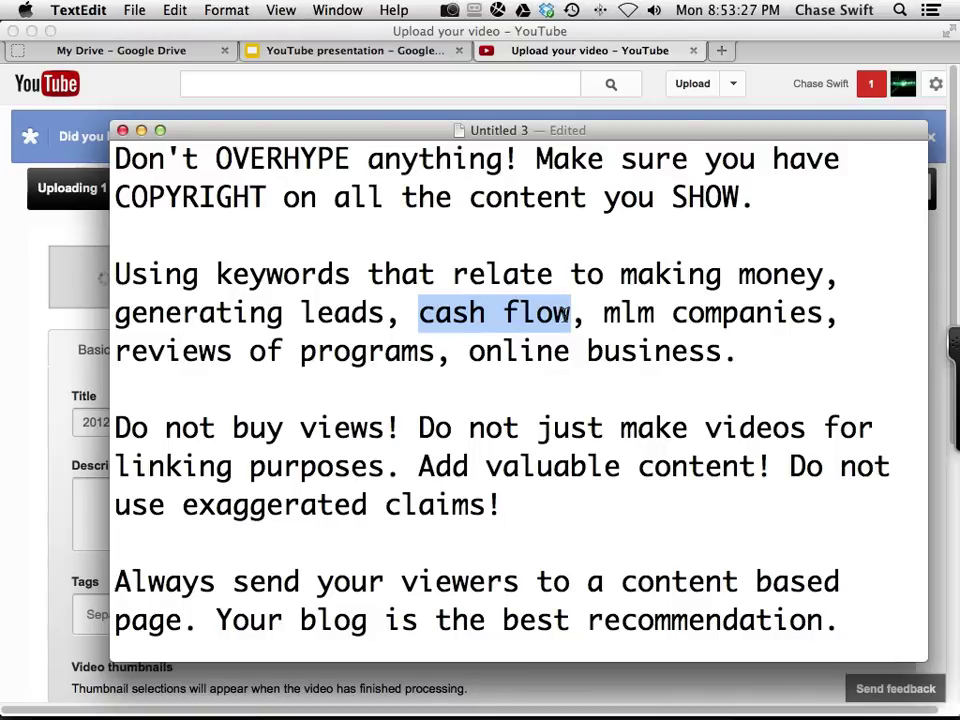
left_click(568, 350)
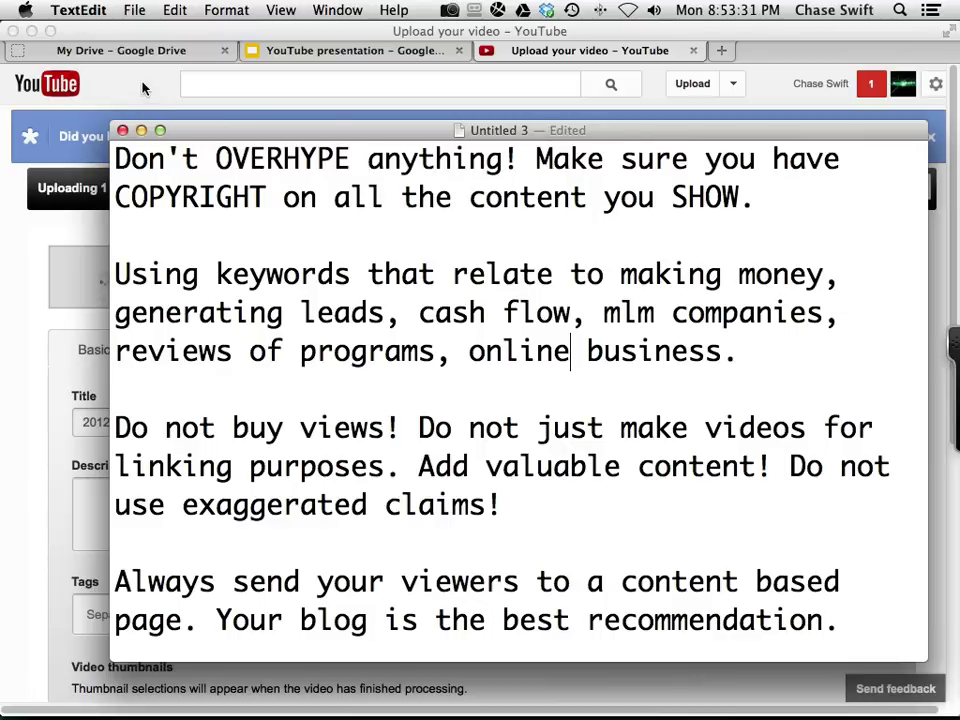
Return to the YouTube upload page, paste the copied notes as the video description and enlarge the description box to show them all
left_click(143, 88)
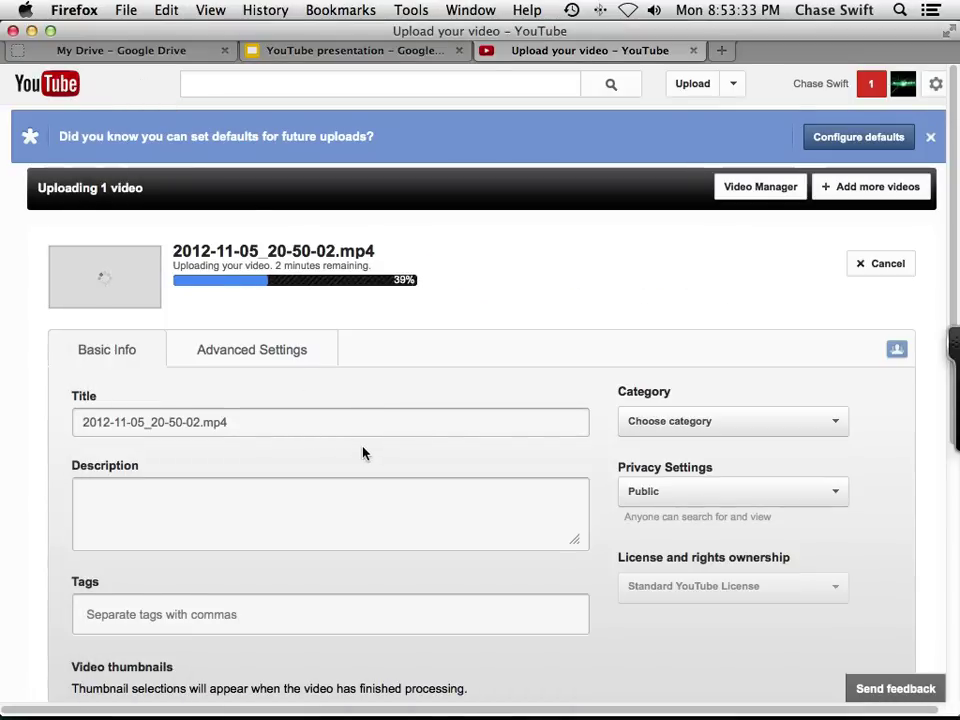
scroll(360, 448, "down", 3)
right_click(216, 316)
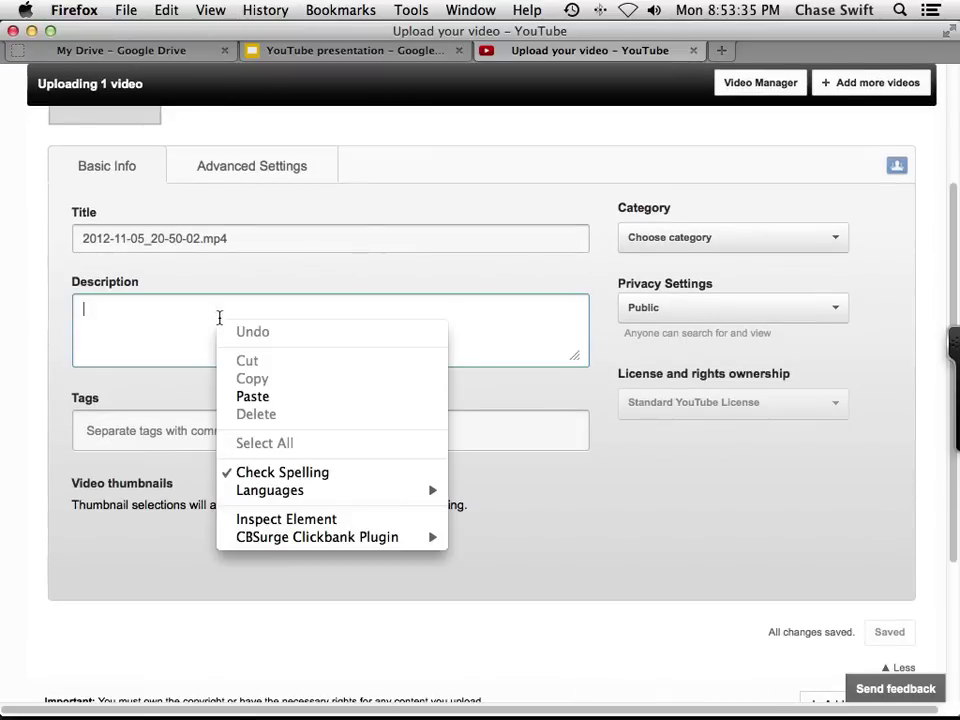
left_click(271, 400)
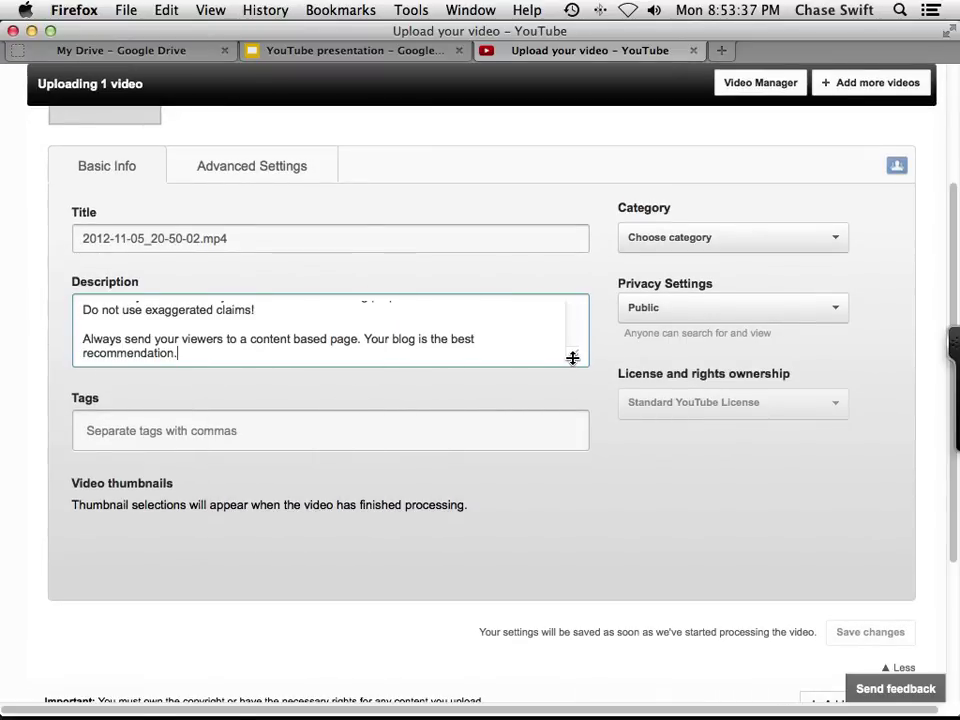
left_click_drag(572, 356, 580, 536)
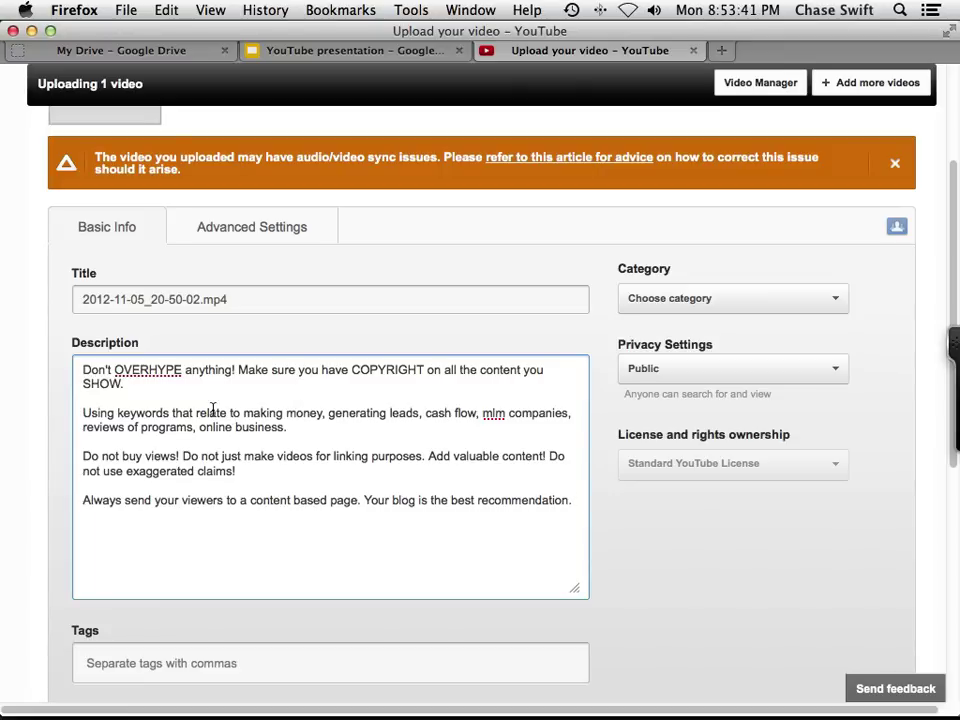
Replace the video title with "Sample YouTube Video From SnagIt by" followed by the author's full name
left_click(236, 296)
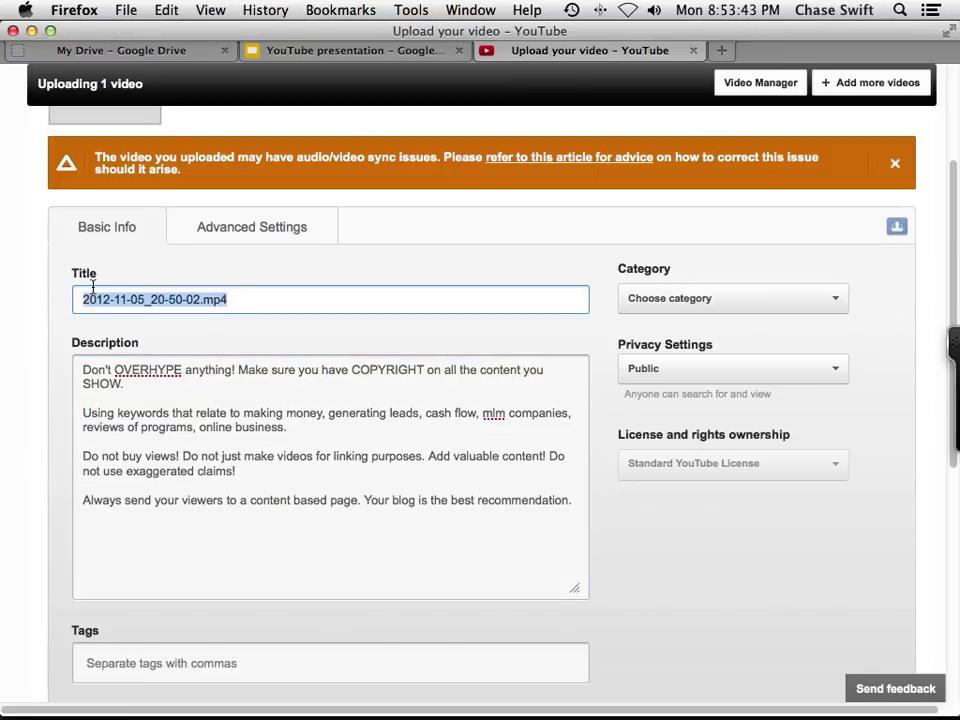
type("Sample")
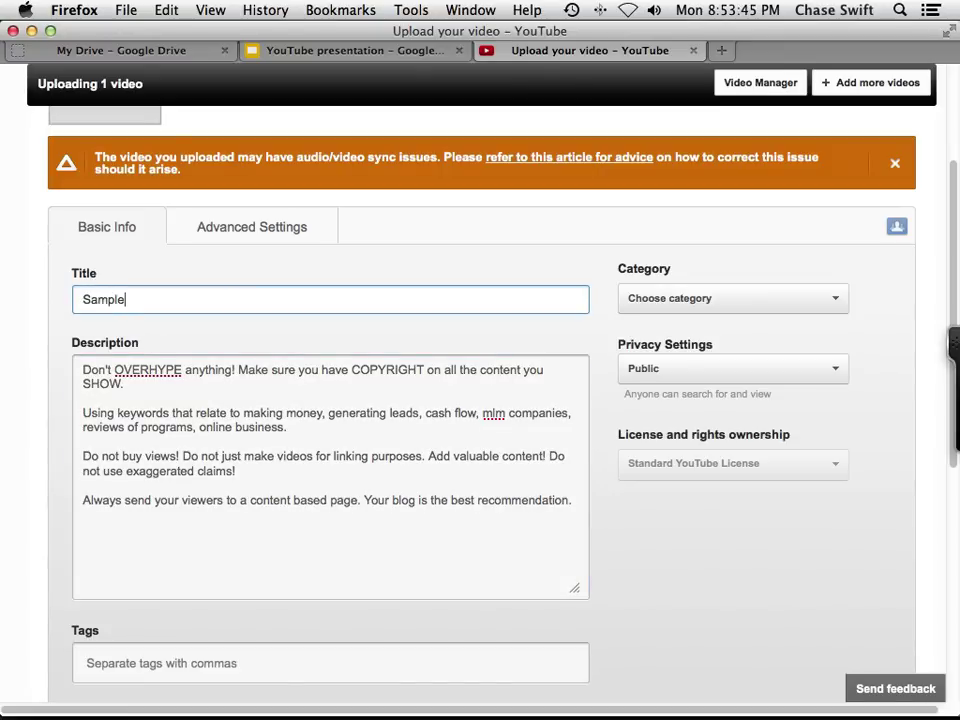
type(" YouTube Video")
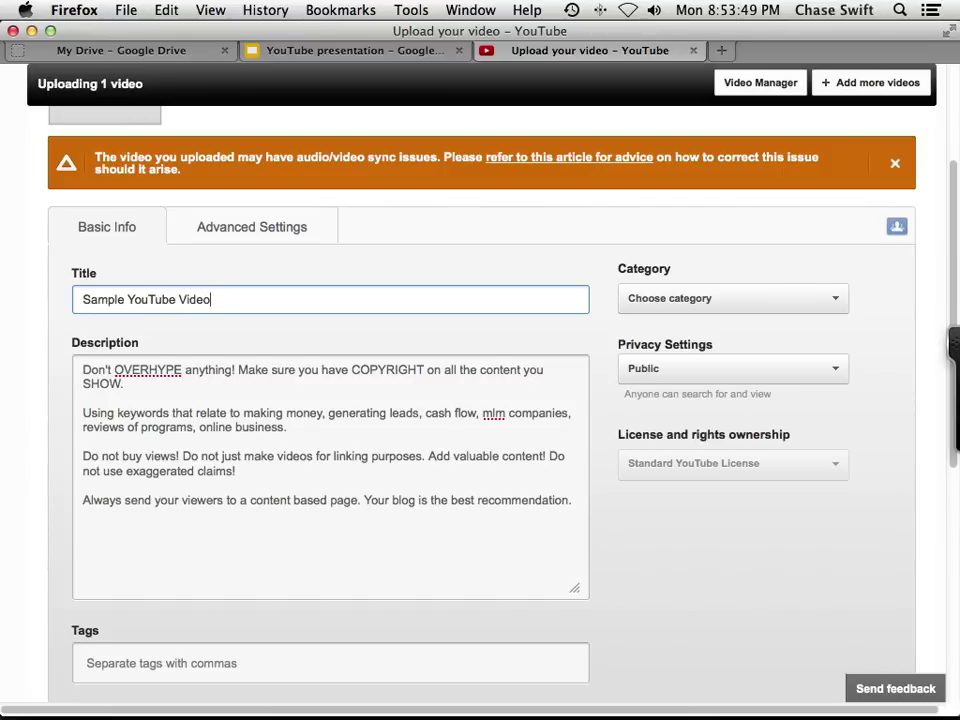
type(" From SnagIt")
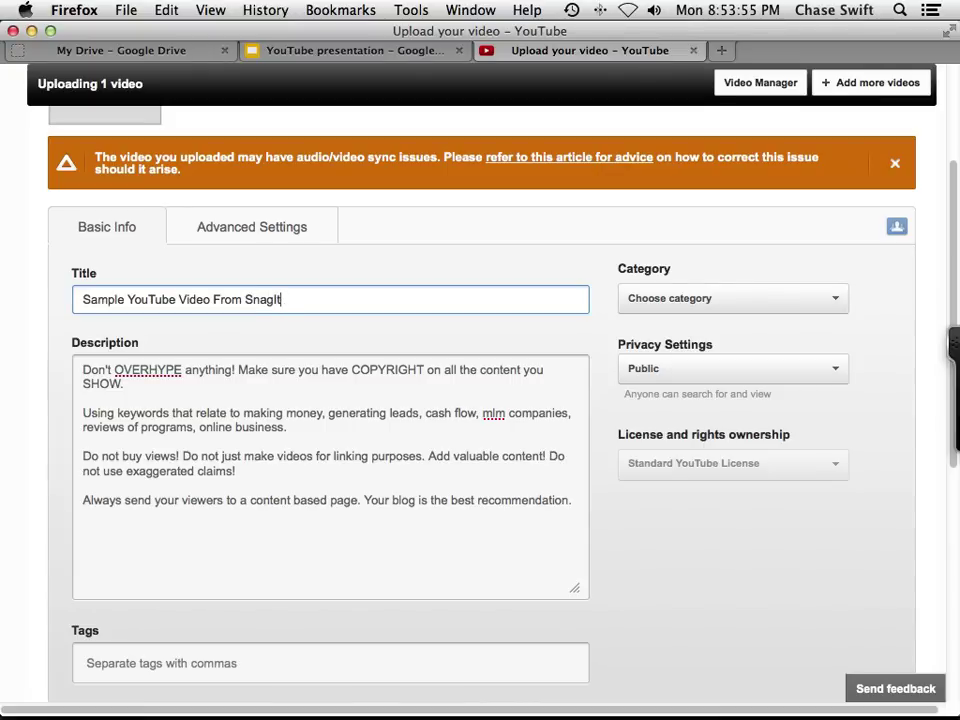
type(" by Chase Sw")
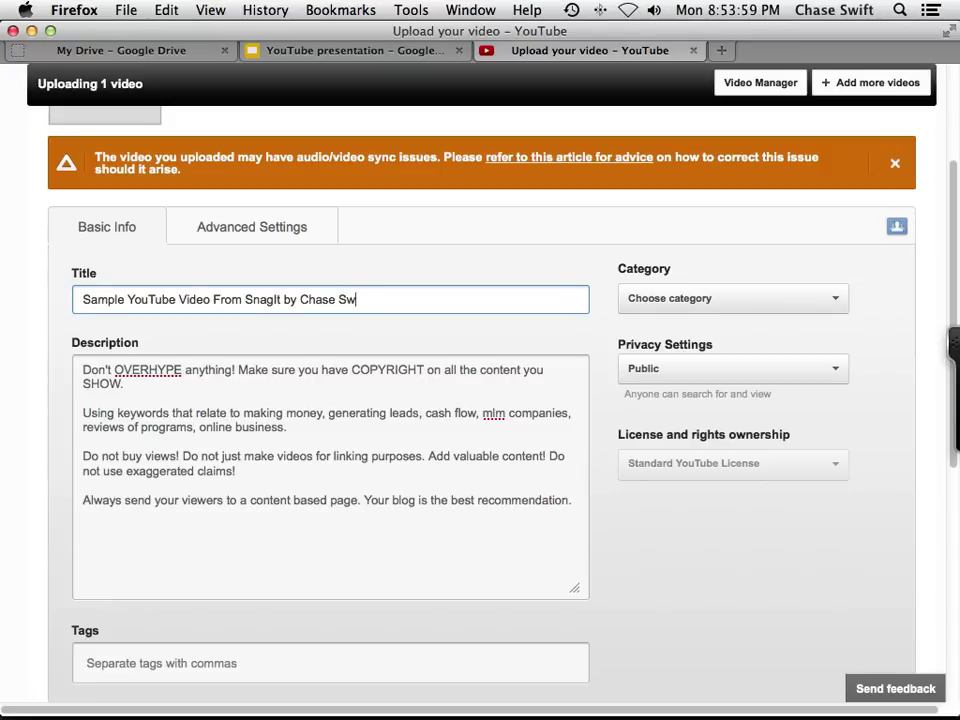
type("ift")
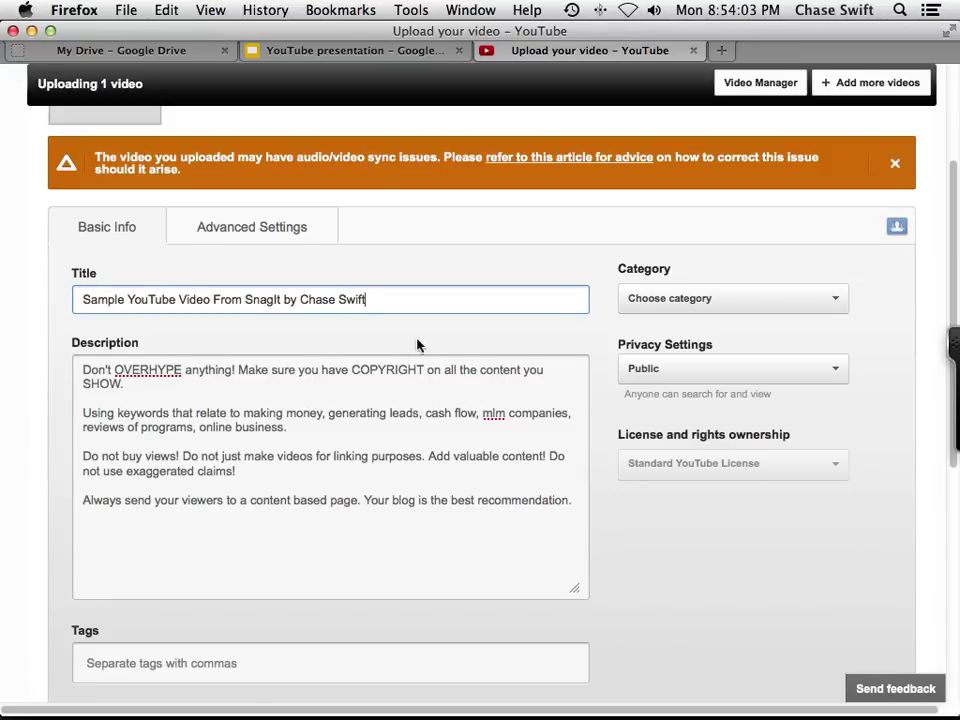
Set the video's category to Howto & Style
left_click(698, 301)
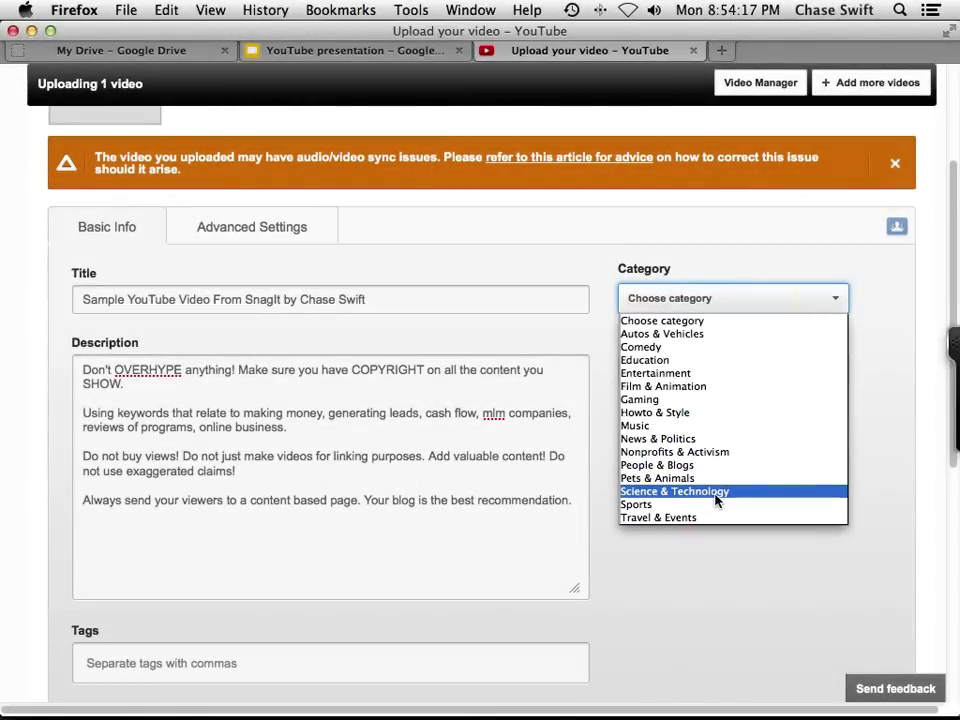
left_click(672, 414)
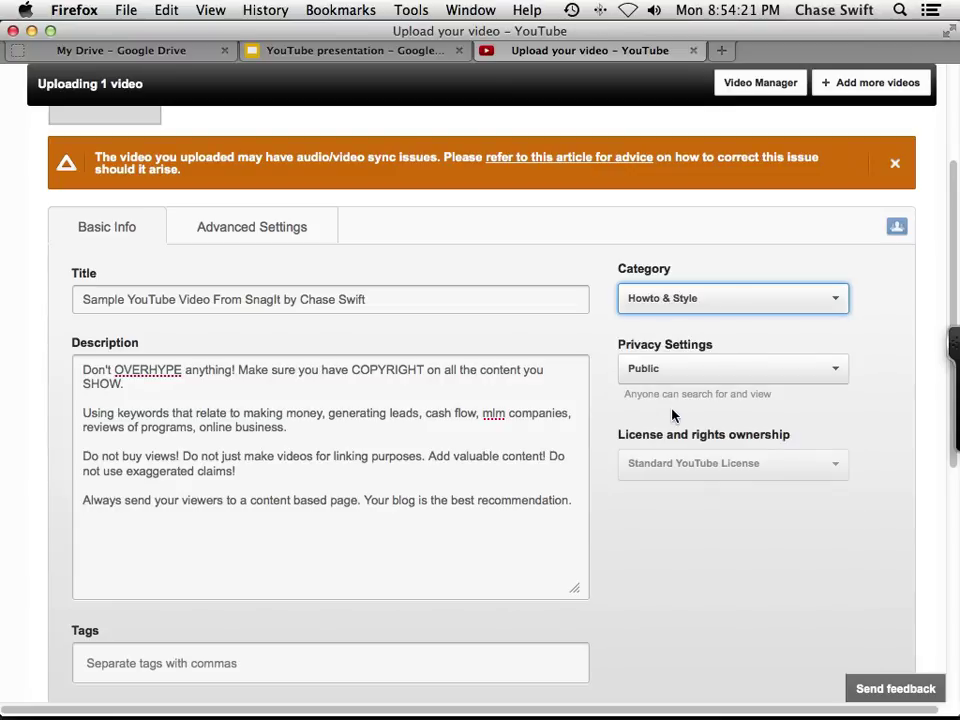
Add three tags to the video: the author's full name, "how to market mypip" and "snagit example"
scroll(360, 360, "down", 5)
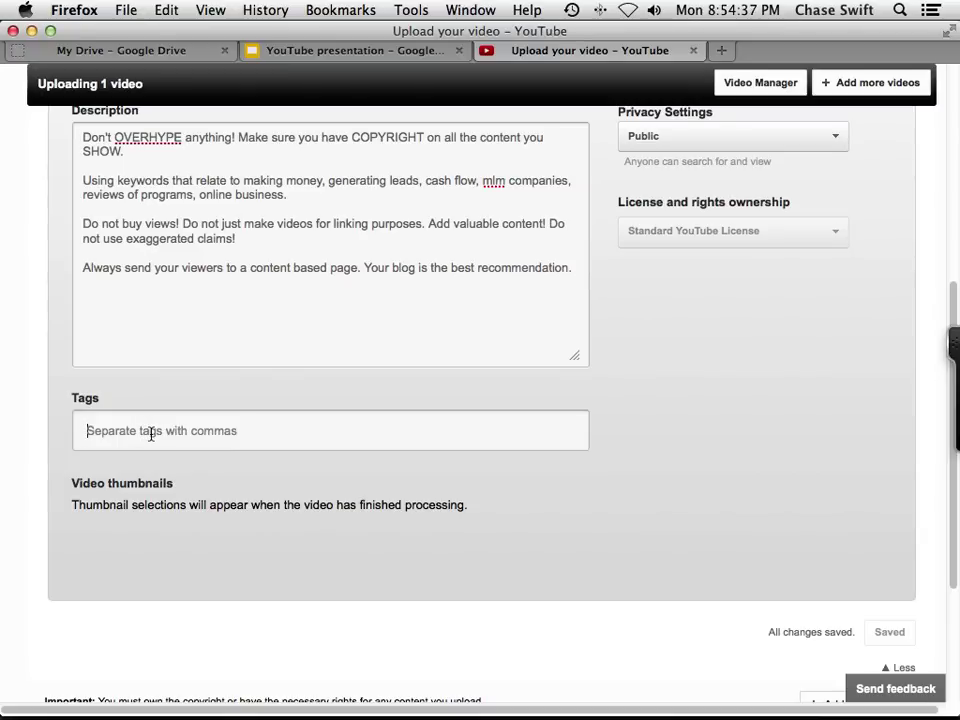
type("chase s")
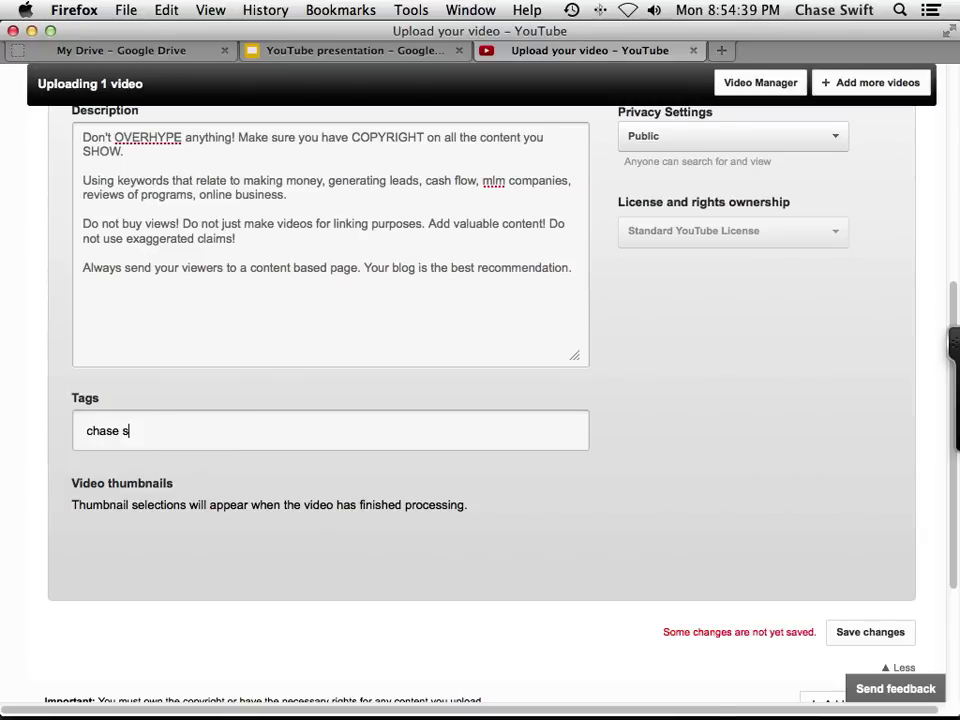
type("wift")
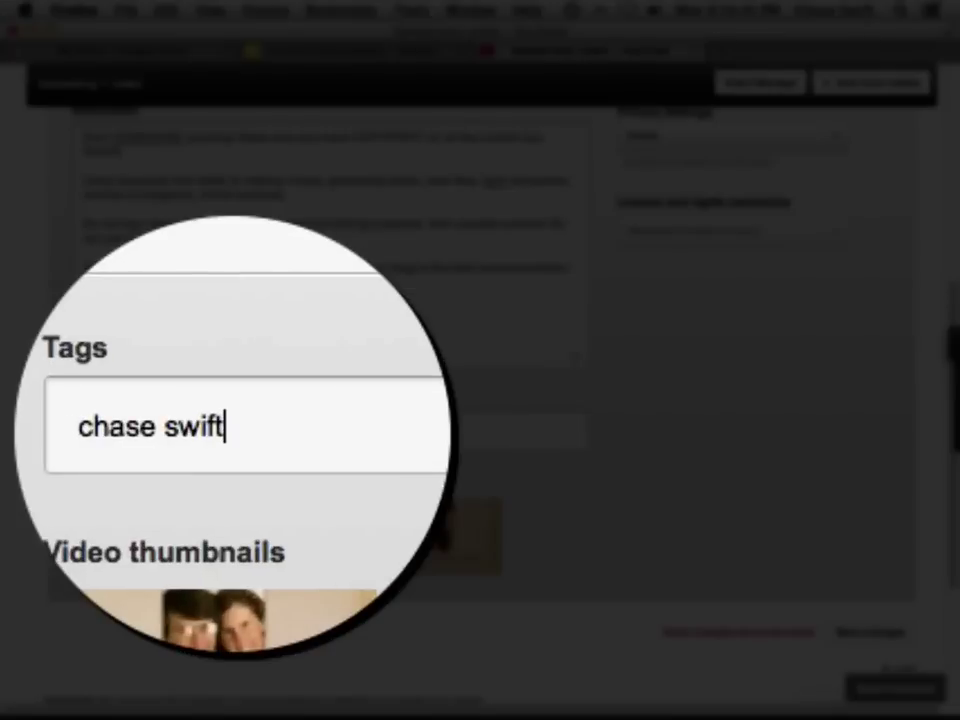
key("Return")
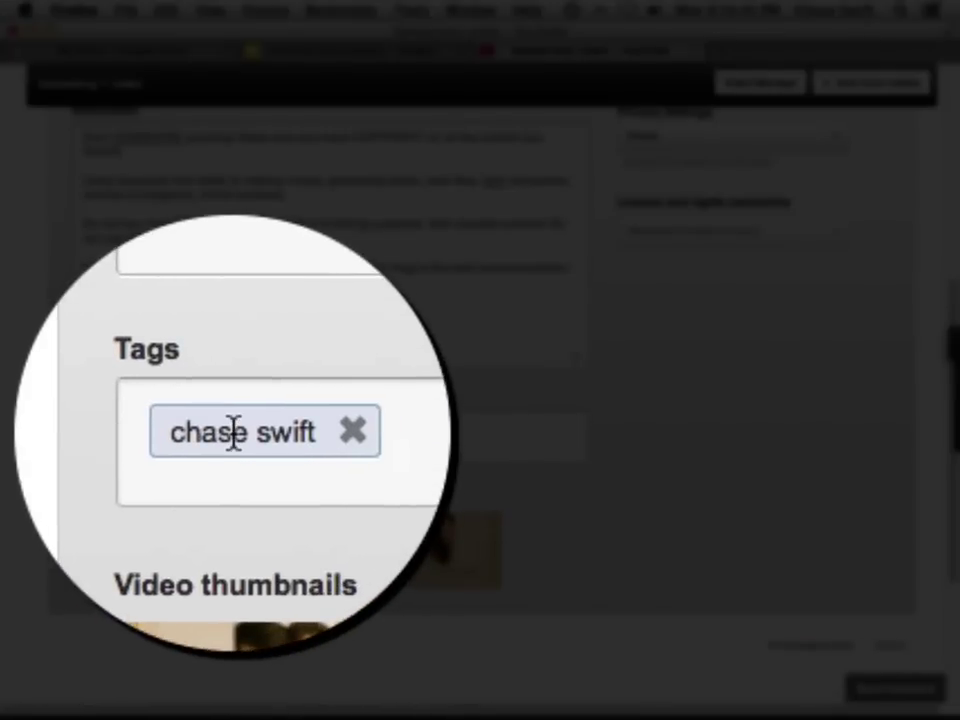
type("h")
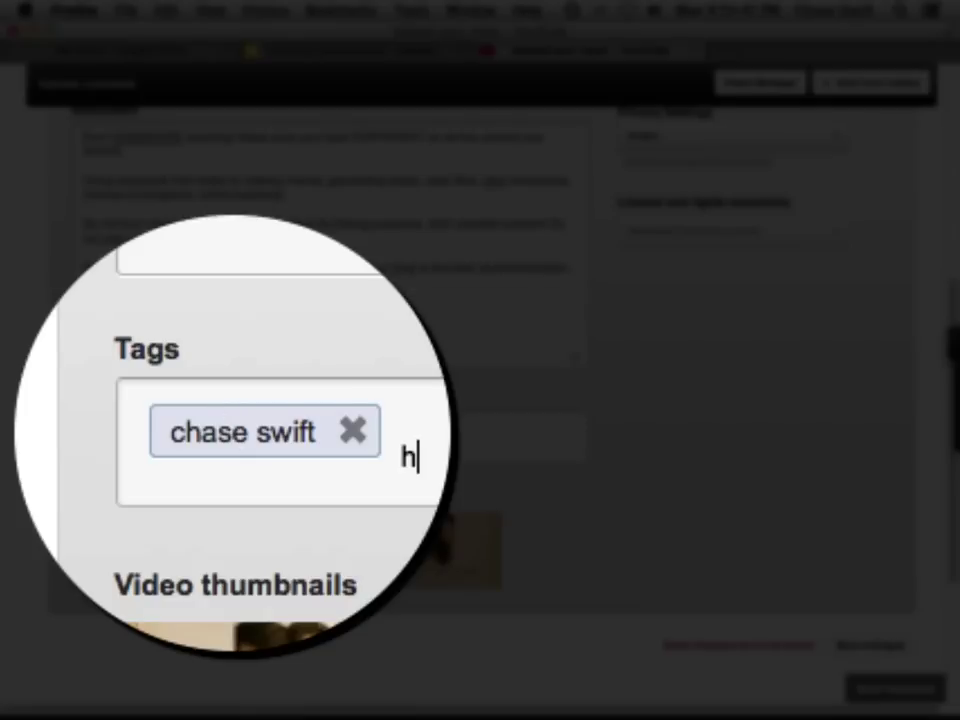
type("ow to market m")
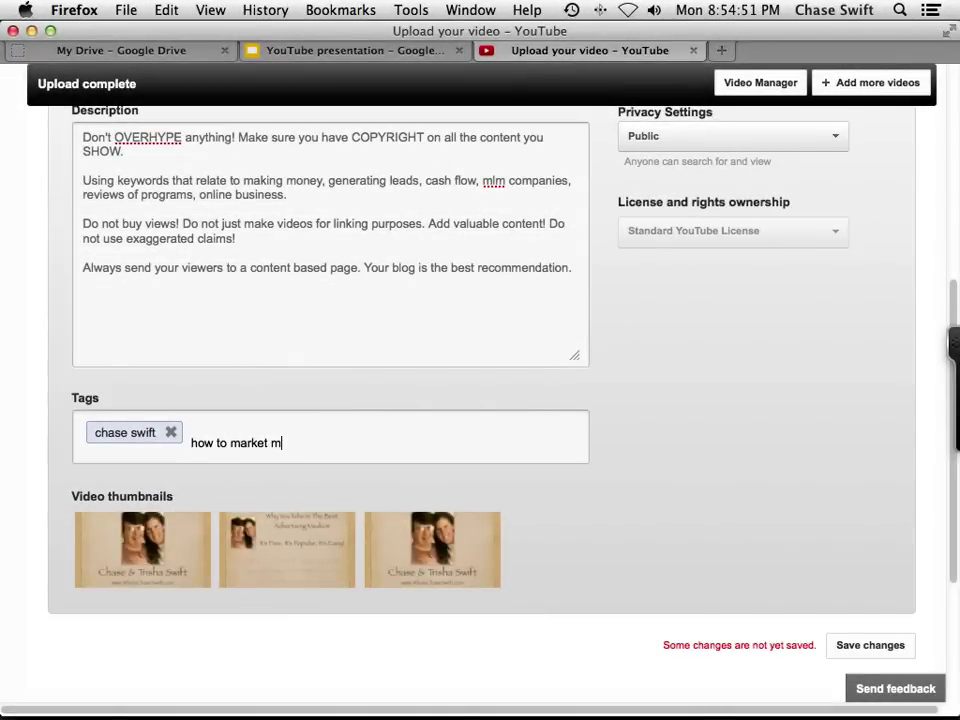
type("ypip")
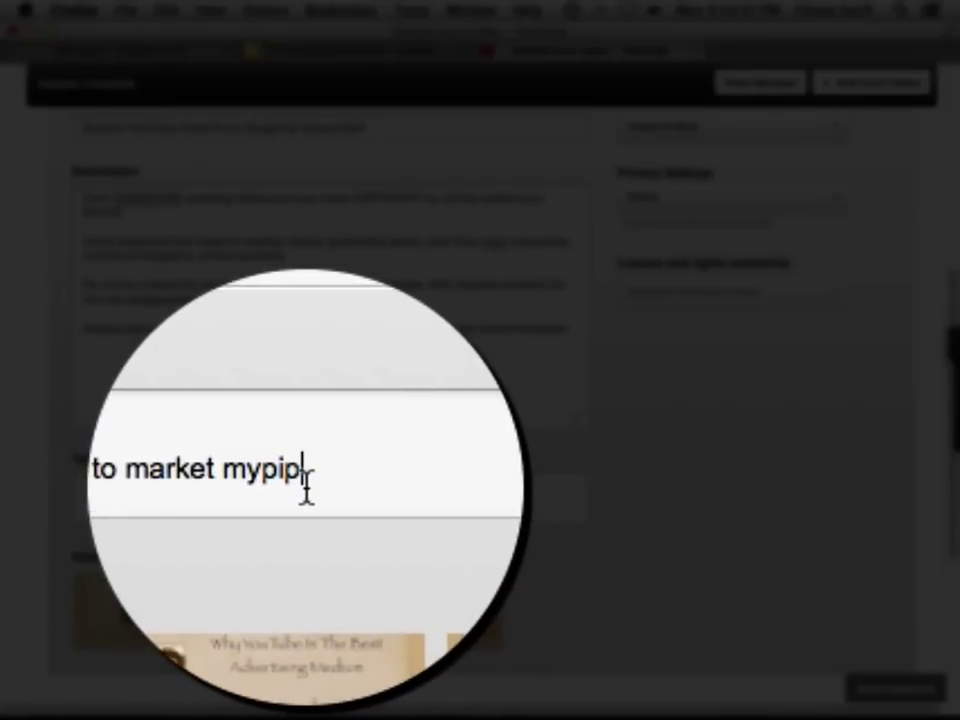
key("Return")
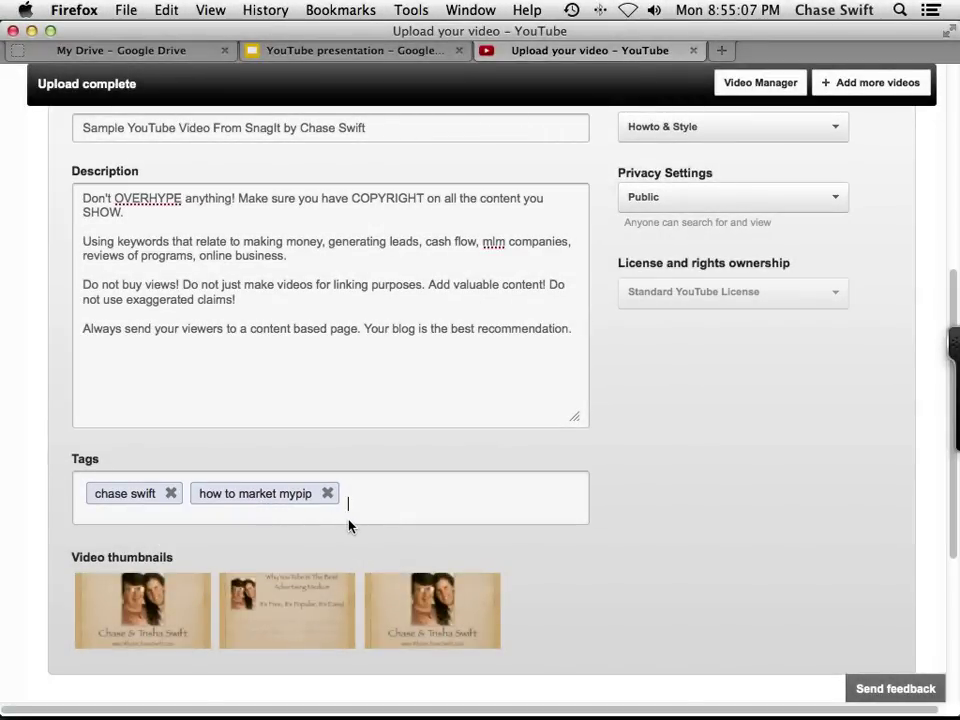
type("snagit example")
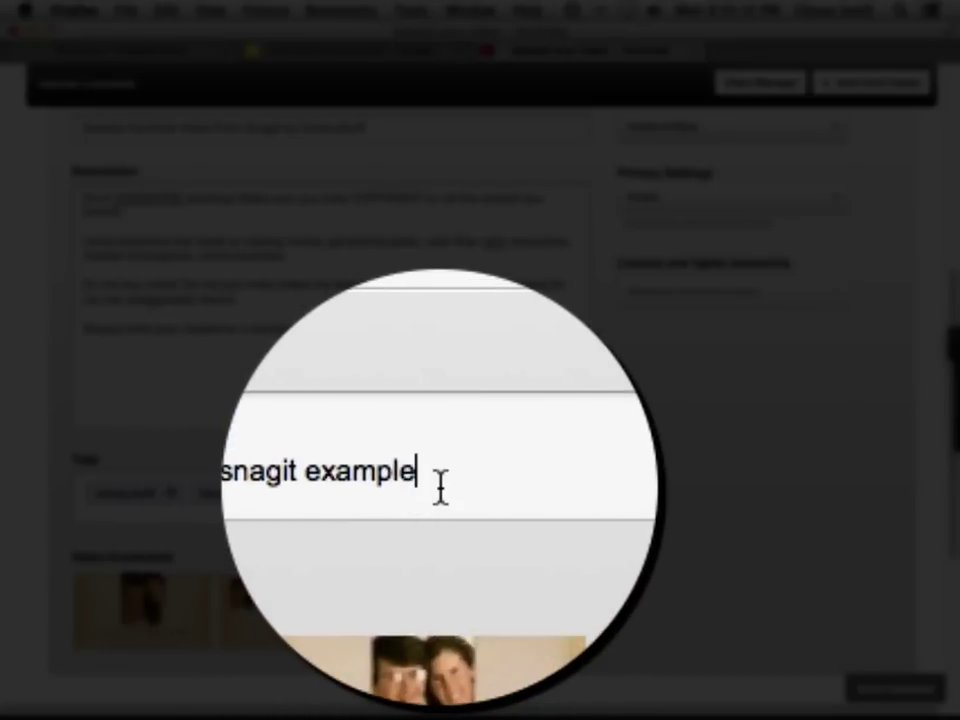
key("Return")
Add the author's full name and website address on separate lines below the last paragraph of the description
scroll(331, 370, "up", 3)
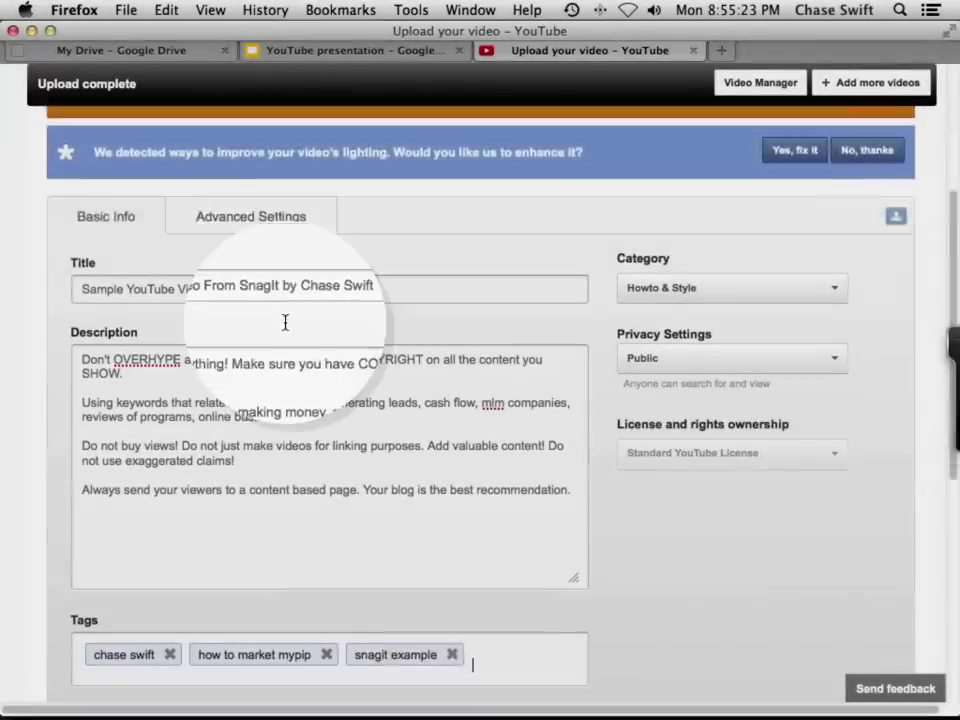
scroll(285, 321, "down", 3)
scroll(257, 302, "up", 2)
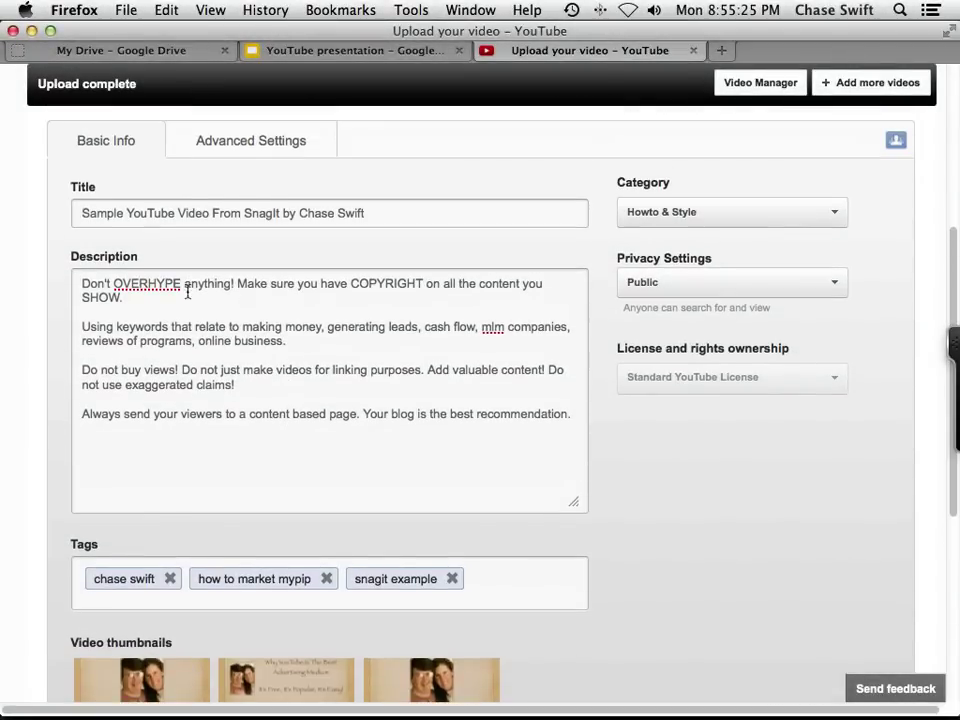
left_click(579, 420)
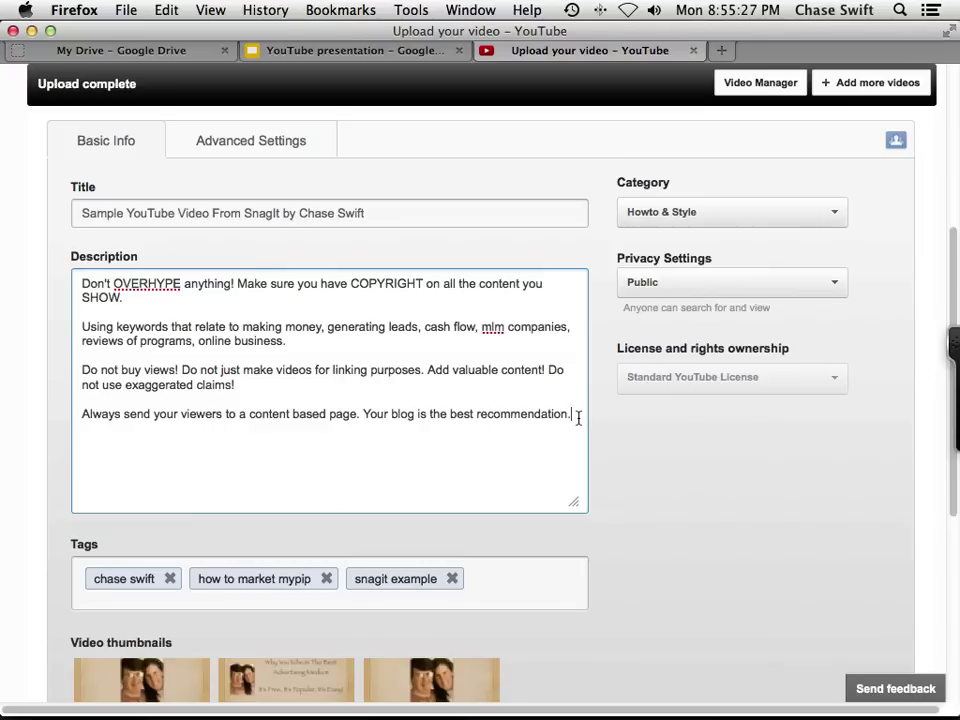
key("Return")
key("BackSpace")
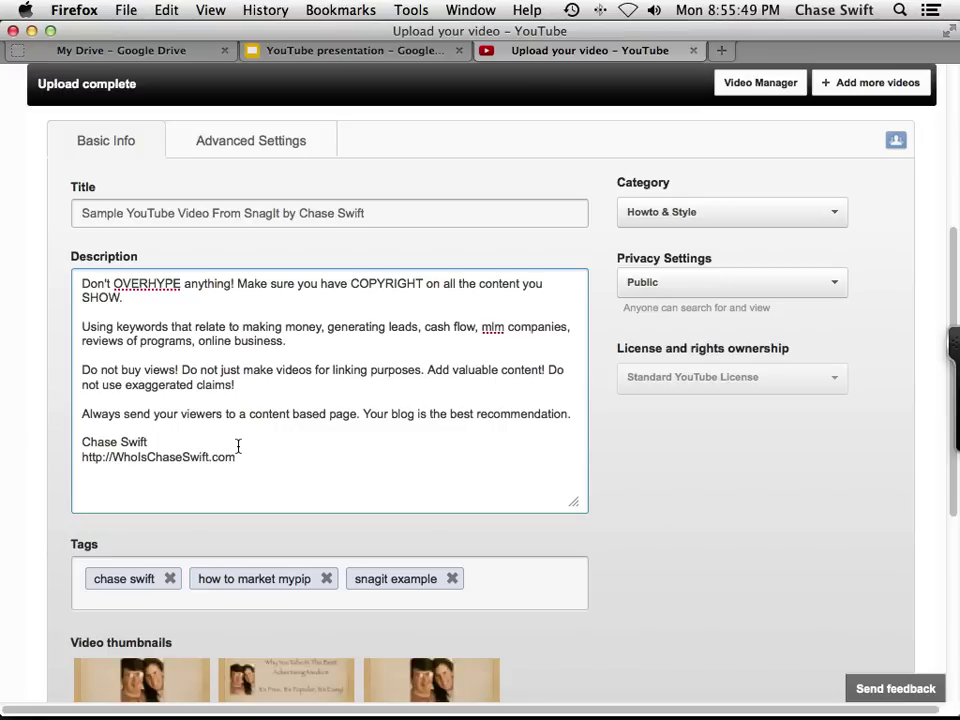
Copy the website address from the end of the description, paste it before the opening sentence and select that first paragraph
left_click_drag(248, 456, 73, 456)
key("super+c")
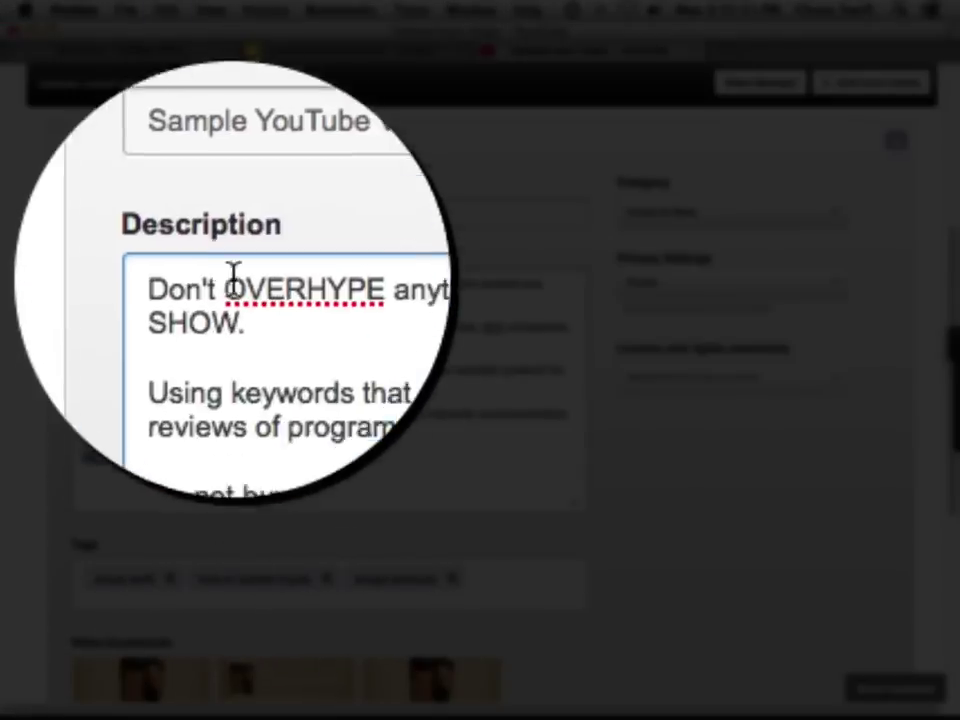
left_click(216, 276)
key("super+v")
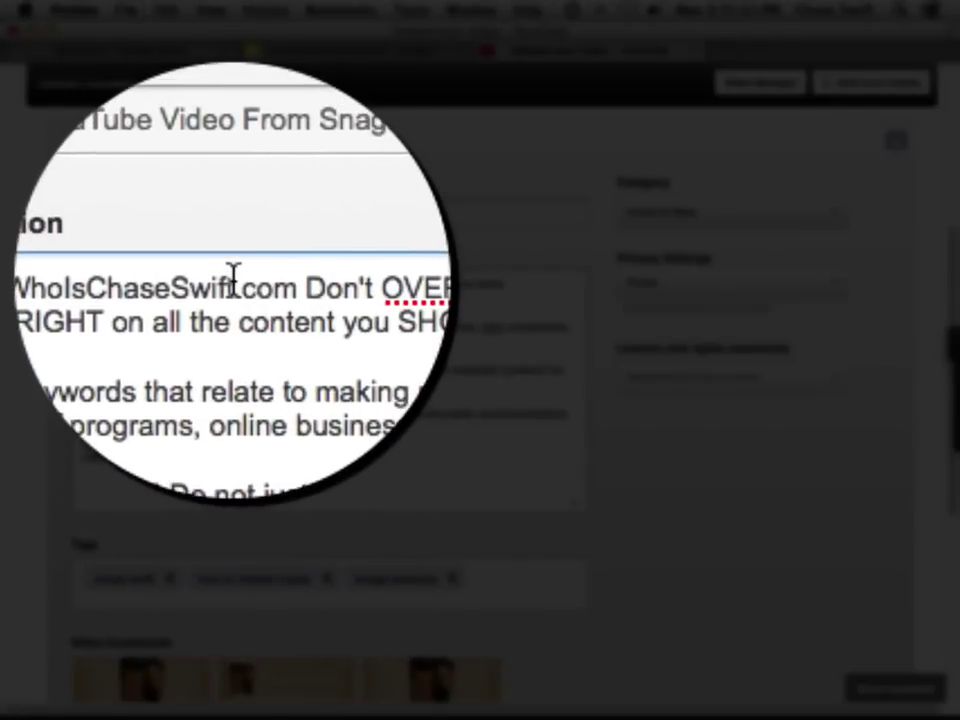
left_click_drag(326, 305, 206, 281)
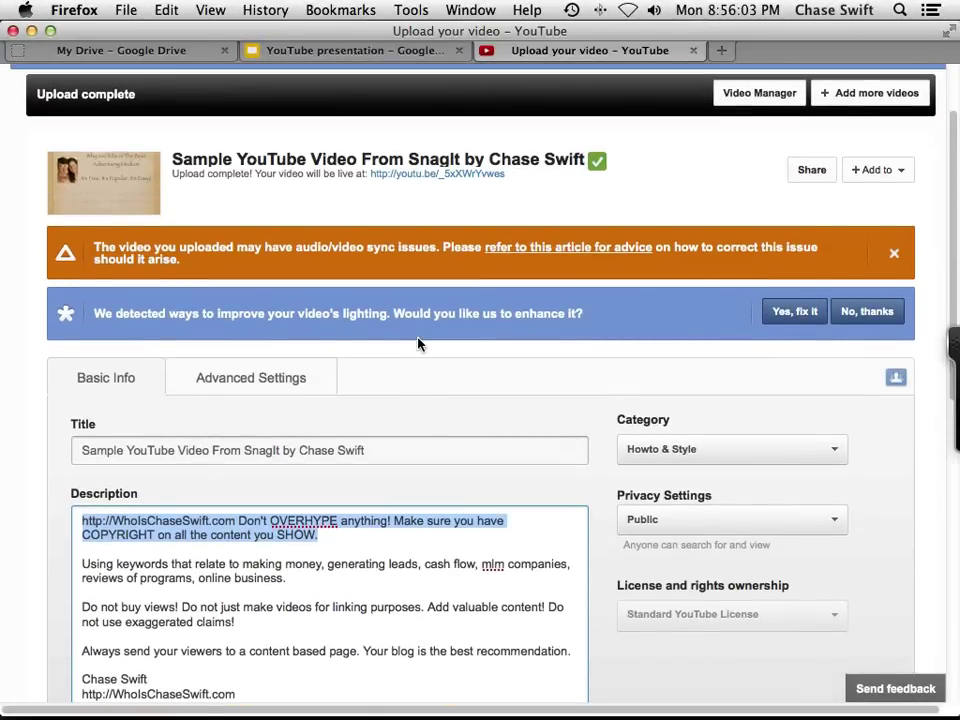
Set the recording date to today, November 5, 2012, in the video's advanced settings
scroll(400, 335, "up", 3)
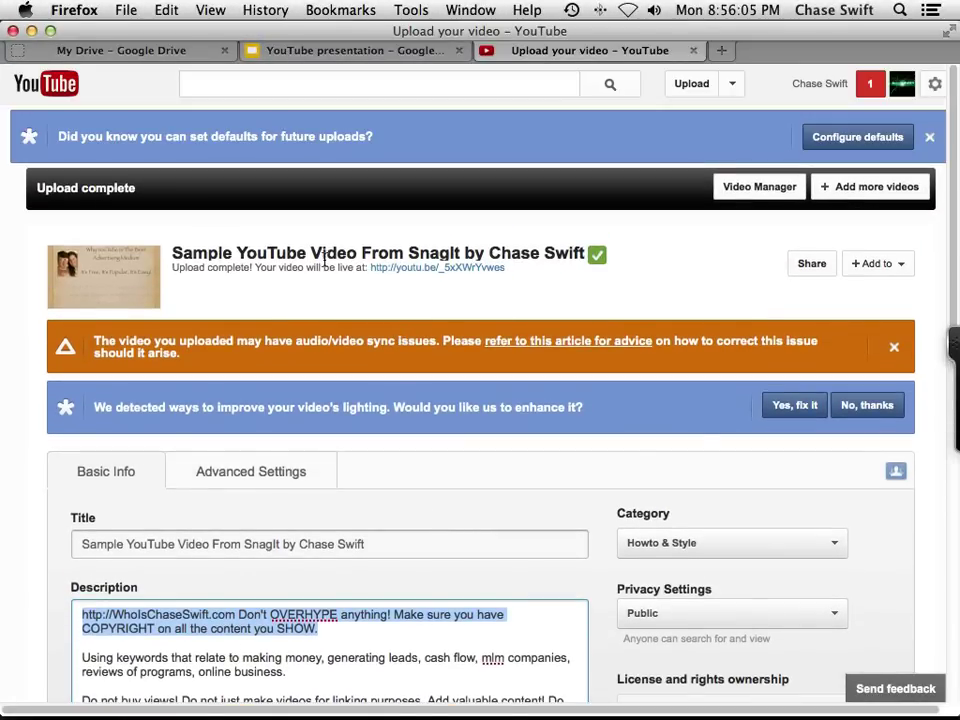
scroll(525, 368, "down", 6)
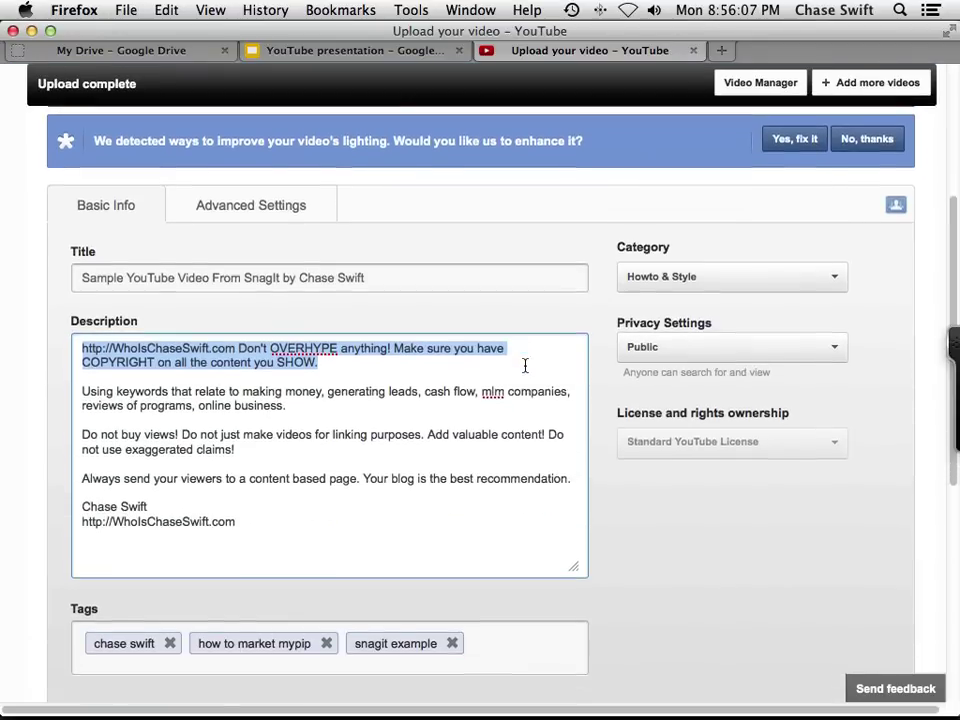
scroll(525, 365, "up", 2)
scroll(500, 350, "up", 2)
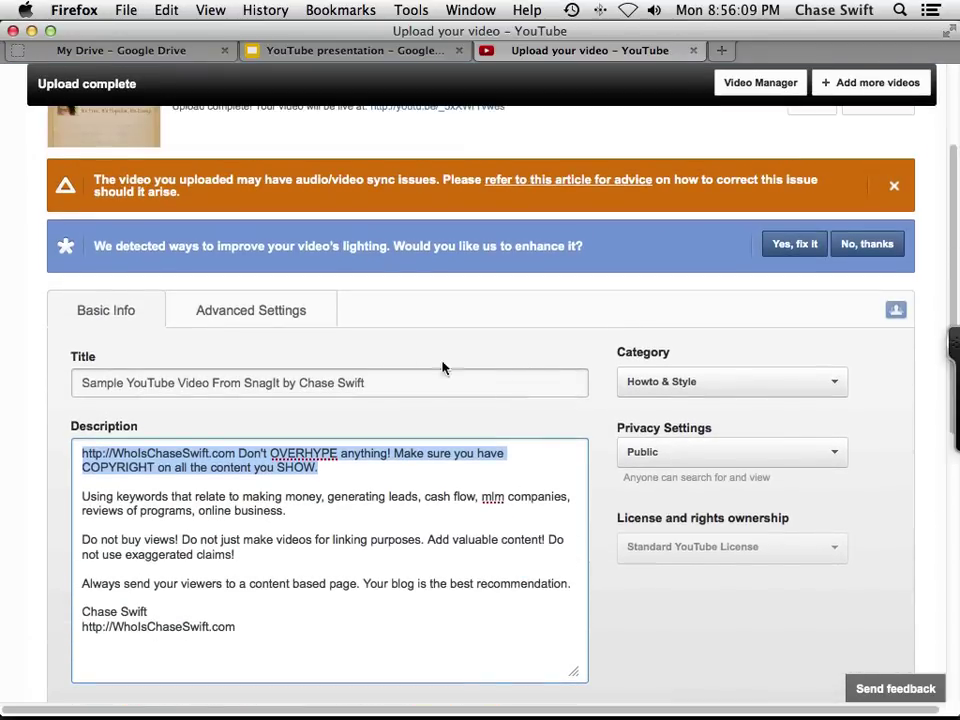
left_click(243, 315)
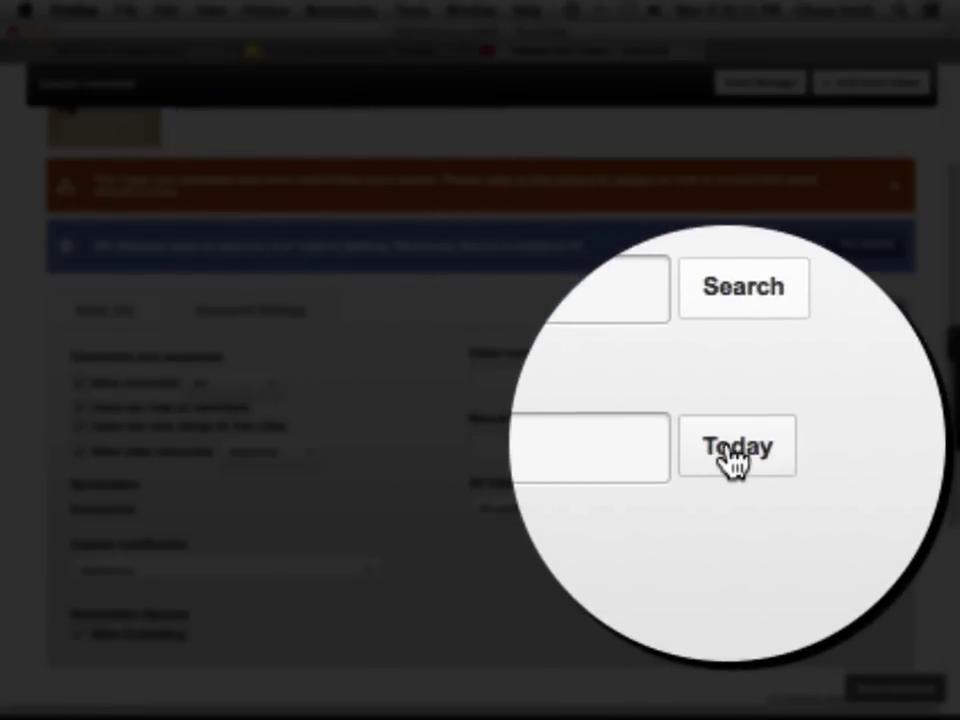
left_click(735, 460)
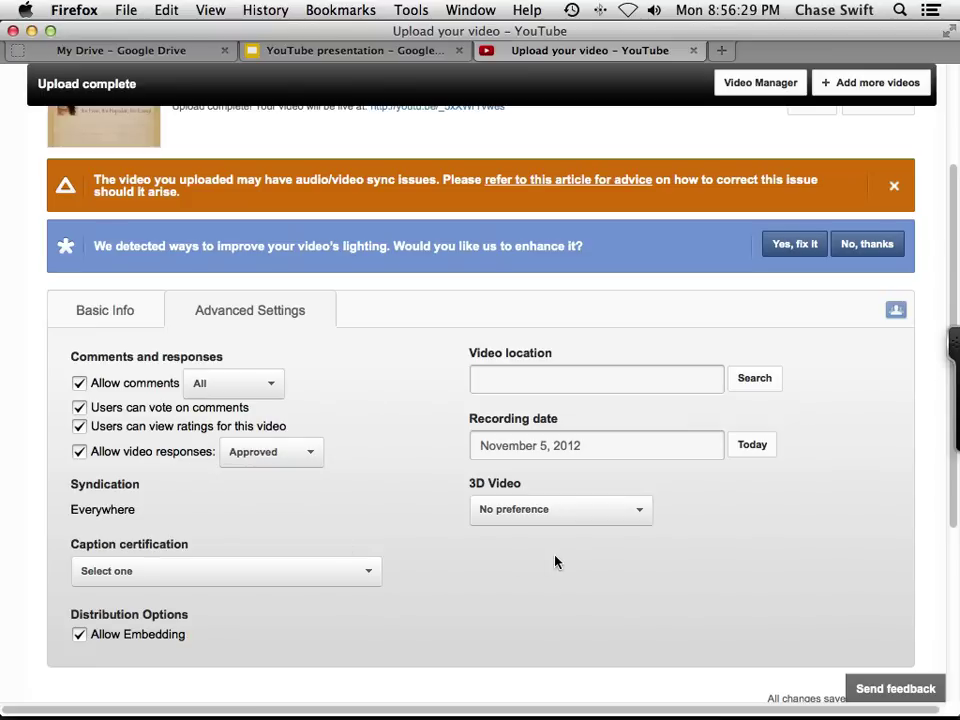
Return to the video's basic information and set the first suggested image as its thumbnail
left_click(111, 313)
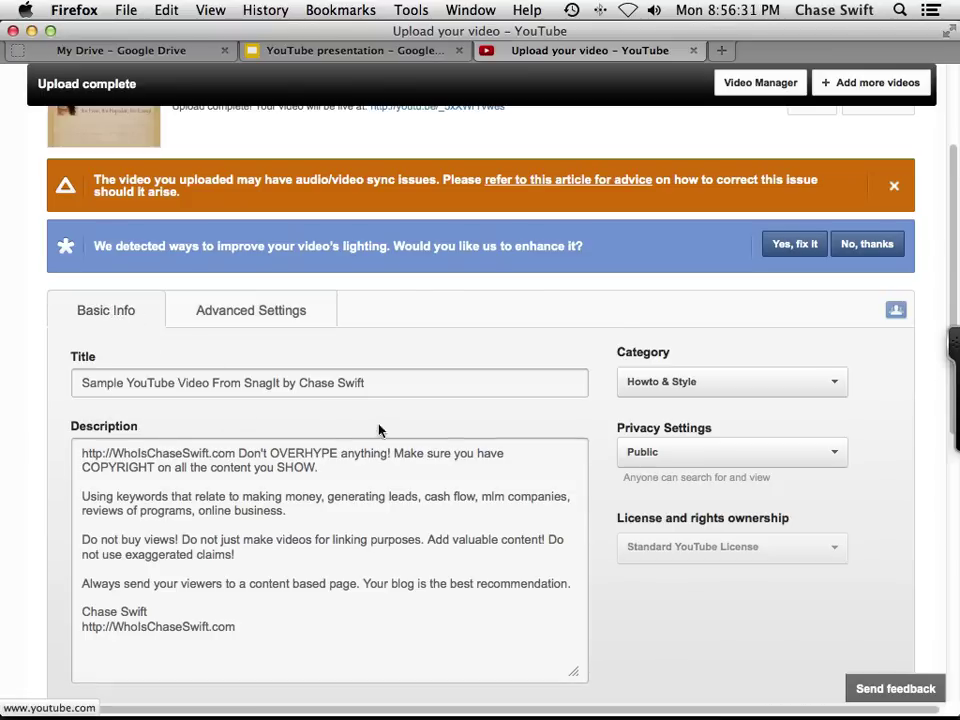
scroll(439, 452, "down", 5)
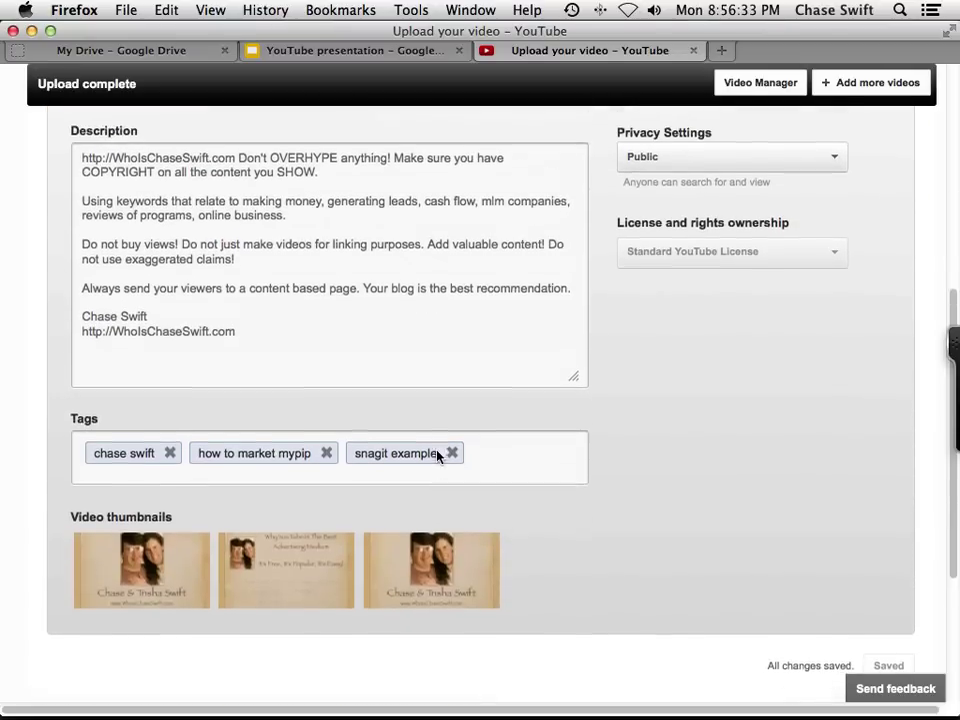
scroll(437, 452, "up", 3)
scroll(437, 452, "down", 3)
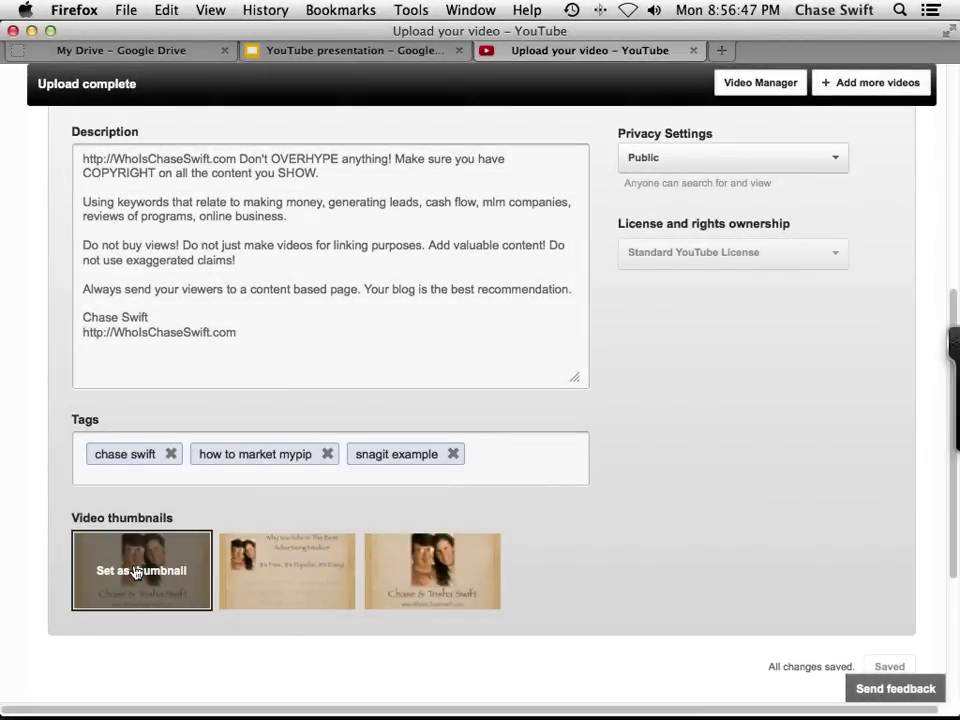
left_click(137, 572)
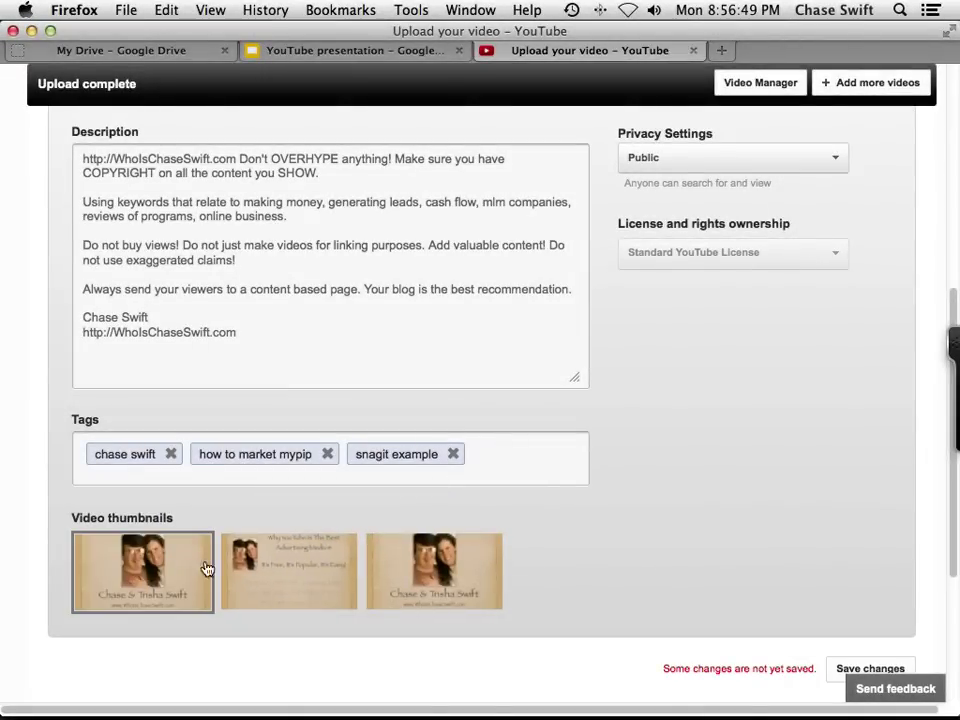
Check the video's new thumbnail and decline the offer to enhance its lighting
scroll(679, 568, "up", 5)
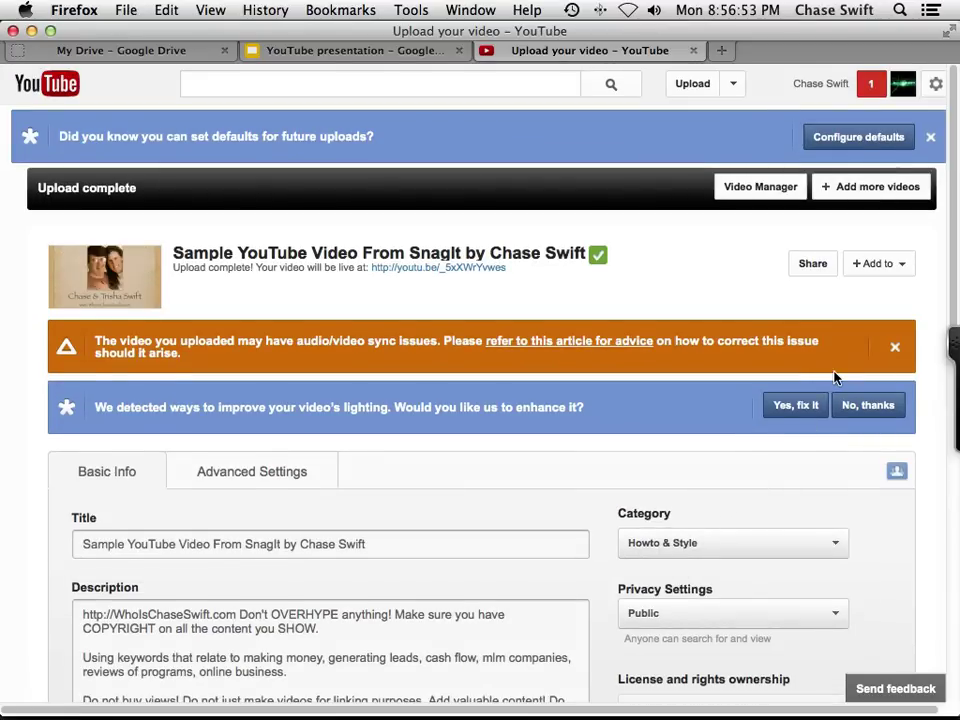
scroll(836, 375, "down", 3)
scroll(190, 254, "up", 3)
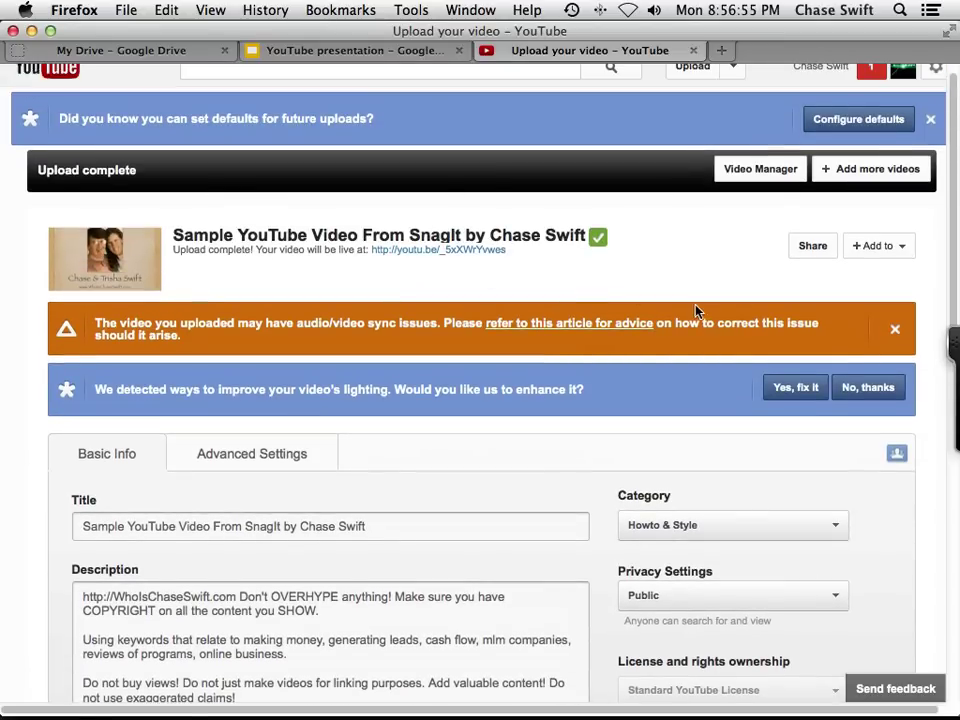
scroll(483, 309, "down", 3)
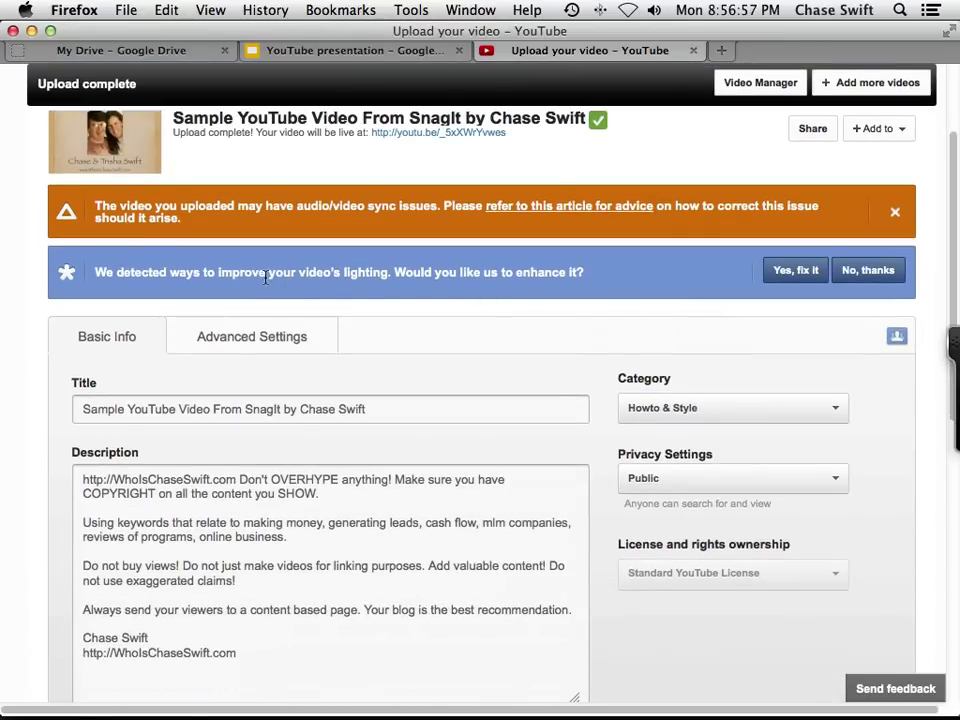
left_click(868, 270)
Open the video's sharing options and select its short link
scroll(858, 311, "up", 3)
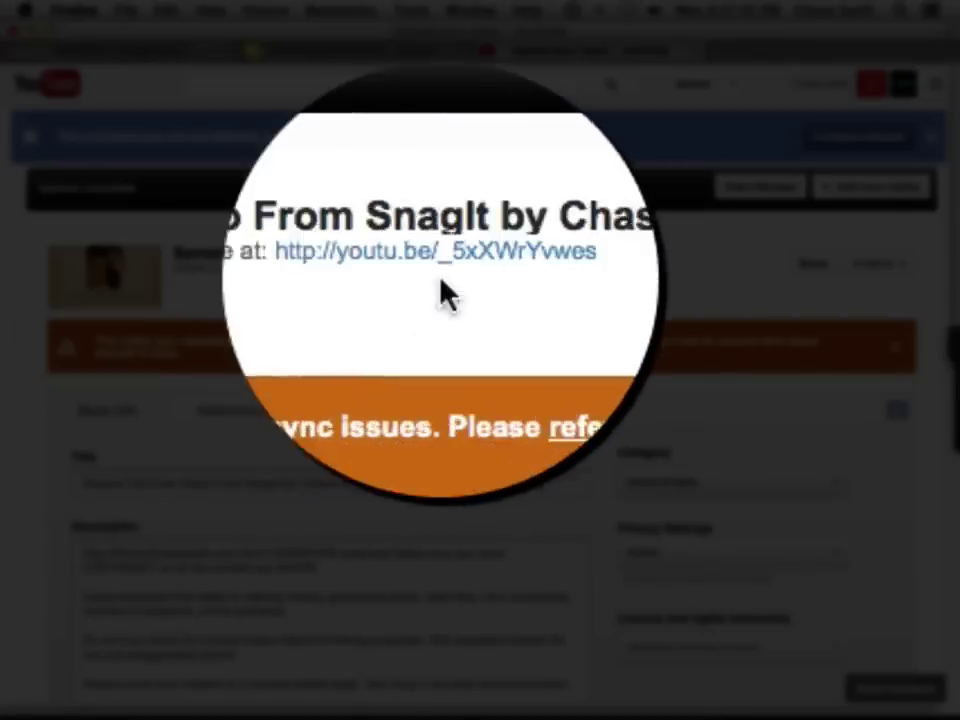
left_click(812, 264)
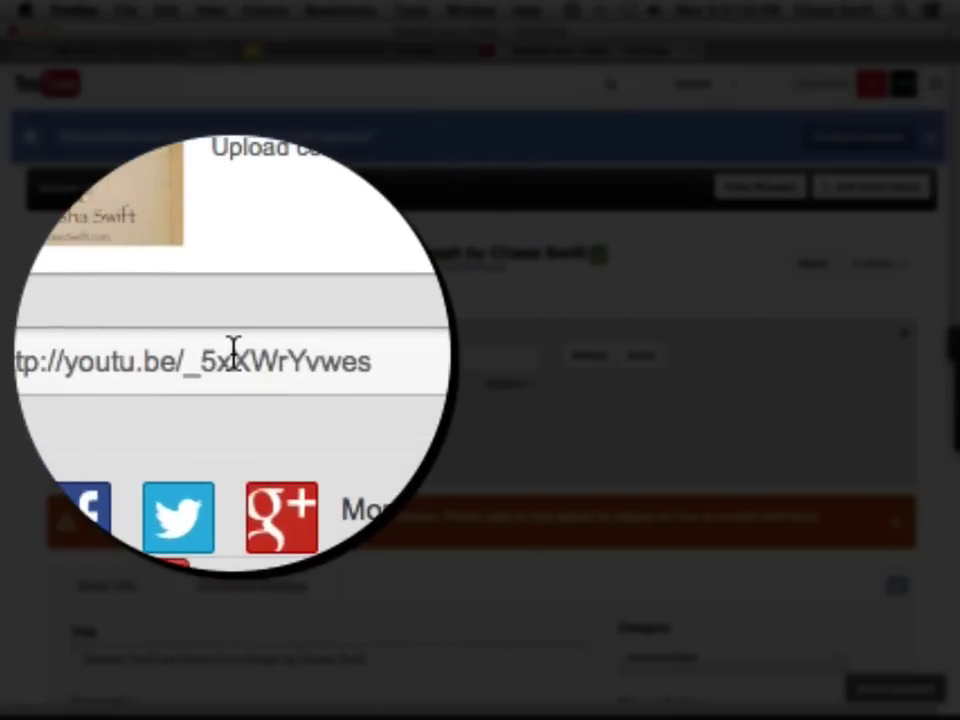
left_click(156, 350)
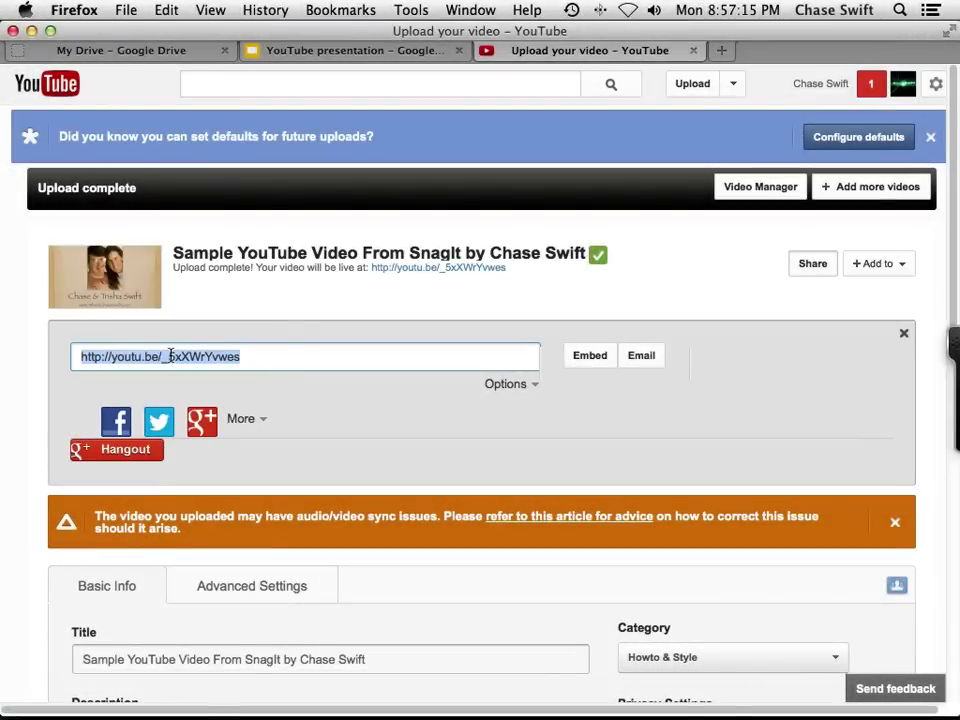
Display the video's embed code and examine the options for copying it, embedding settings and player sizes
left_click(580, 357)
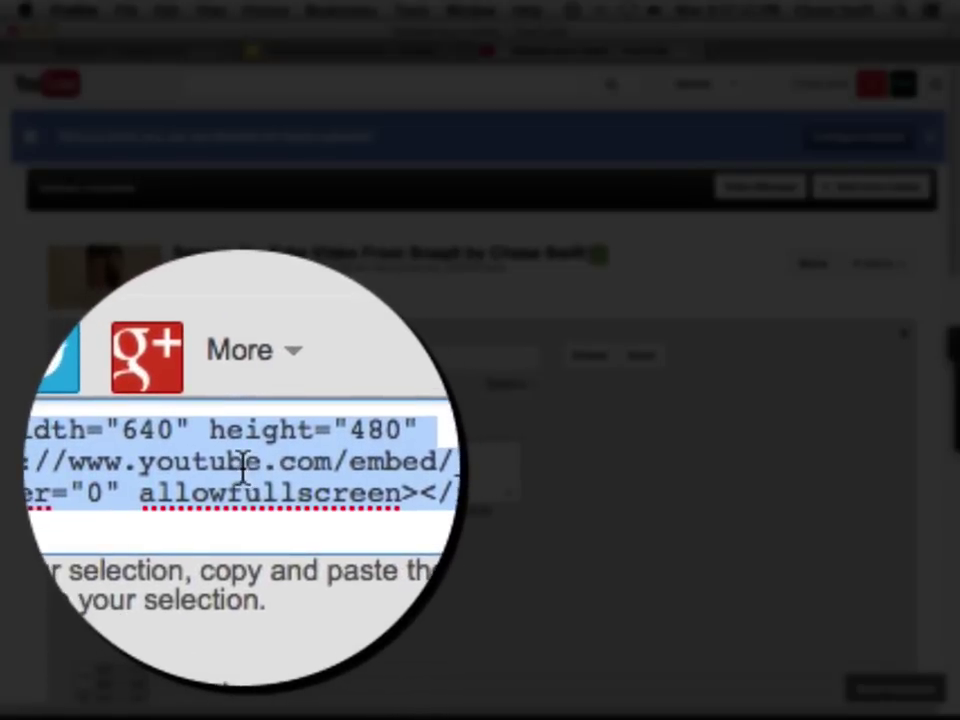
right_click(240, 463)
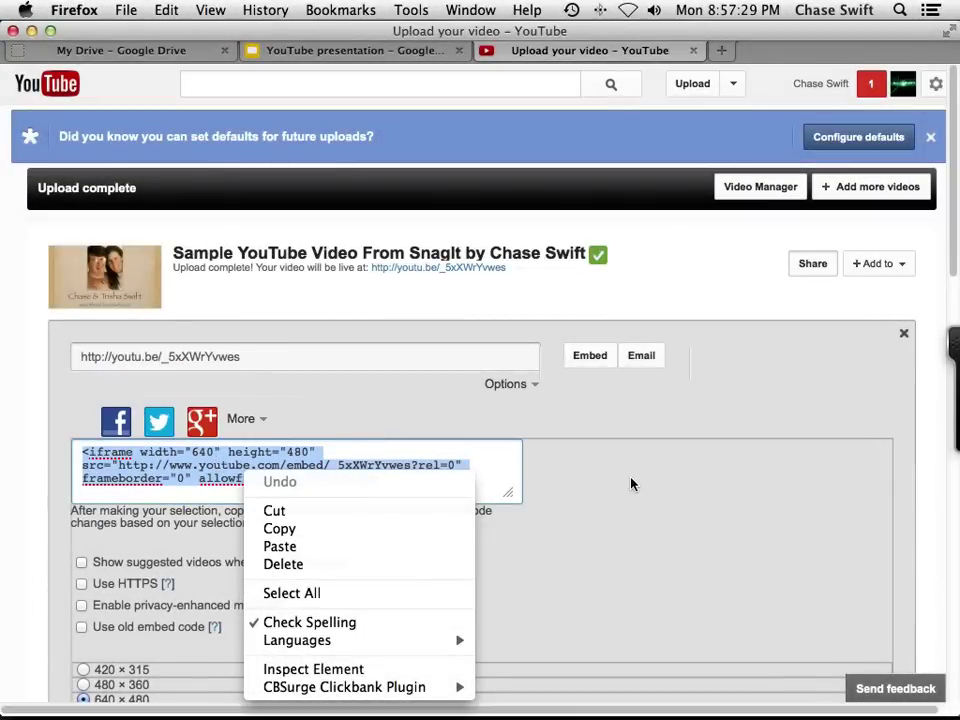
left_click(631, 484)
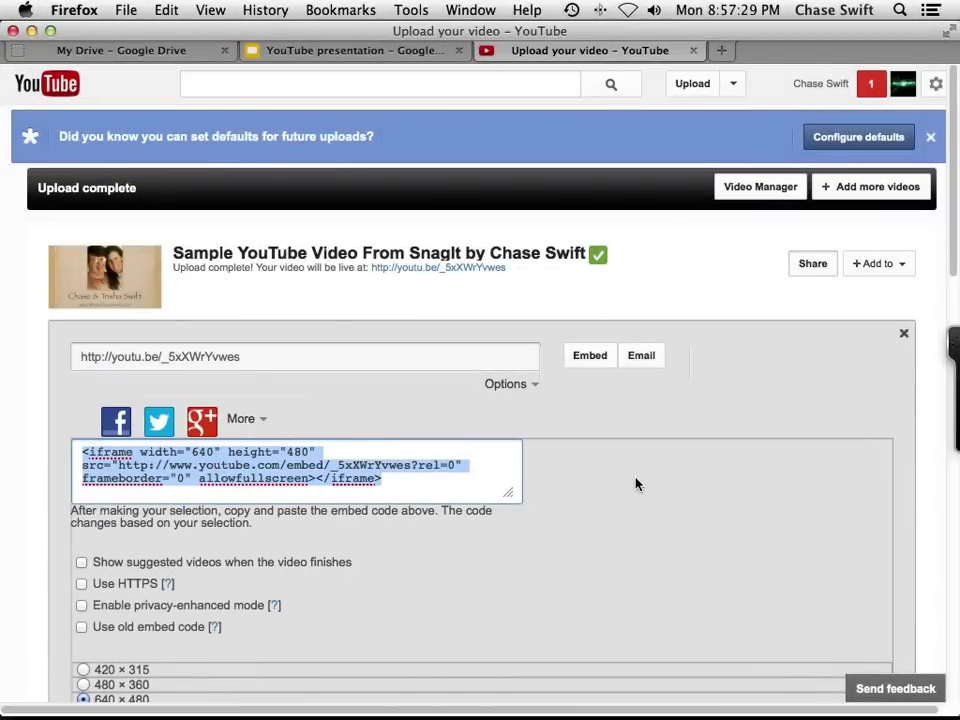
scroll(626, 484, "down", 3)
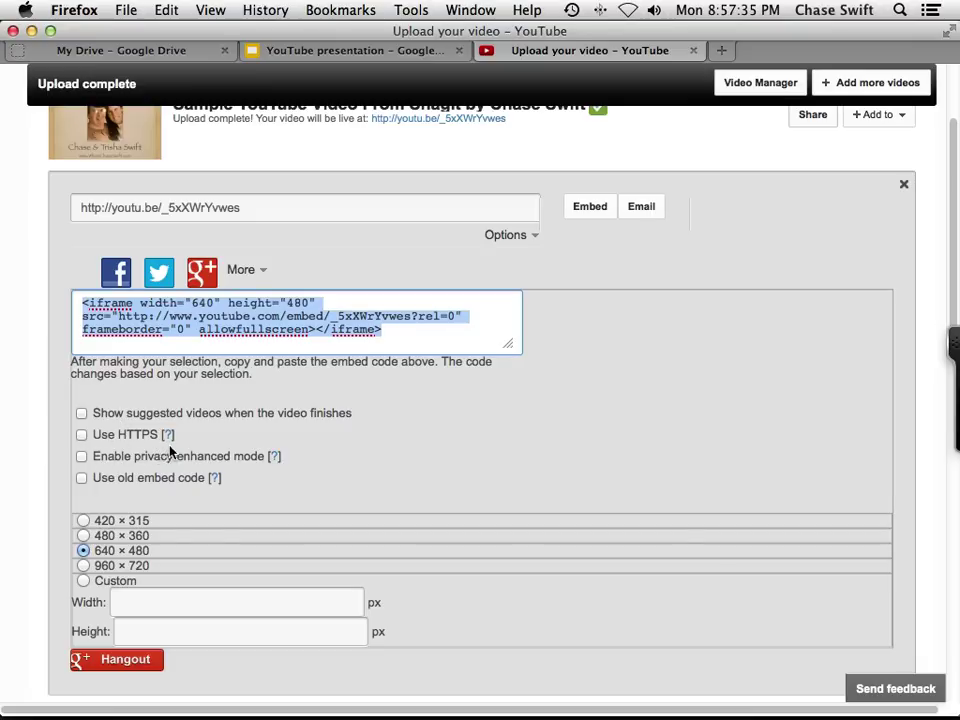
Hide the video's embed code and close its sharing options
scroll(525, 370, "up", 3)
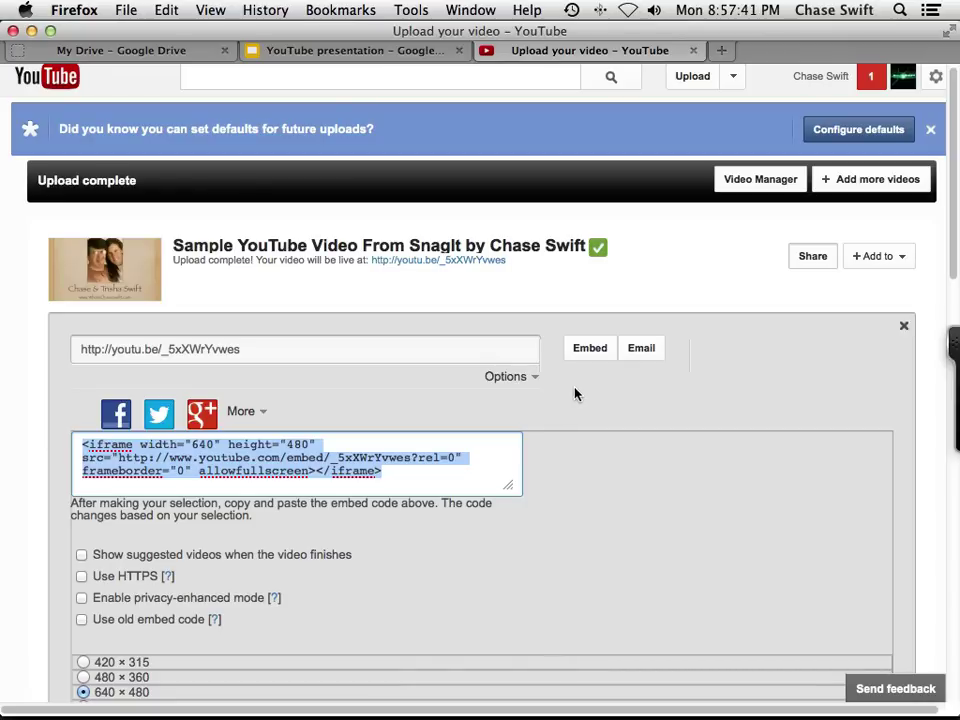
left_click(590, 352)
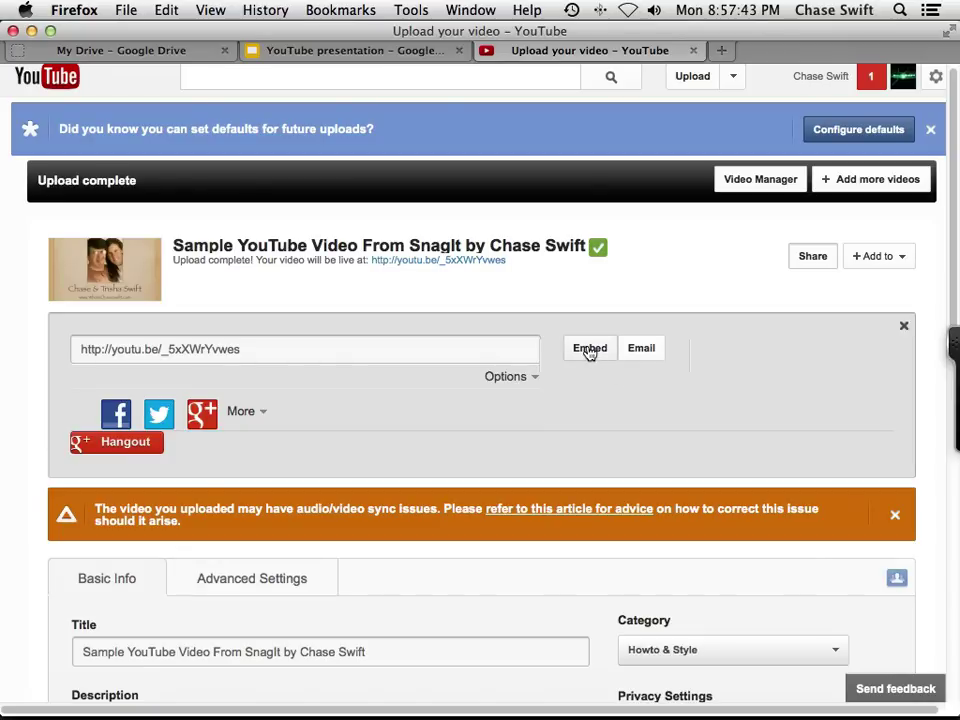
left_click(800, 256)
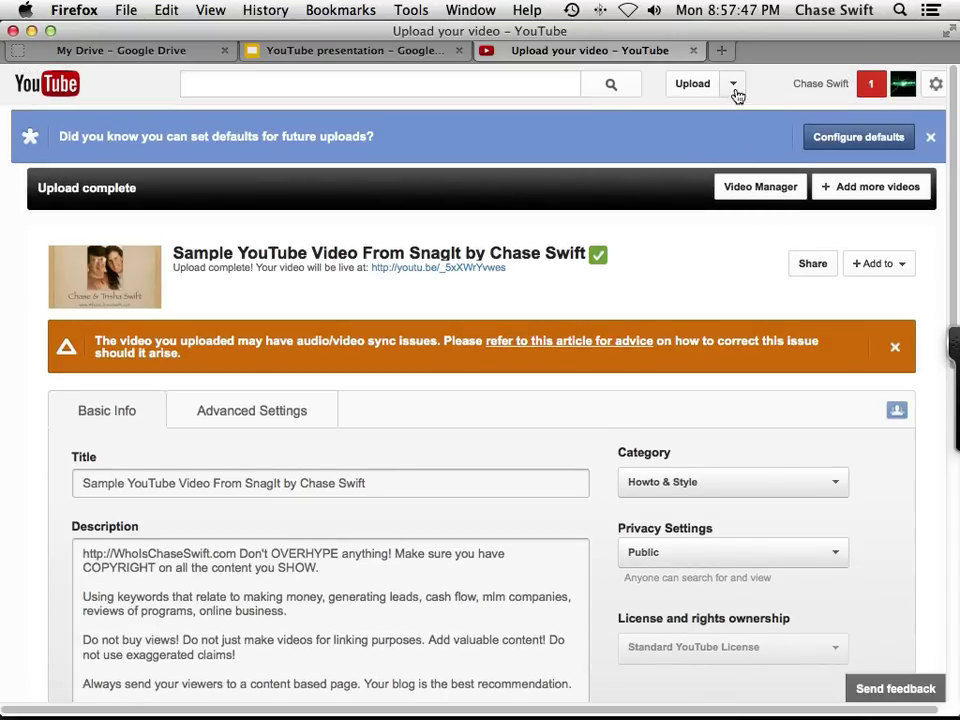
Open the sample SnagIt video's info and settings from the Video Manager uploads list and play the video
left_click(734, 86)
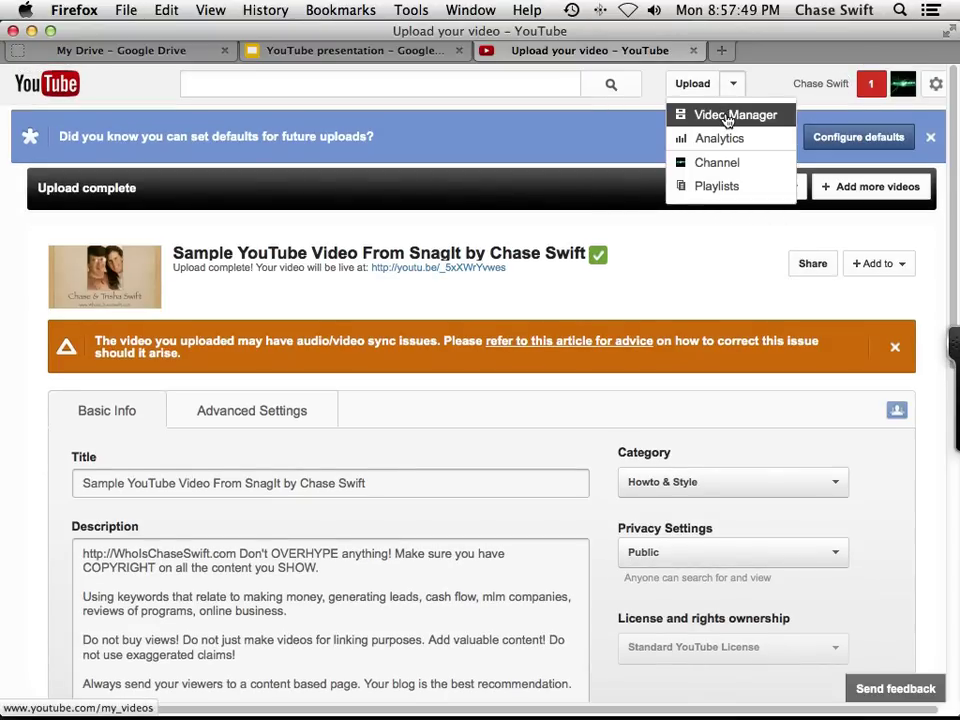
left_click(727, 116)
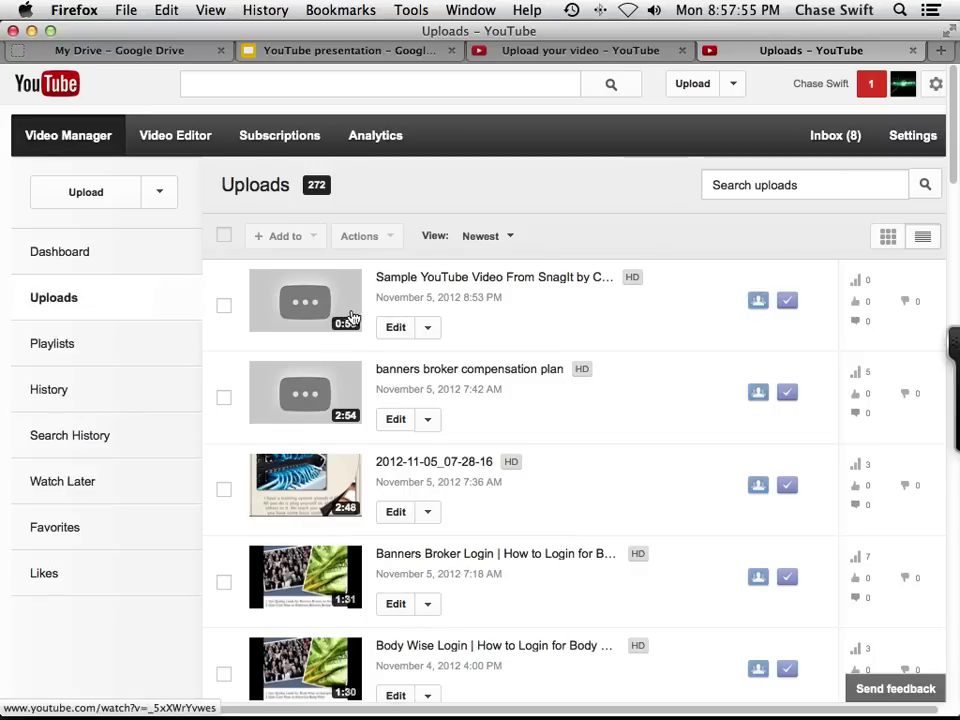
left_click(396, 329)
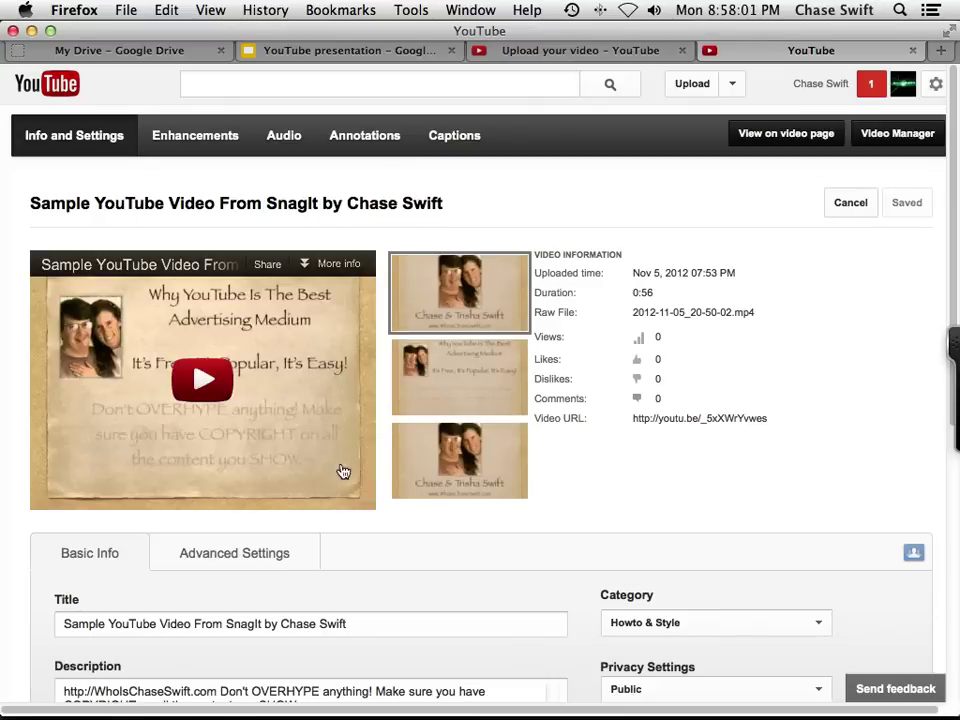
left_click(200, 381)
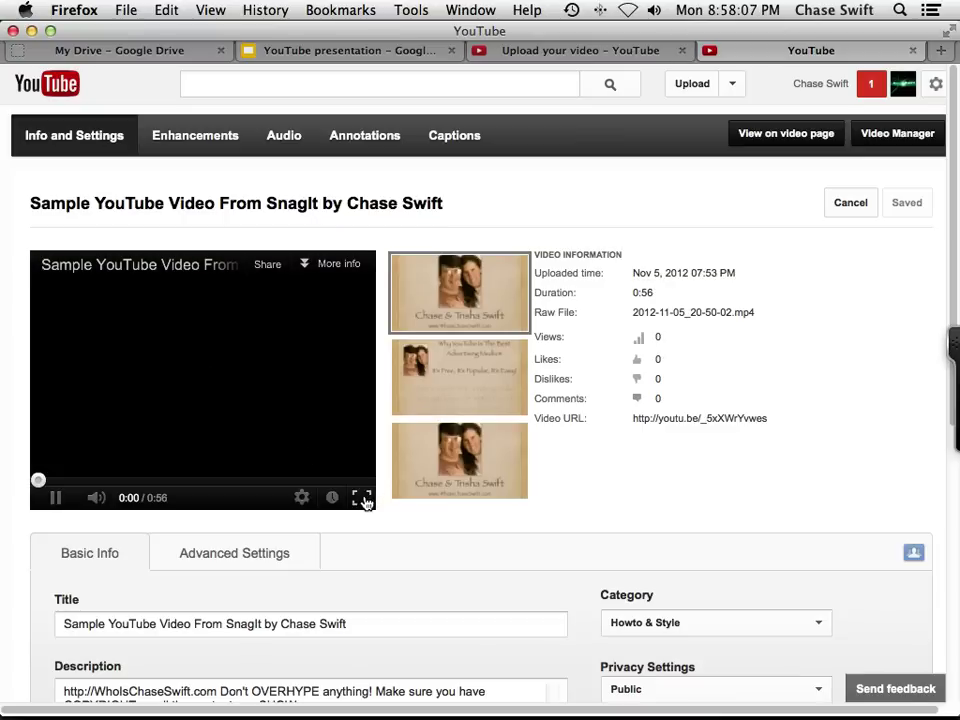
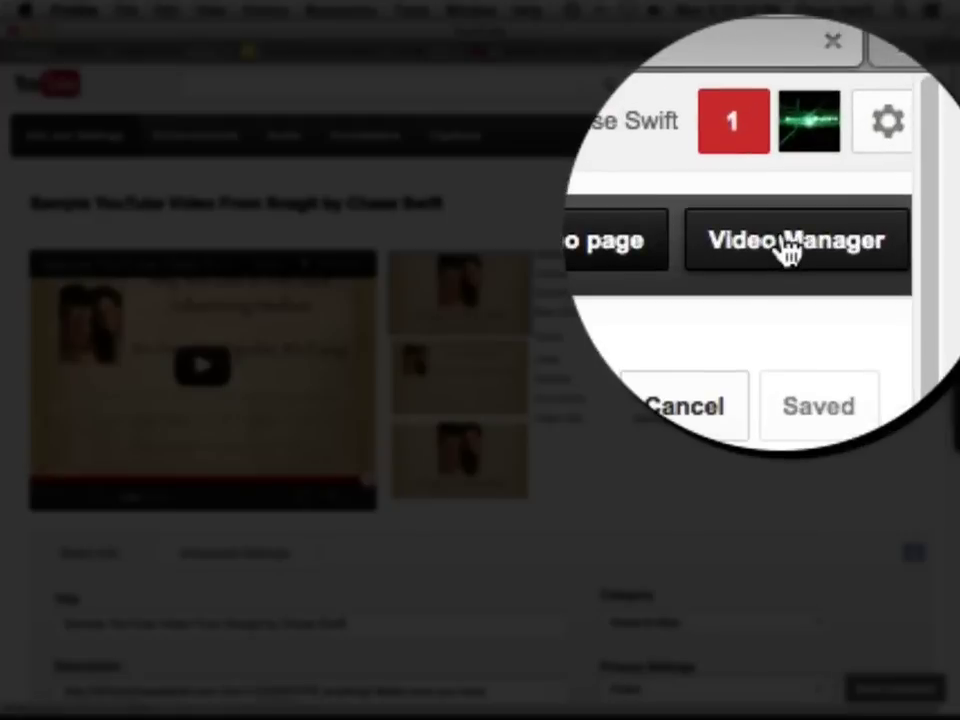
Open the Video Editor from the Video Manager and add the sample YouTube video clip to the timeline
left_click(788, 250)
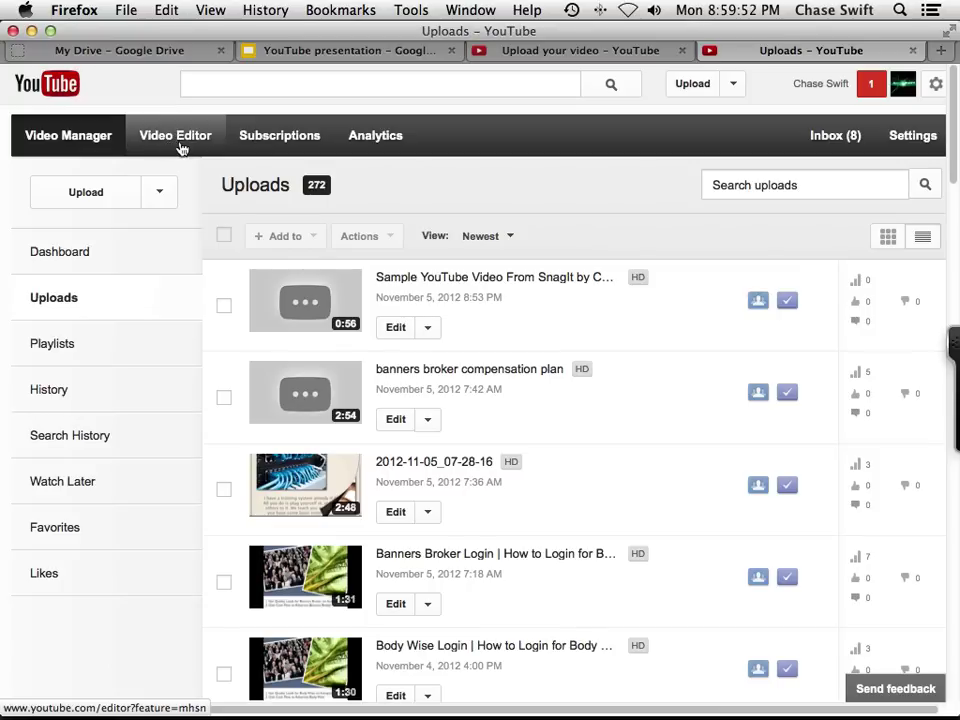
left_click(183, 137)
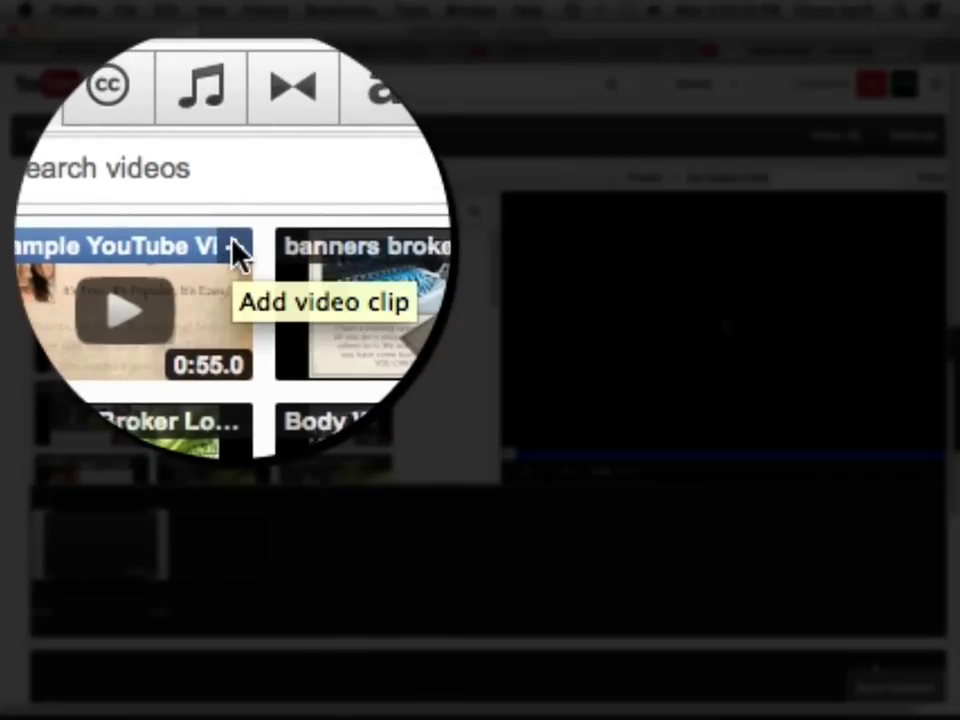
left_click(141, 244)
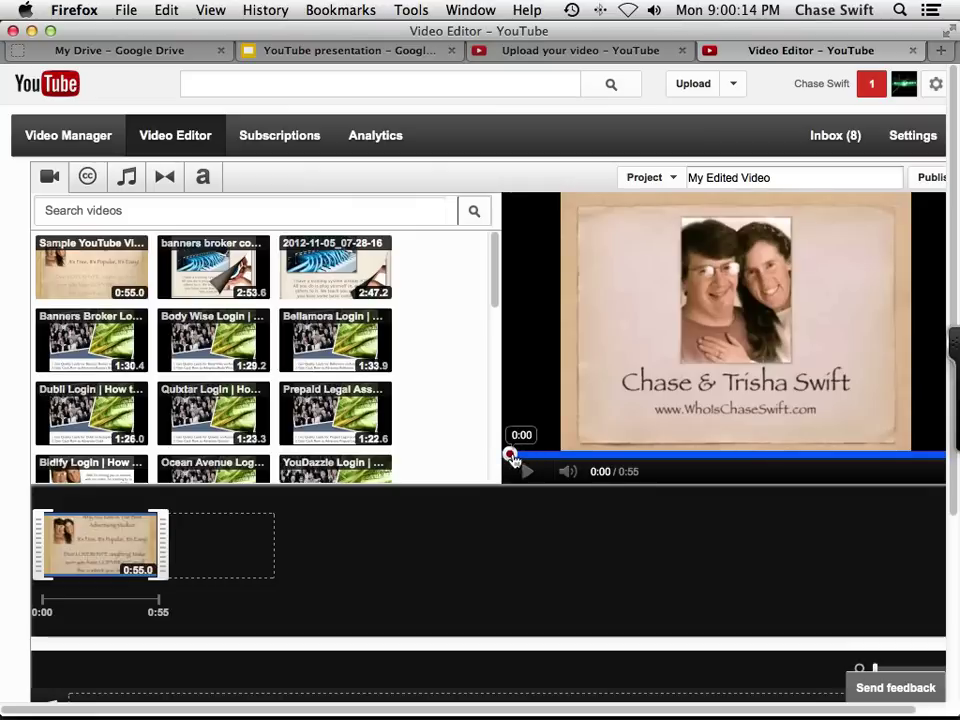
Preview the timeline clip and skip ahead to the last seconds before its end
left_click_drag(511, 458, 932, 460)
left_click_drag(873, 462, 874, 464)
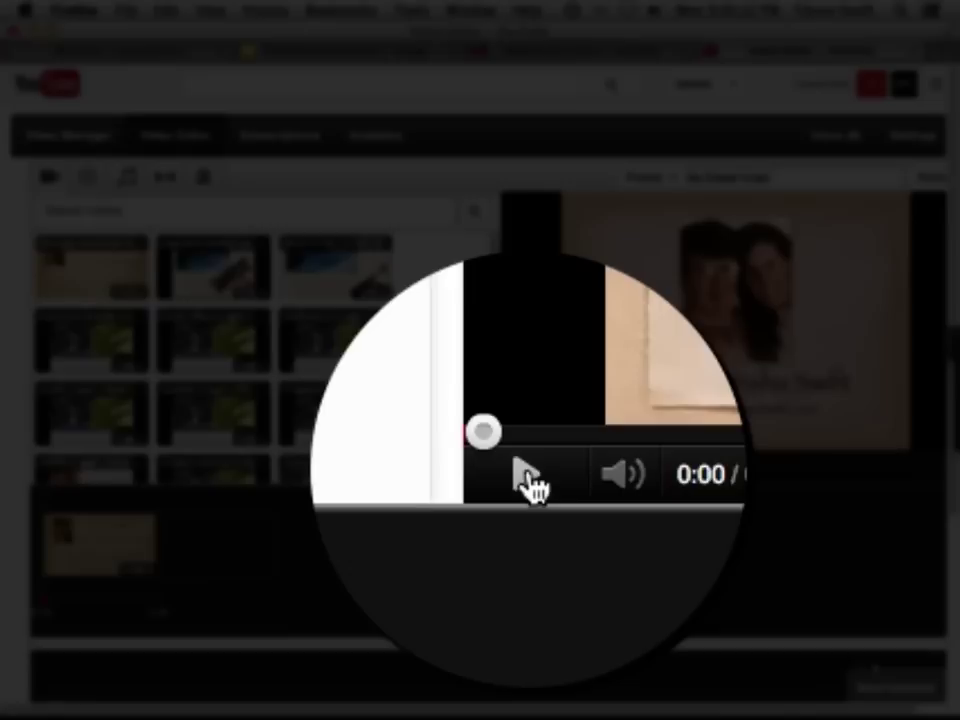
left_click(530, 478)
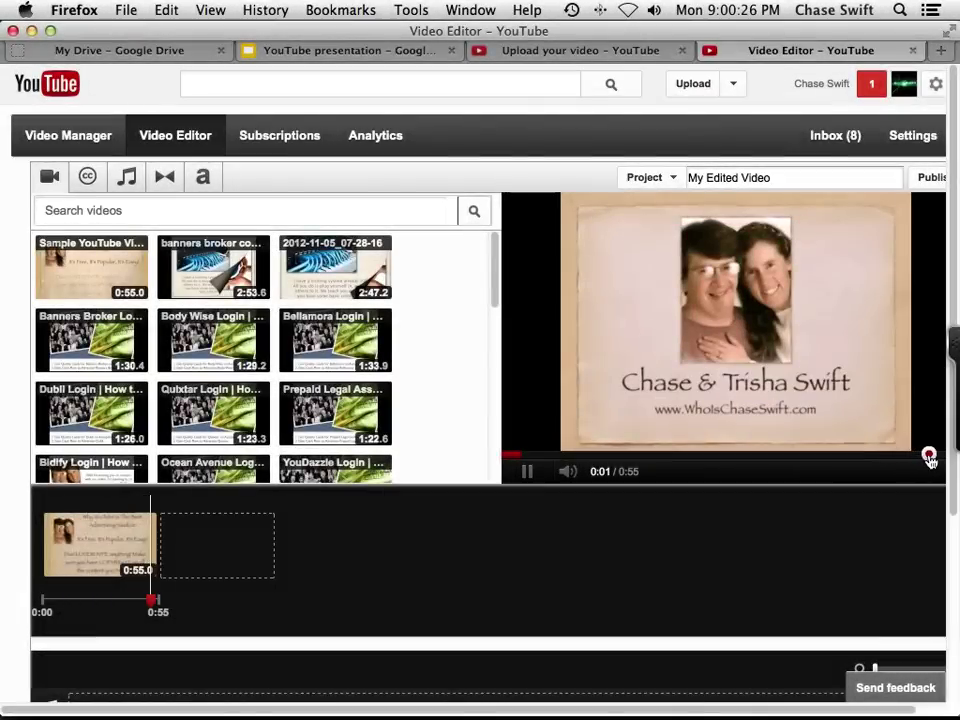
left_click(912, 455)
Select the clip on the timeline and trim its end so that it lasts 54.5 seconds
mouse_move(131, 547)
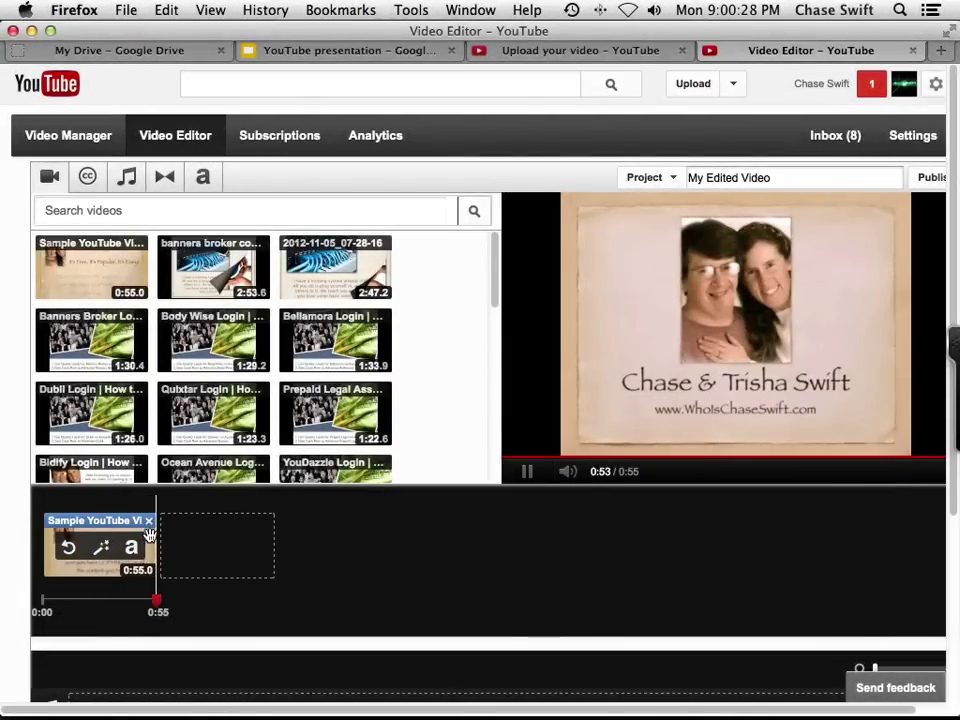
left_click(152, 540)
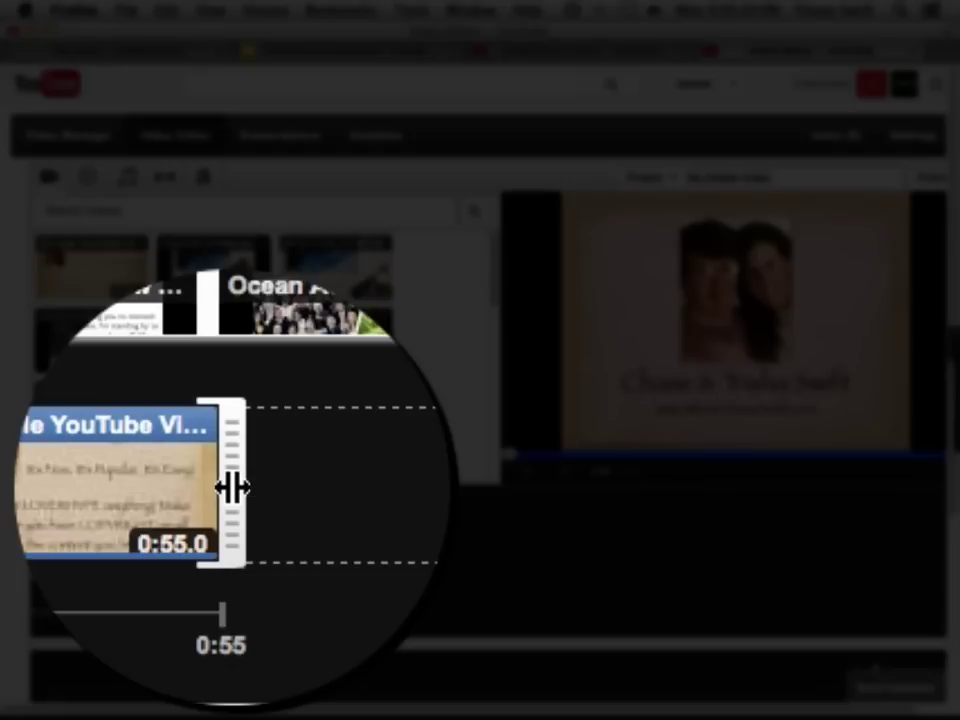
left_click_drag(232, 487, 200, 487)
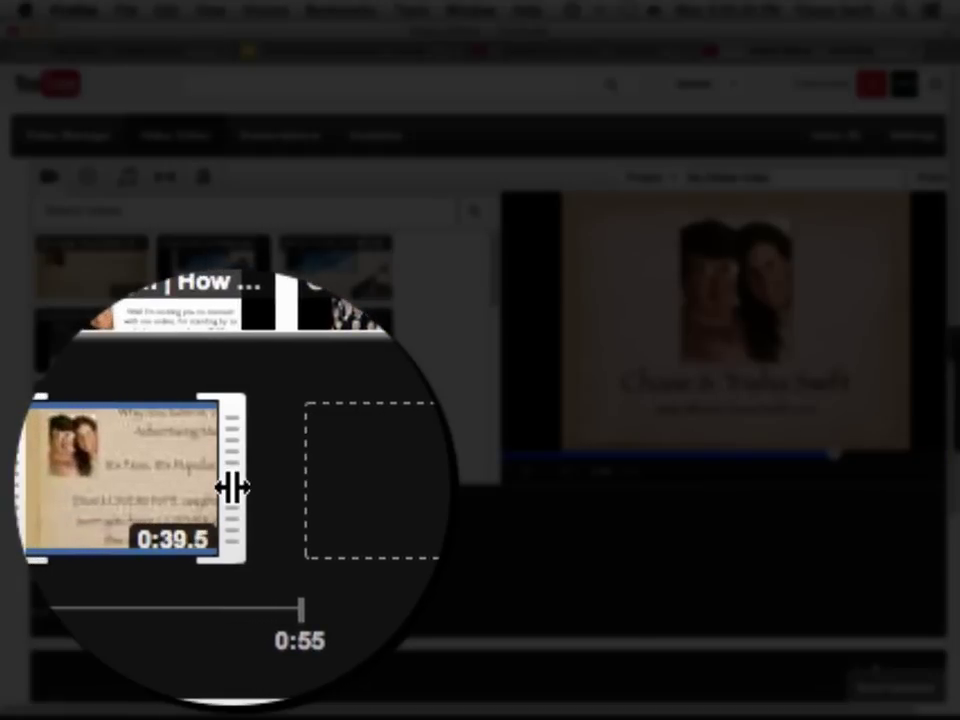
left_click_drag(232, 487, 231, 489)
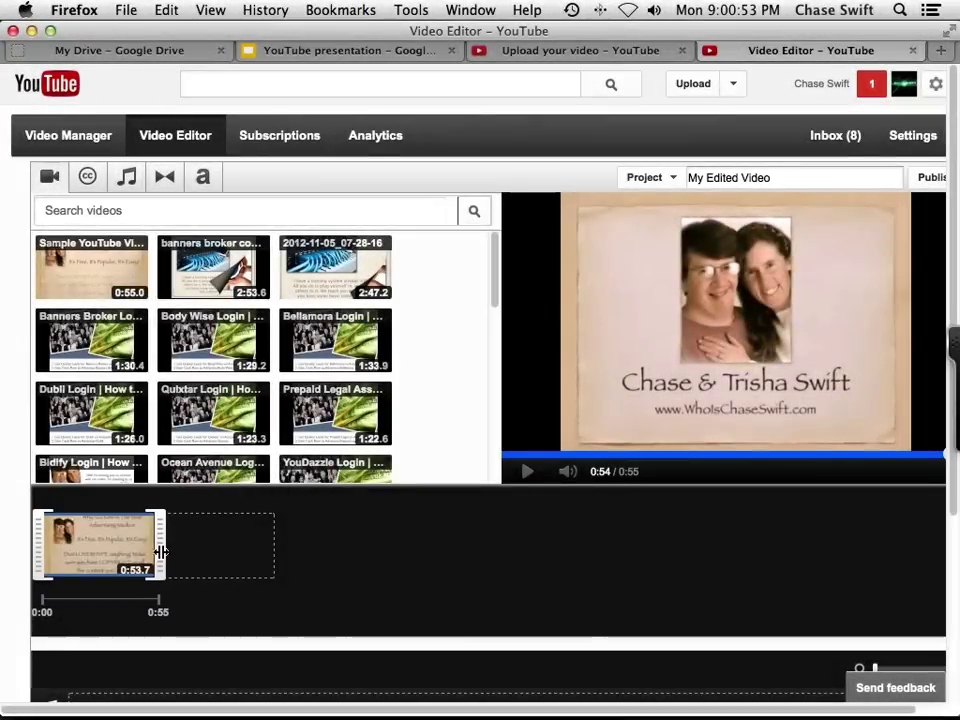
left_click_drag(161, 551, 162, 551)
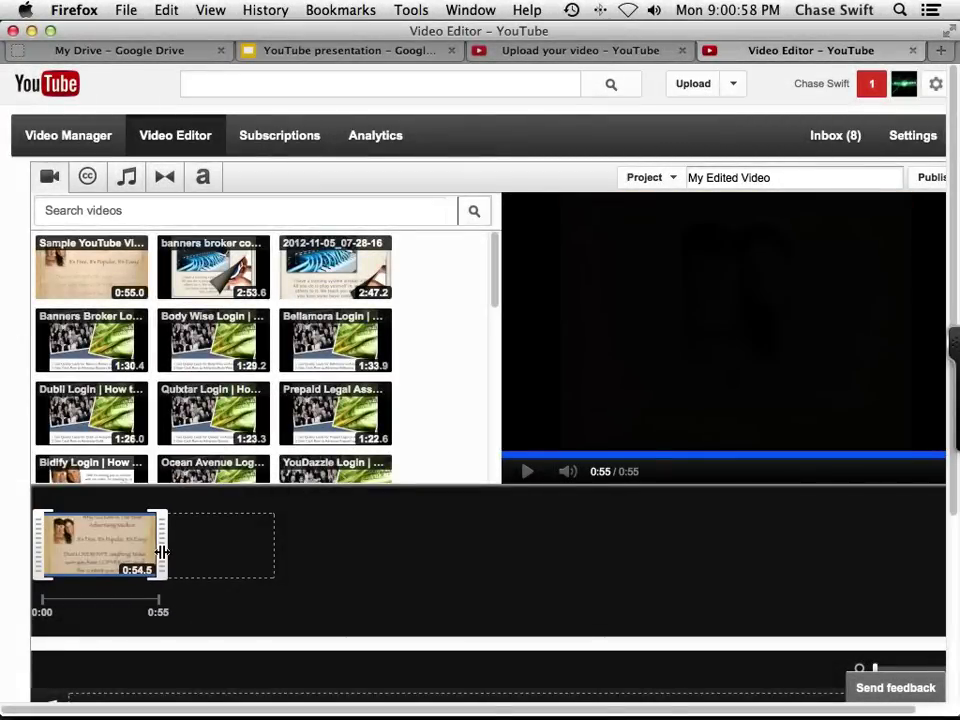
left_click_drag(162, 551, 164, 553)
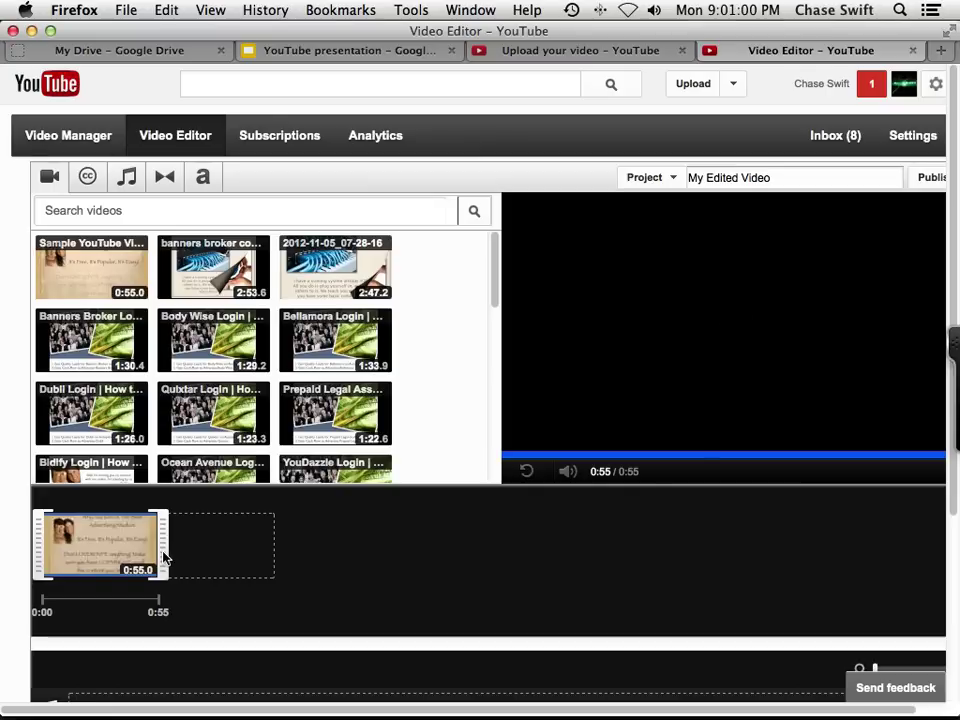
left_click_drag(165, 557, 161, 553)
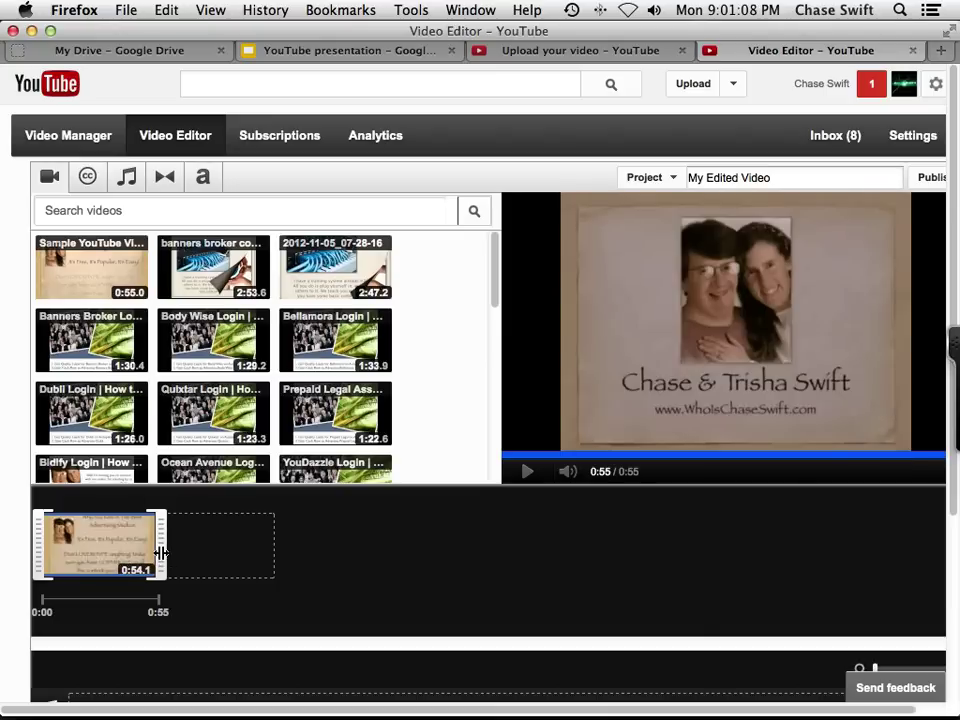
left_click_drag(161, 553, 162, 553)
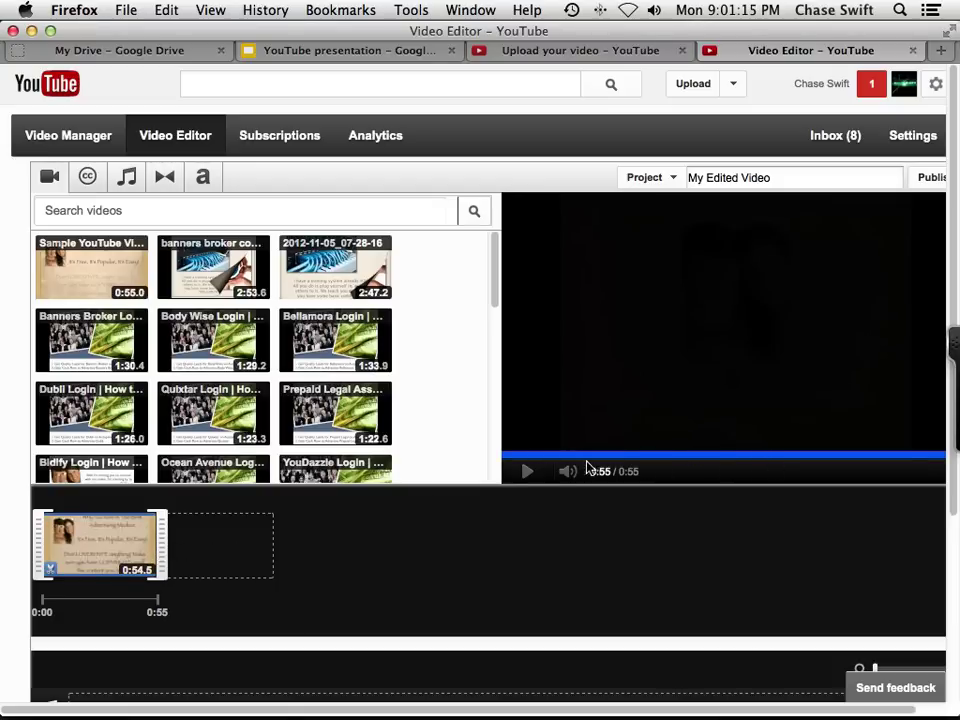
Play the trimmed clip from the start and skip forward to check how it ends
left_click(527, 471)
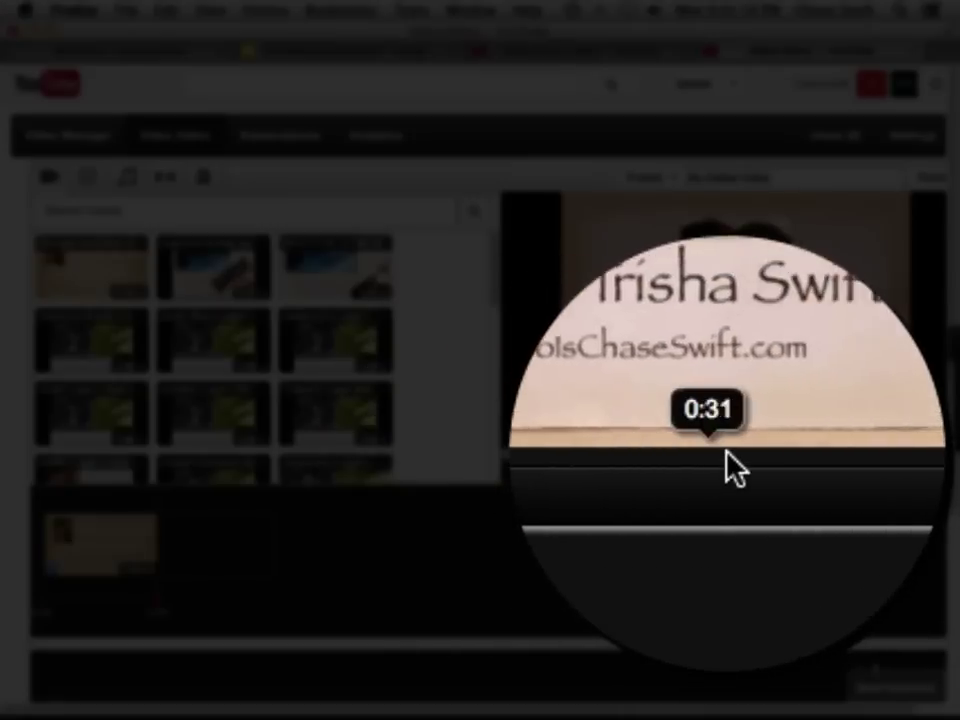
left_click(508, 456)
left_click_drag(512, 462, 816, 466)
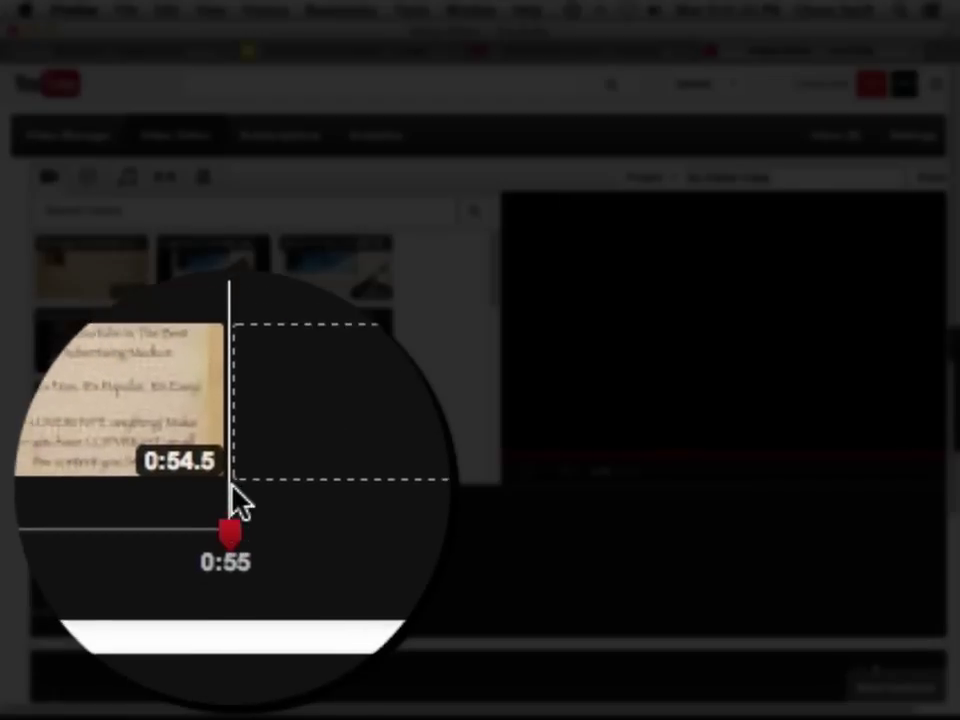
Readjust the clip's end trim to a length of 54.7 seconds and preview its ending
left_click(238, 500)
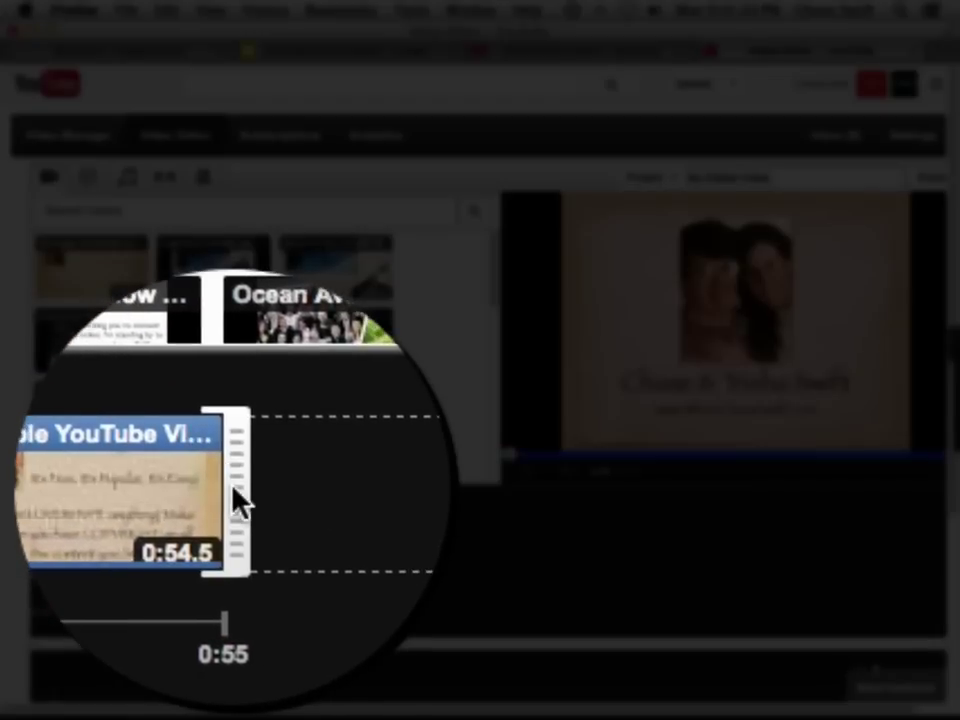
mouse_move(236, 497)
left_mouse_down()
mouse_move(231, 489)
mouse_move(231, 503)
mouse_move(233, 488)
left_mouse_up()
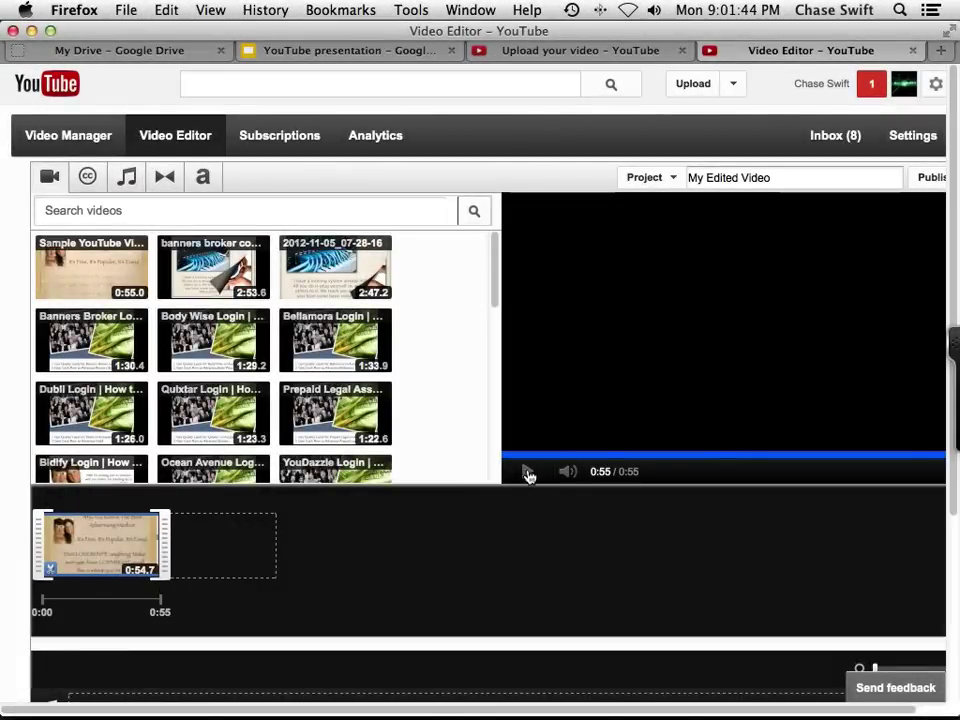
left_click(528, 473)
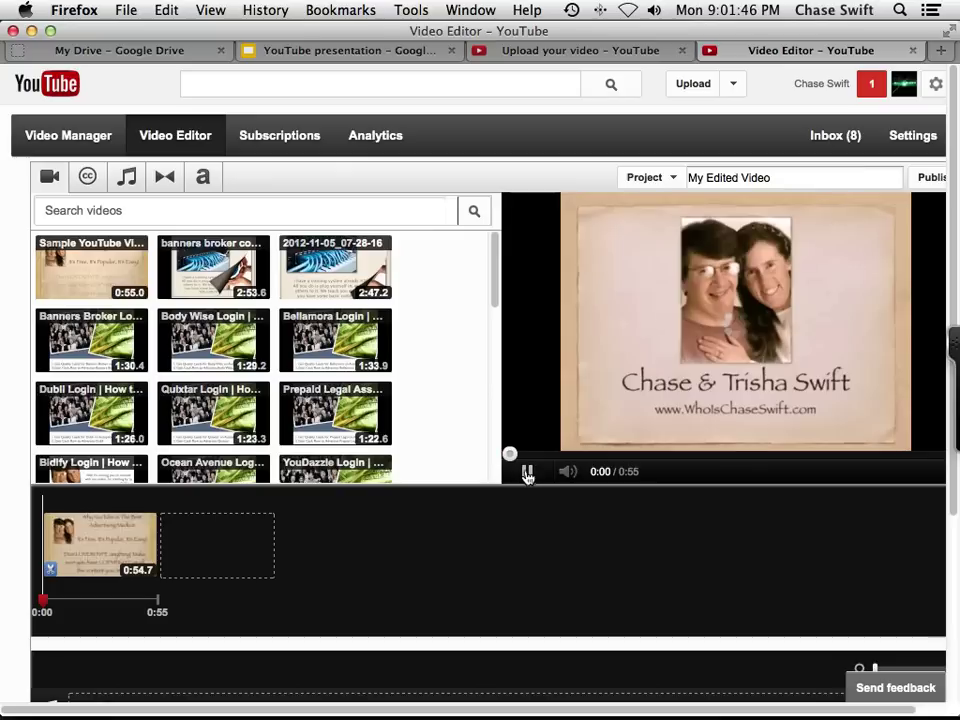
left_click(528, 473)
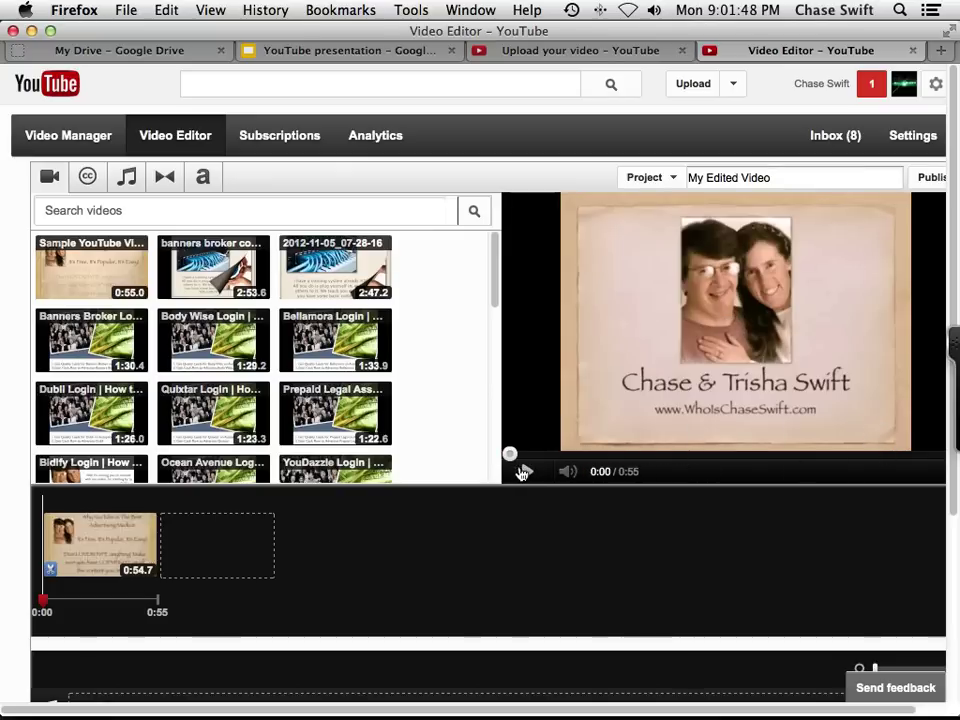
left_click(528, 473)
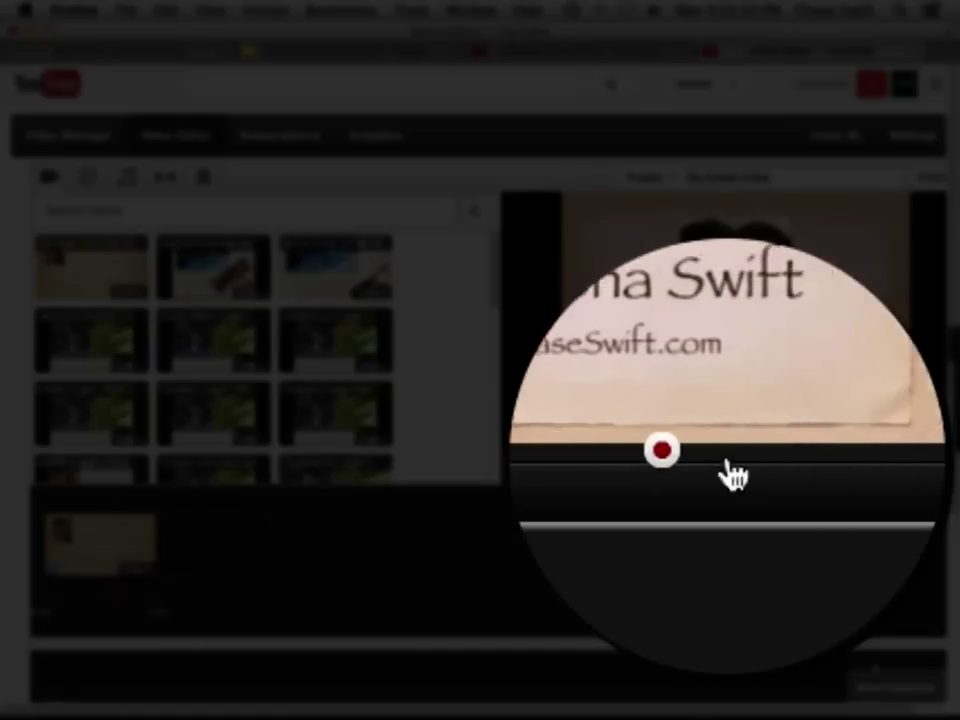
left_click_drag(728, 466, 866, 474)
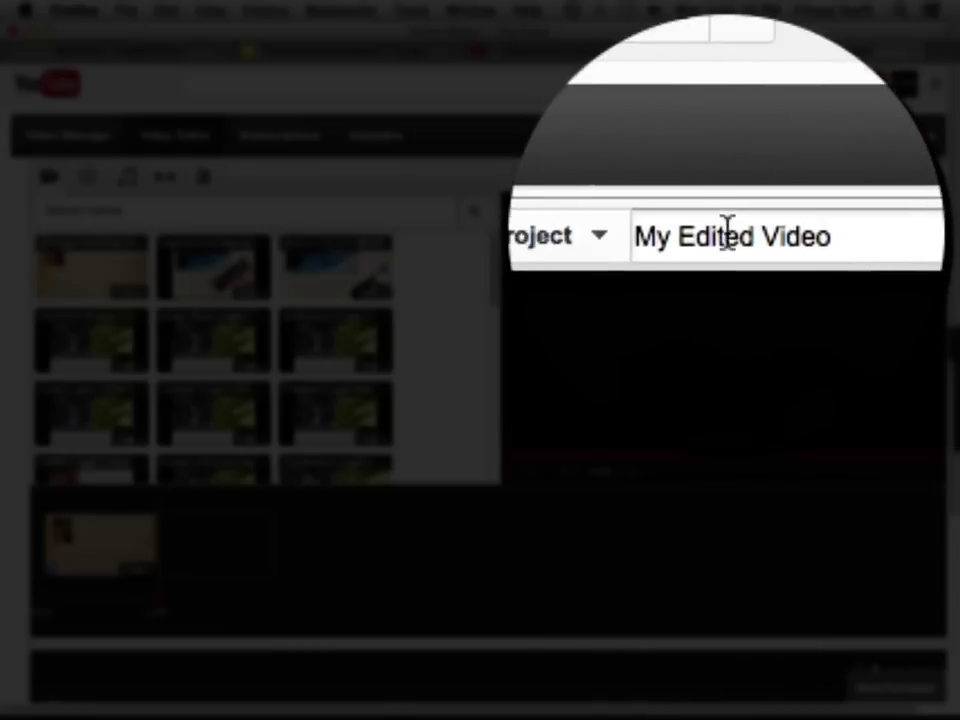
Select the whole project title "My Edited Video" above the preview
triple_click(728, 228)
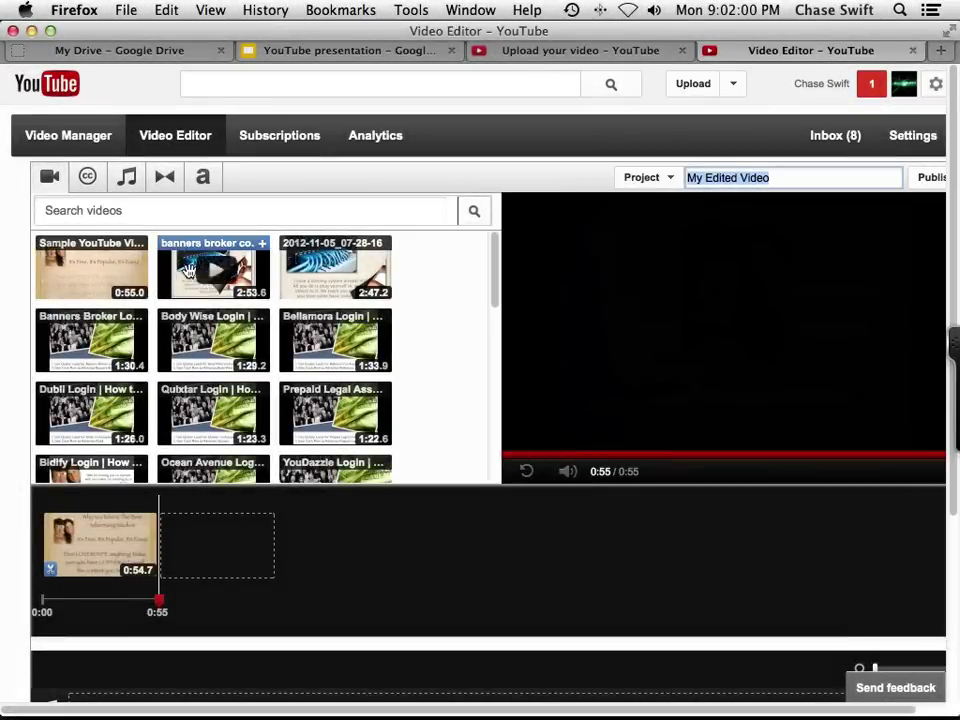
mouse_move(90, 250)
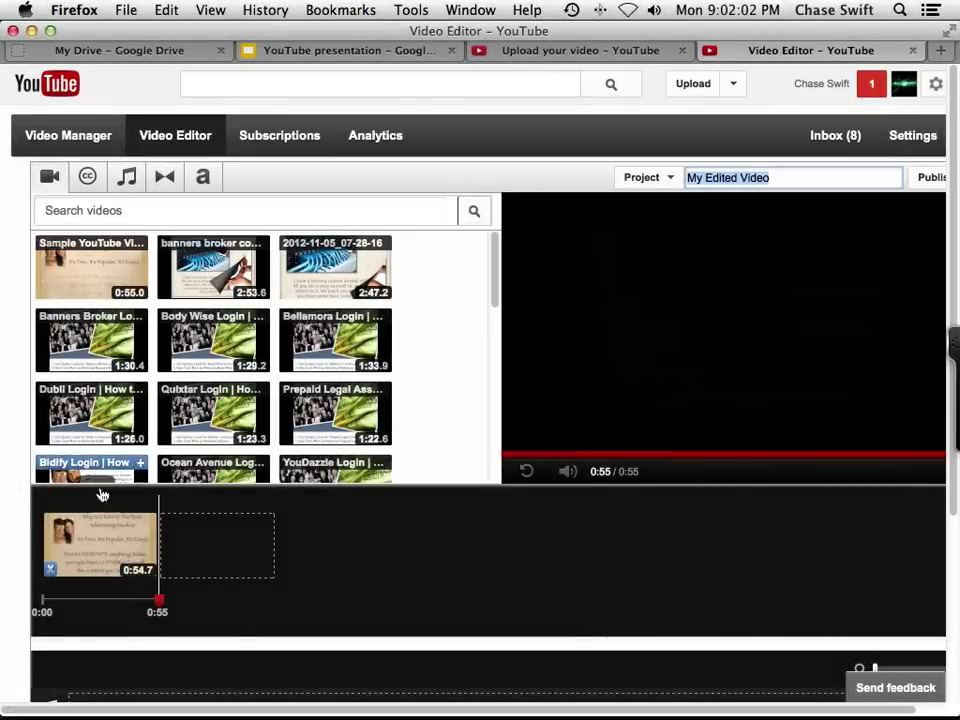
mouse_move(120, 542)
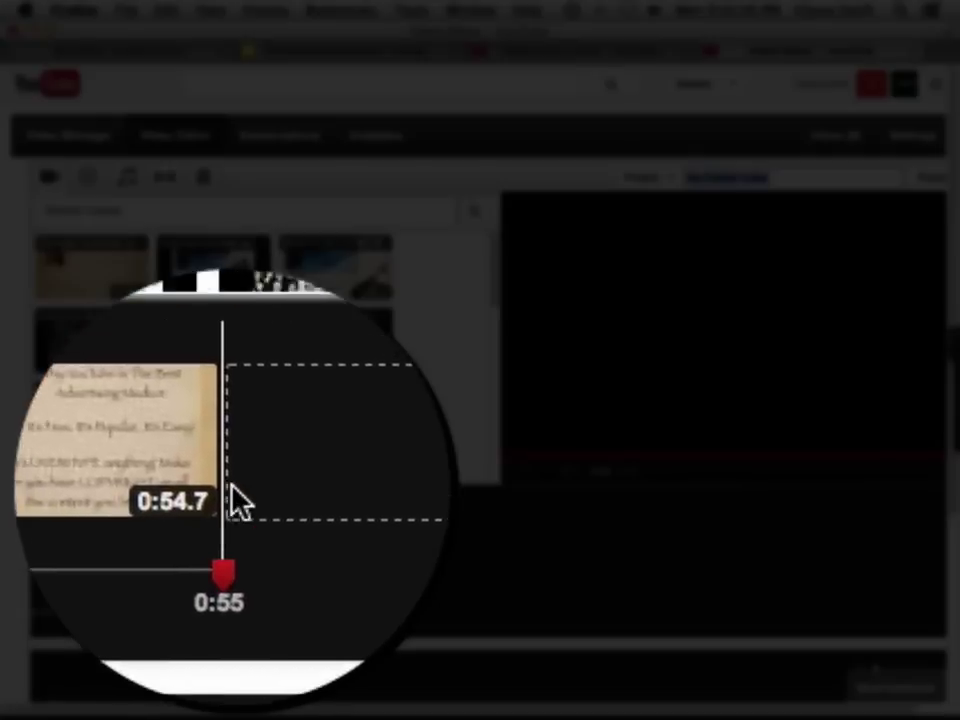
mouse_move(154, 558)
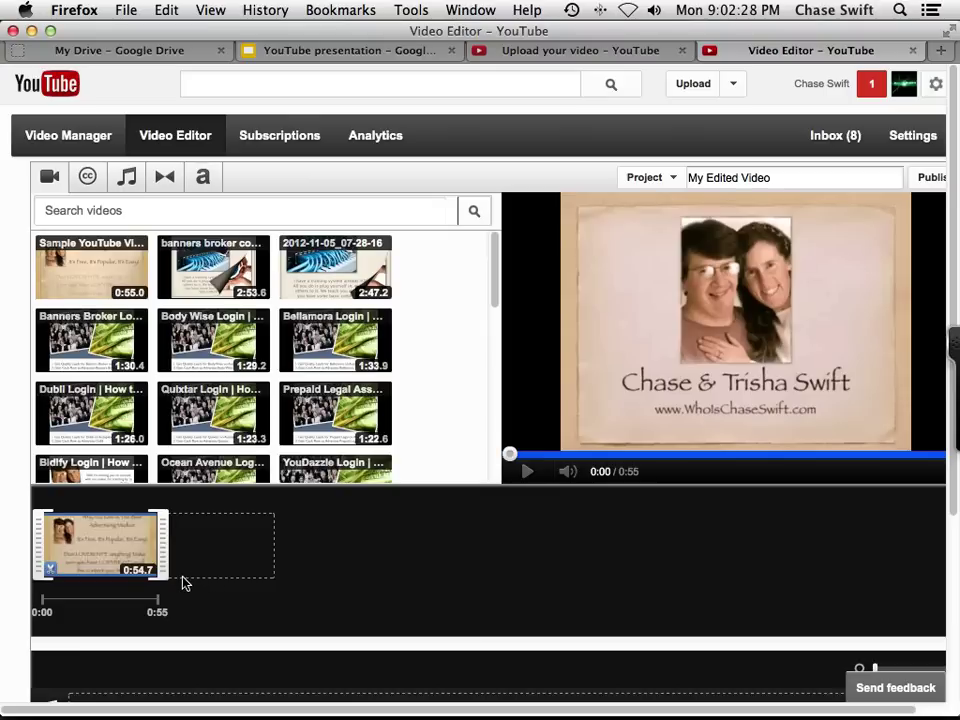
left_click(773, 183)
left_click_drag(788, 177, 687, 177)
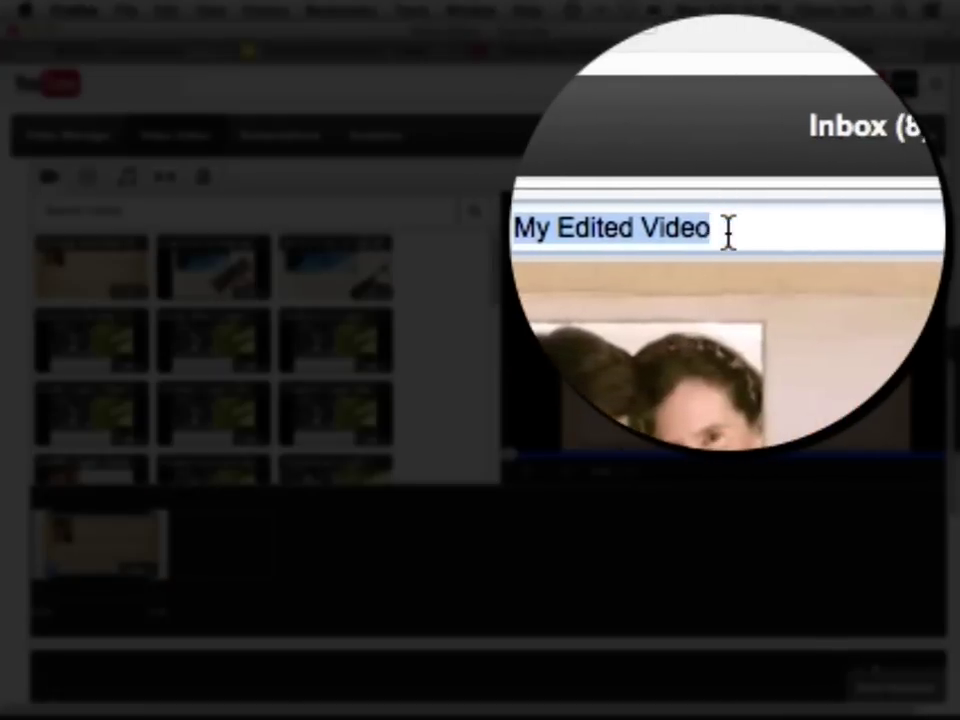
left_click(790, 180)
left_click_drag(790, 180, 688, 180)
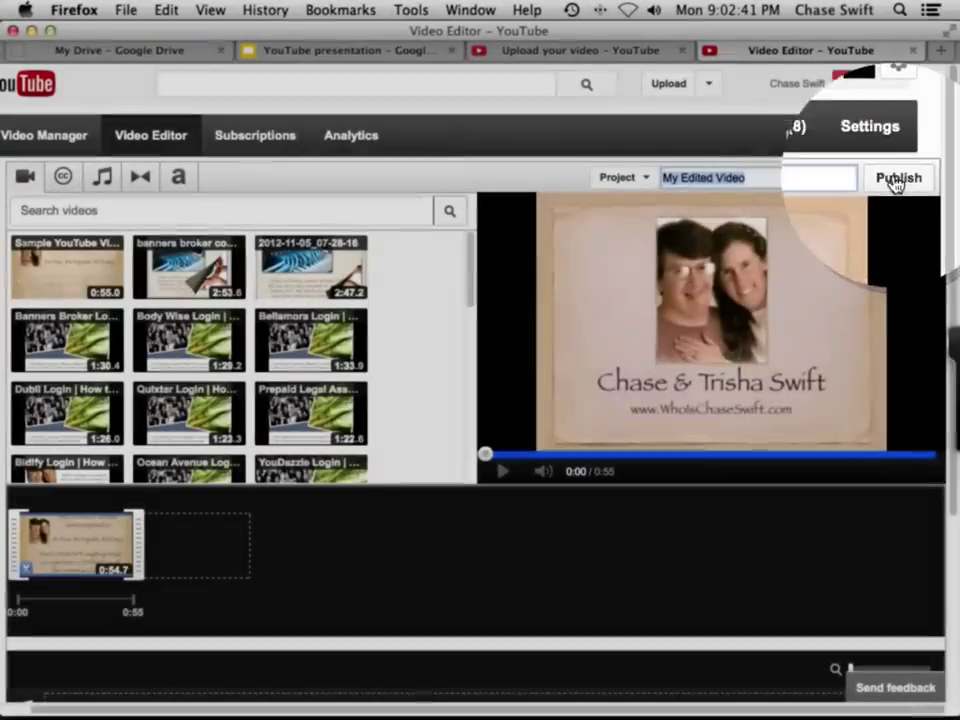
Publish the edited project as "My Edited Video" and open the list of uploaded videos
left_click(909, 179)
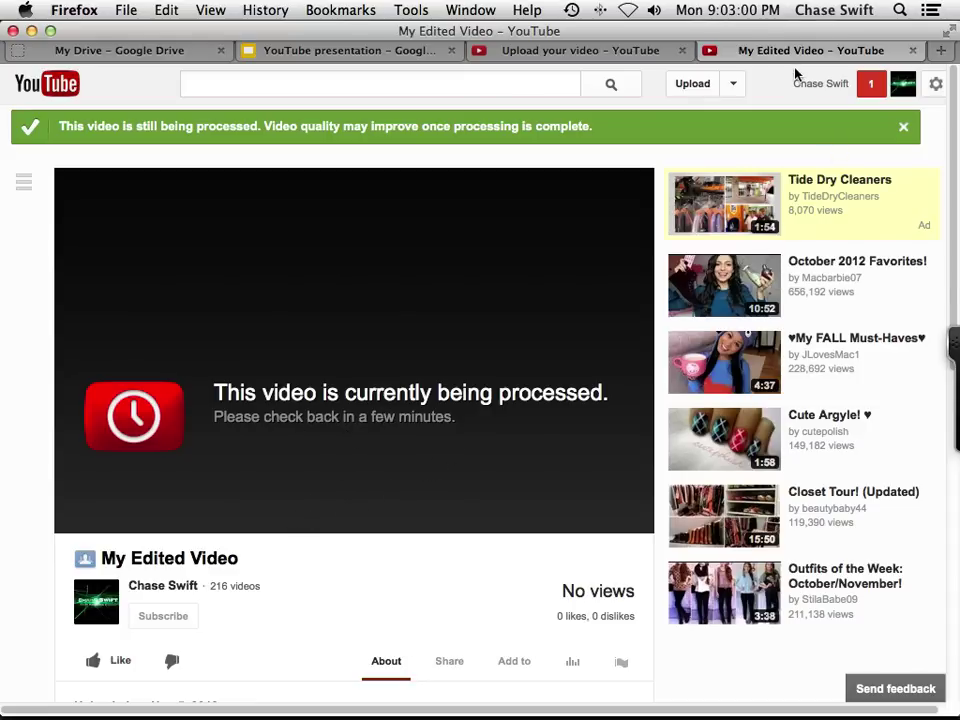
left_click(734, 86)
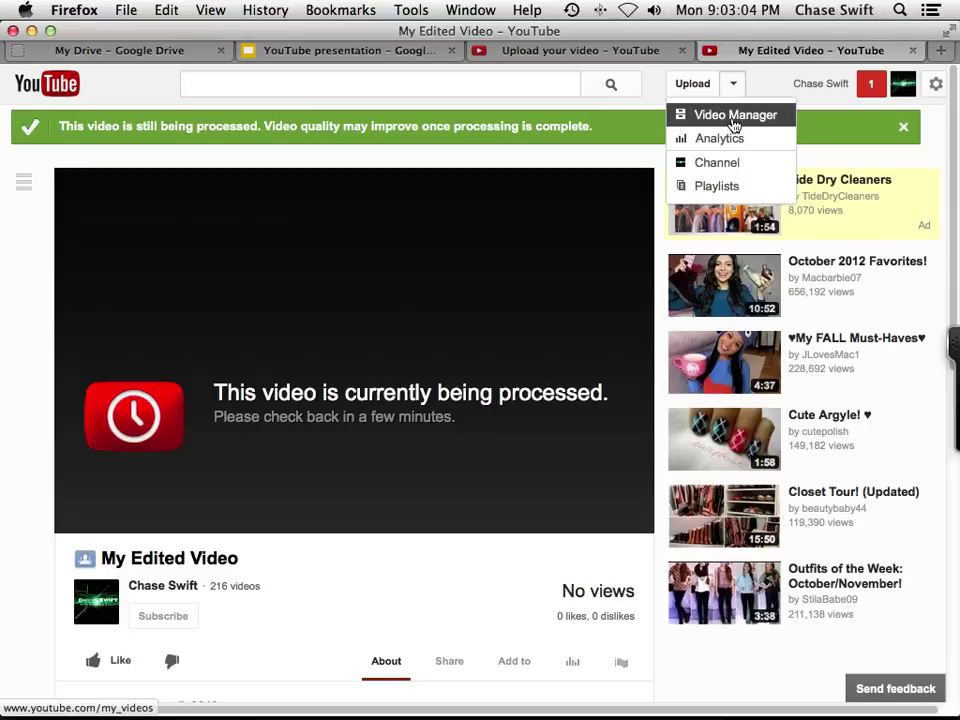
left_click(735, 118)
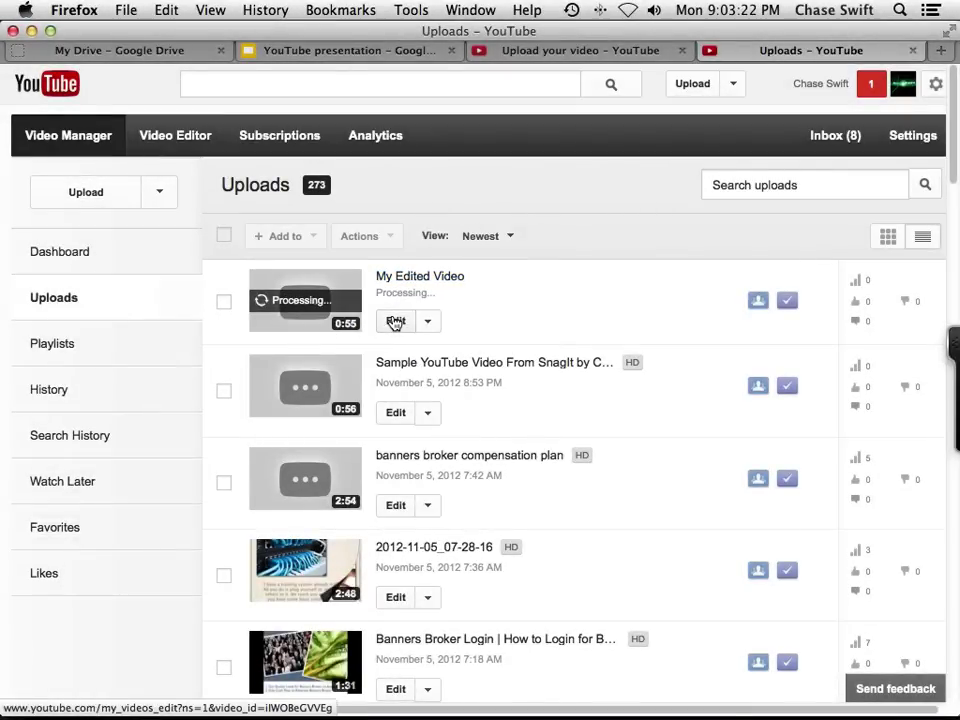
Check the description in the details of "My Edited Video" and return to the uploads list
left_click(395, 321)
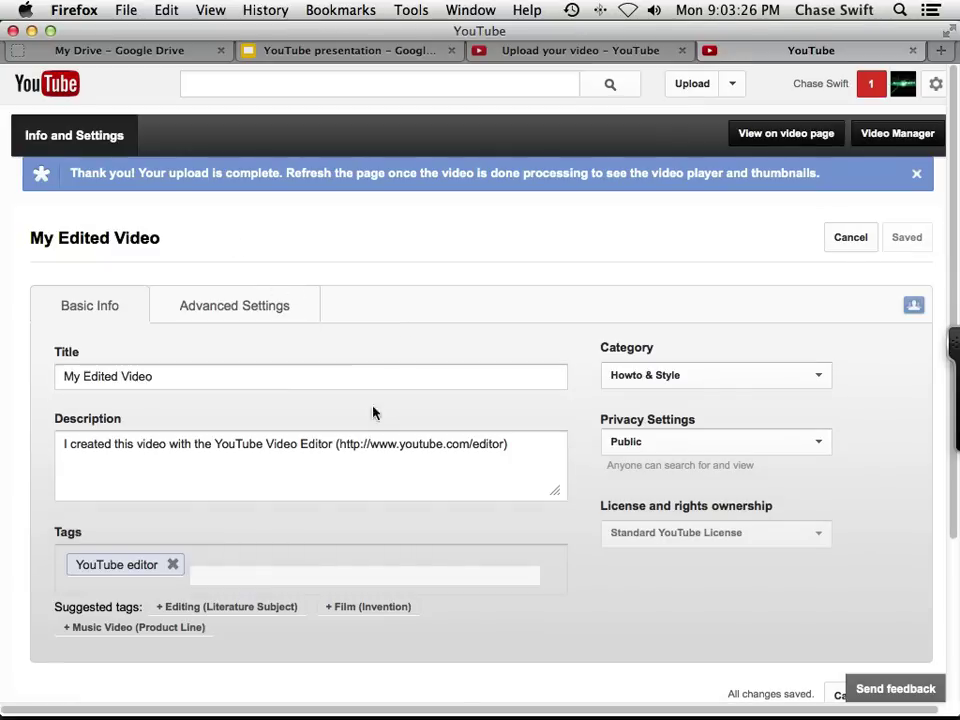
left_click_drag(525, 446, 57, 437)
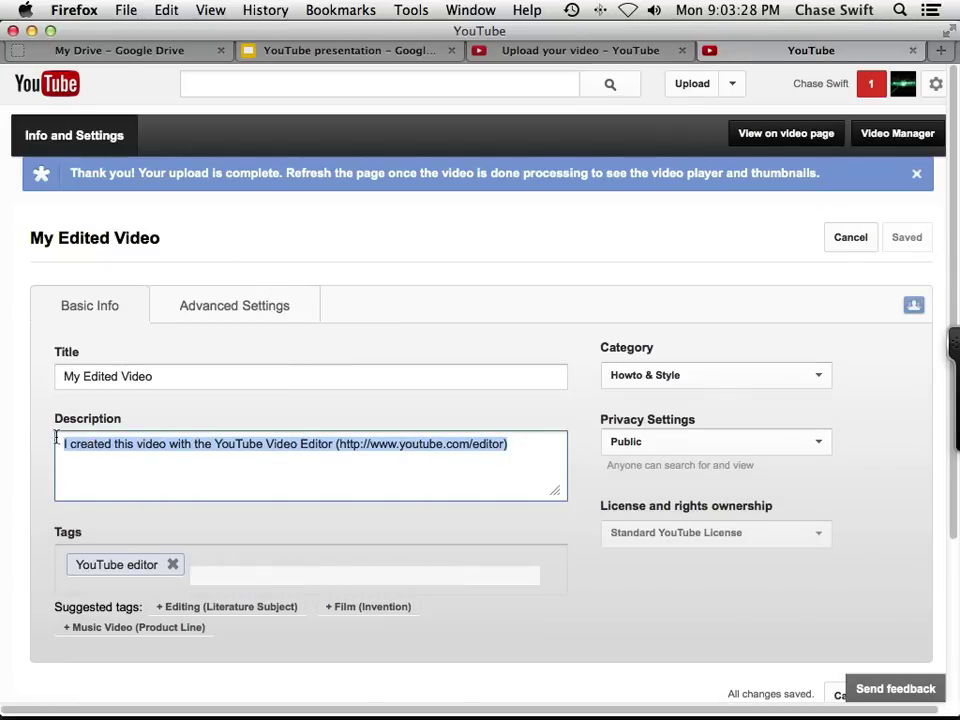
left_click(869, 134)
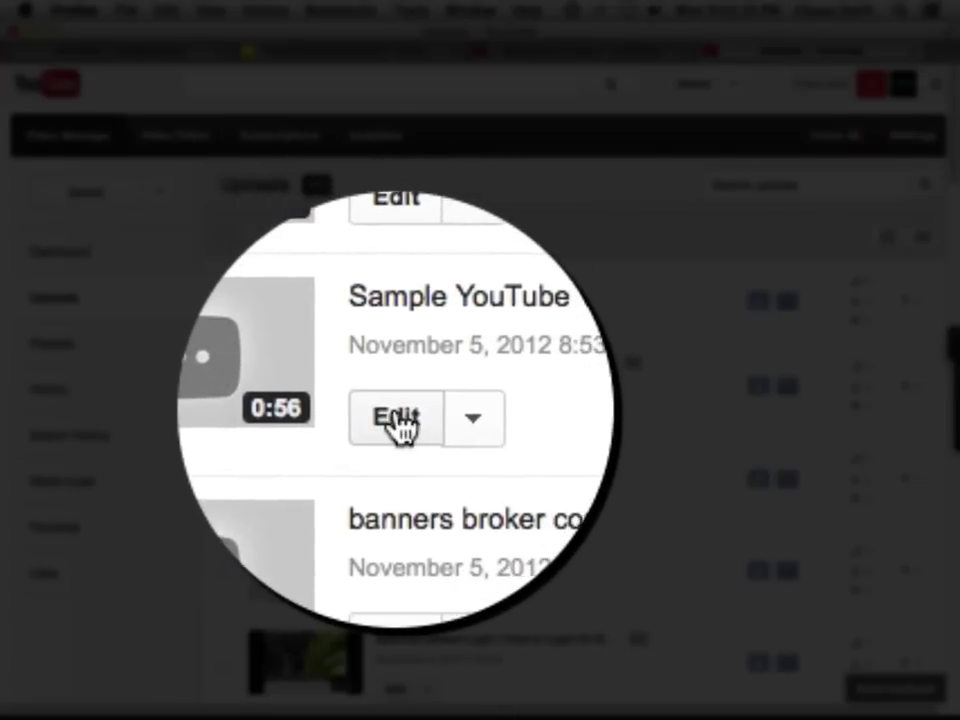
Open the details of the original Sample YouTube Video and copy its entire description
left_click(413, 431)
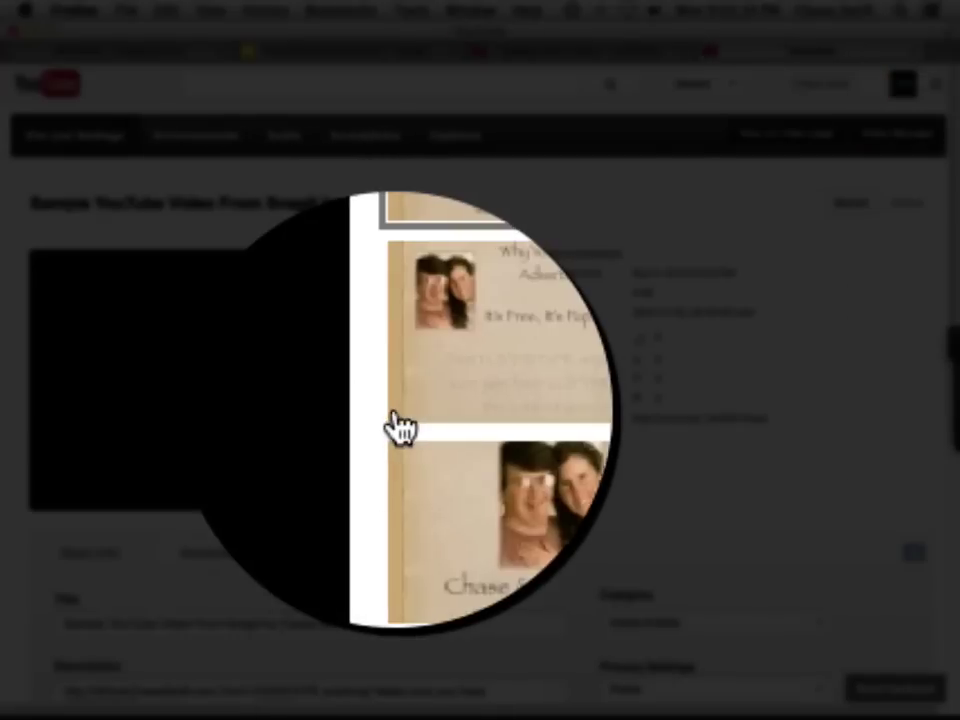
scroll(590, 500, "down", 5)
left_click(240, 426)
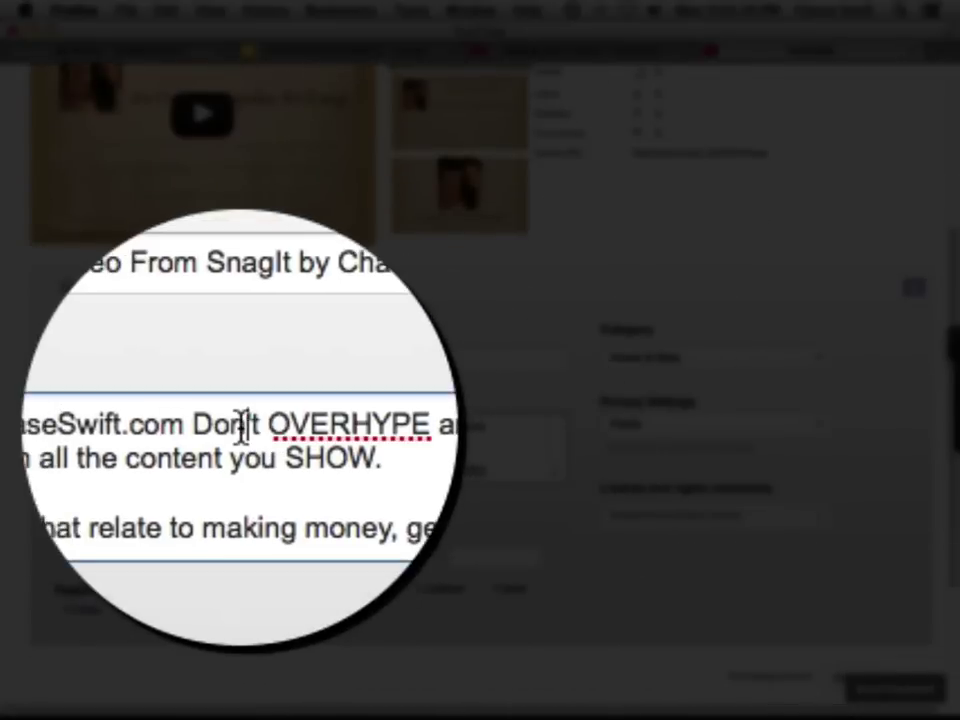
key("super+a")
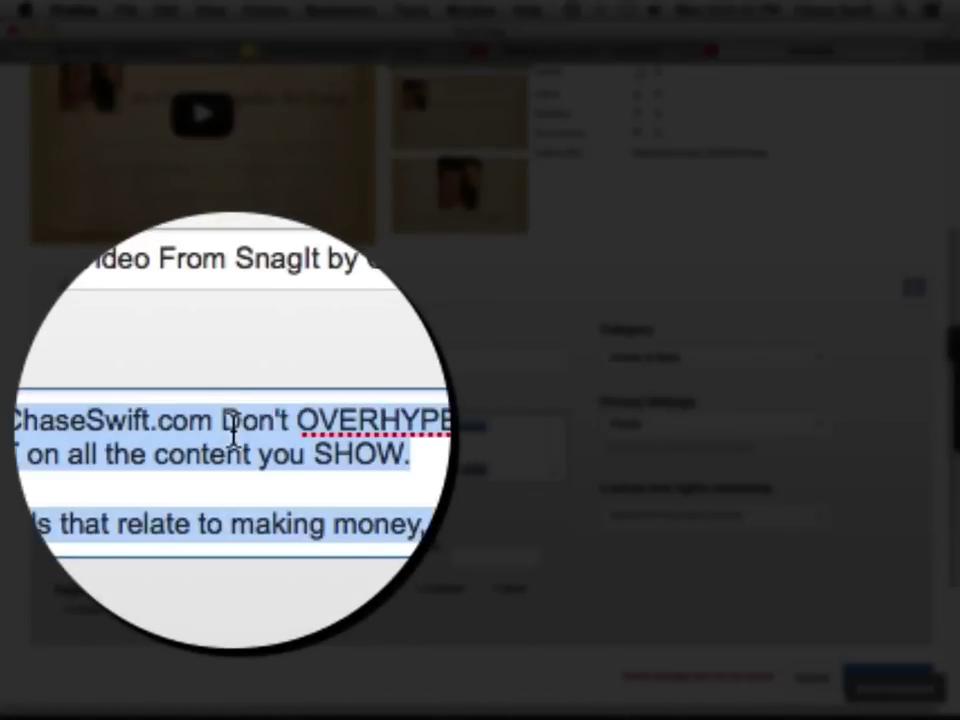
right_click(232, 418)
left_click(270, 500)
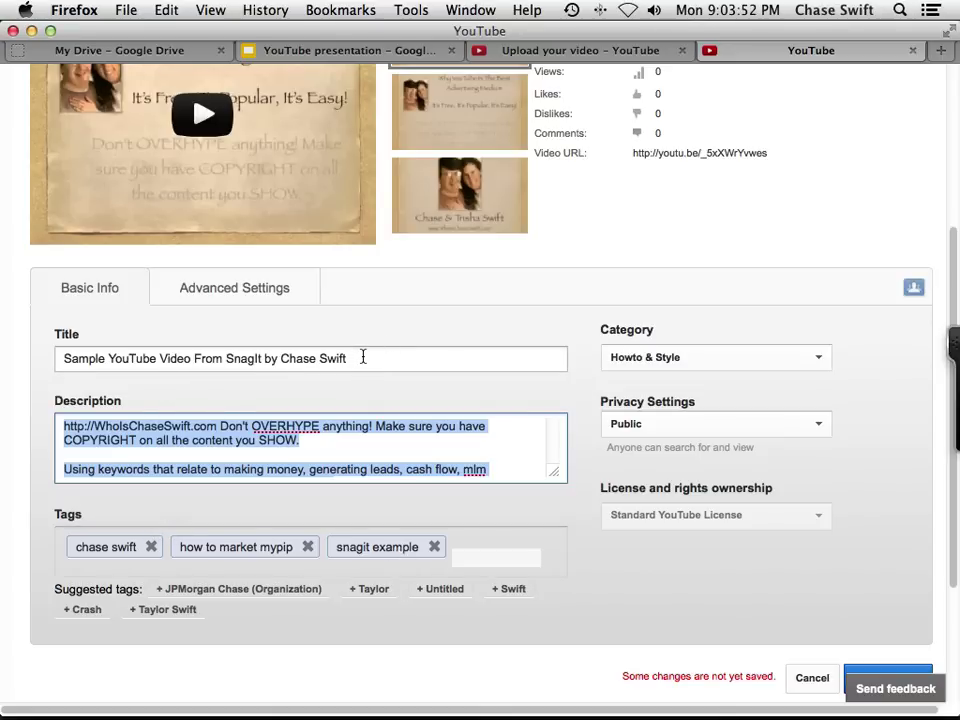
Copy the sample video's title and insert it in the description directly after the opening website address
left_click_drag(360, 358, 288, 334)
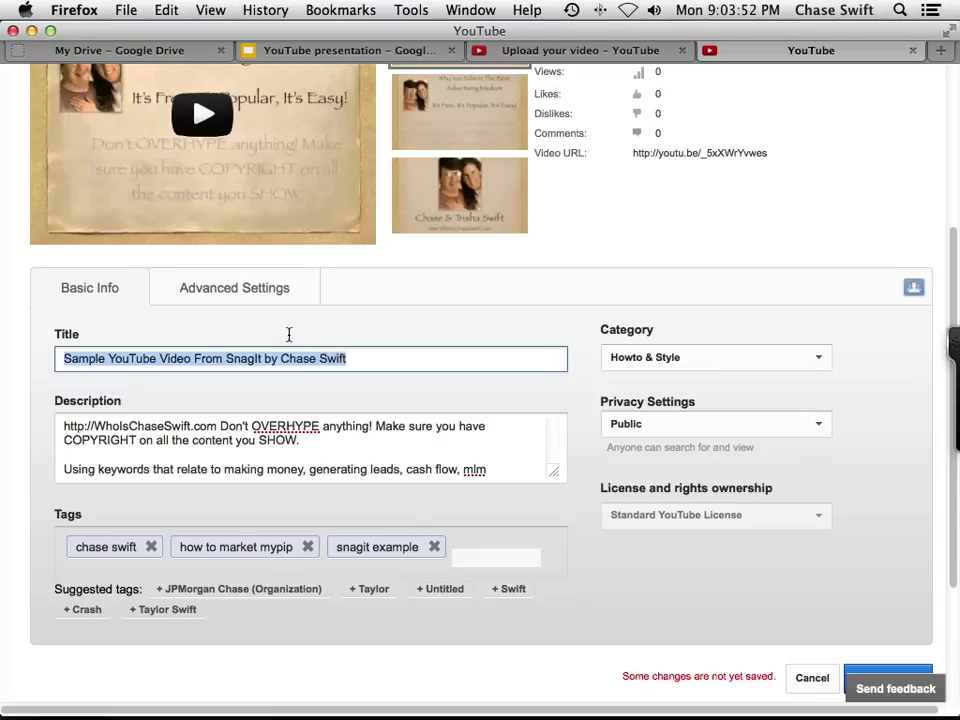
left_click(220, 426)
key("super+v")
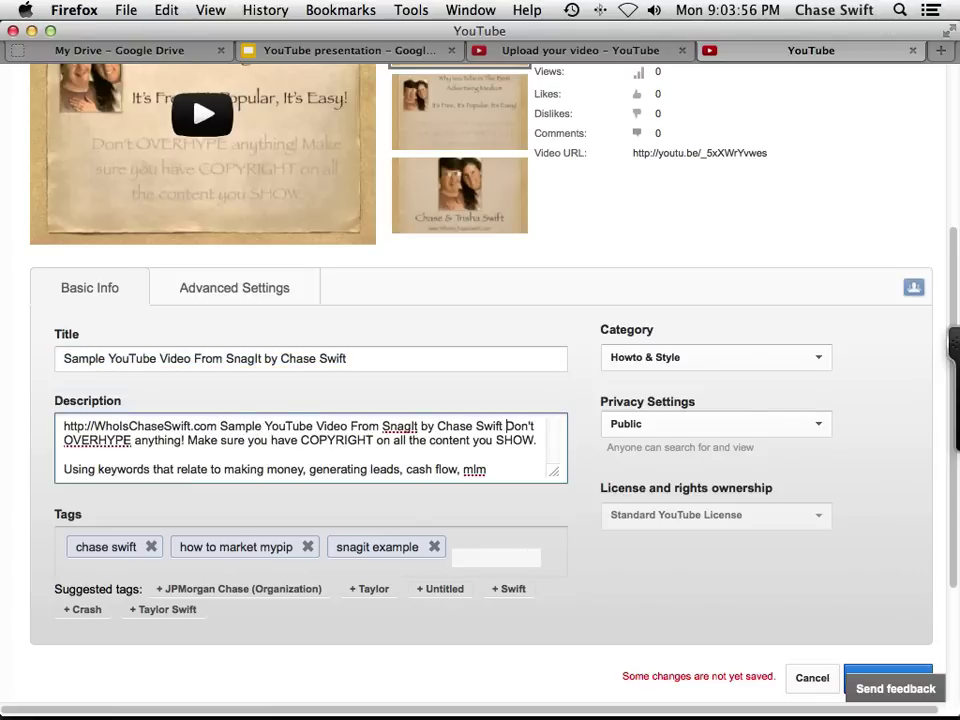
Copy the sample video's full extended description and save the changes to the video
key("super+a")
right_click(276, 432)
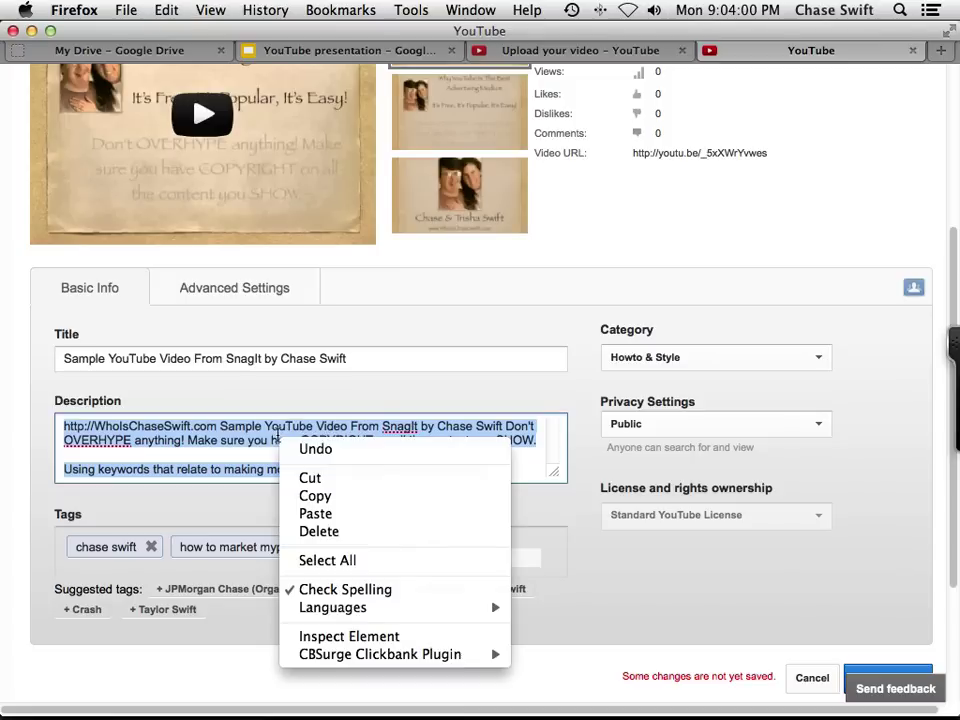
left_click(305, 491)
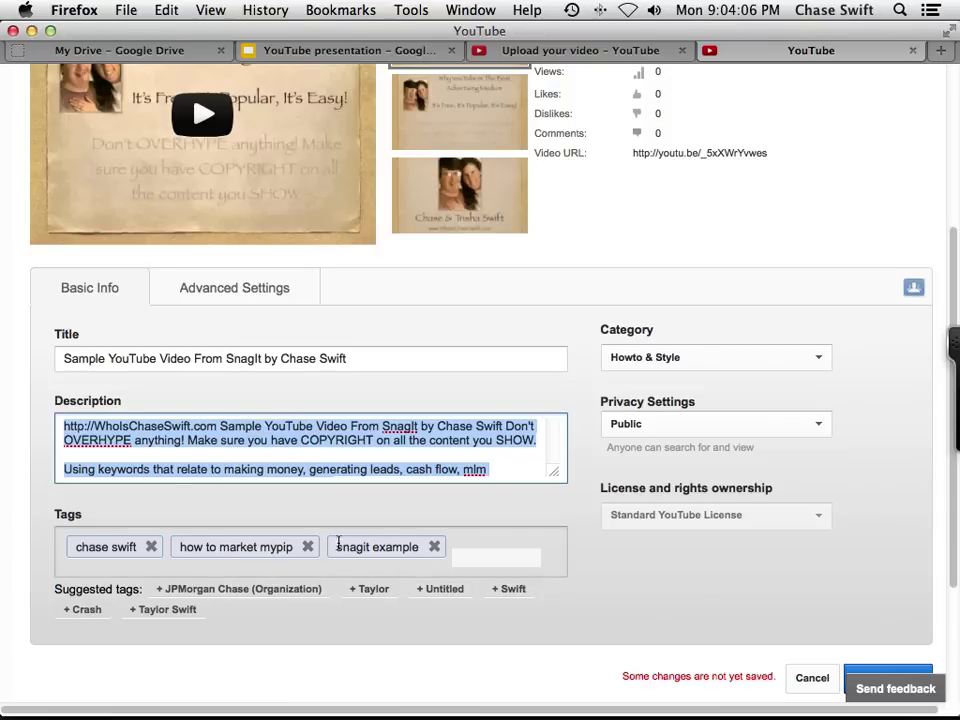
scroll(686, 559, "up", 5)
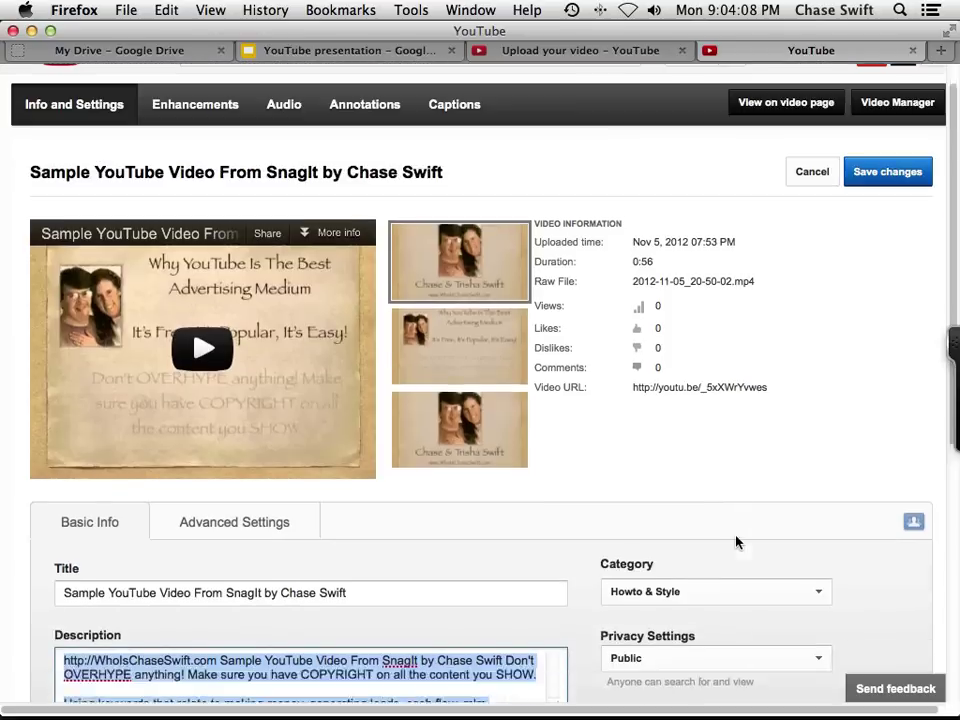
left_click(855, 202)
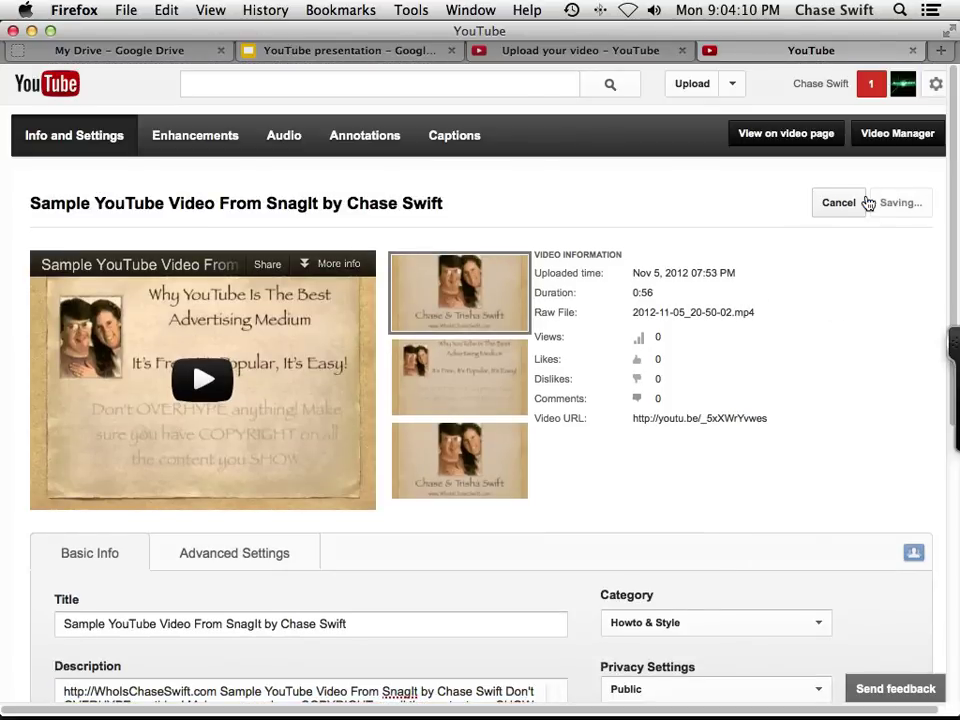
Replace the description of "My Edited Video" with the copied one and enlarge the description box to show all its text
left_click(888, 137)
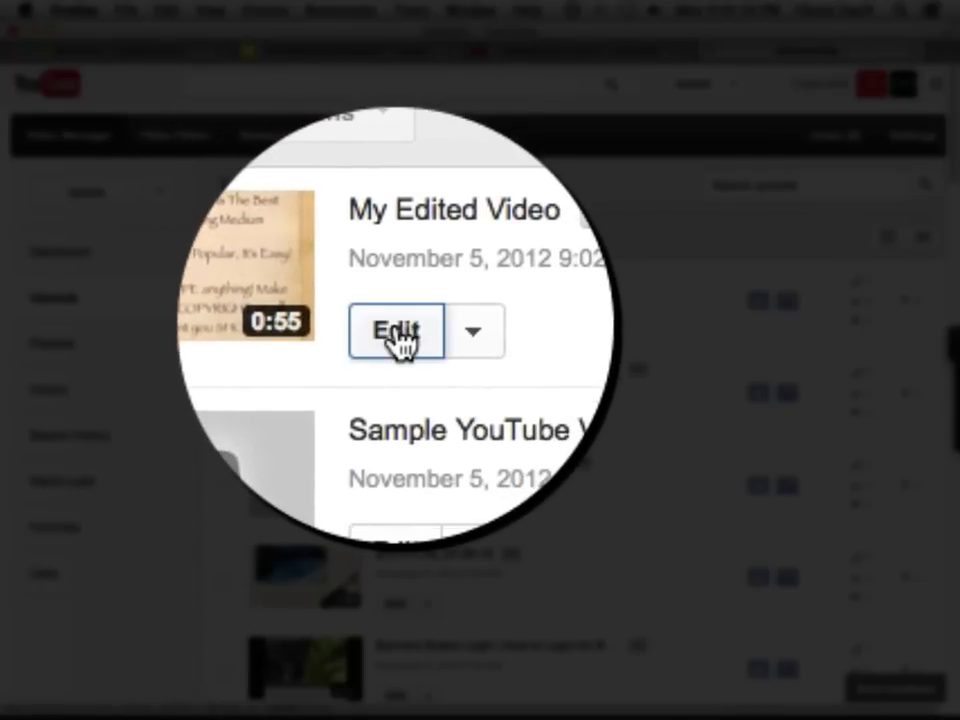
left_click(396, 332)
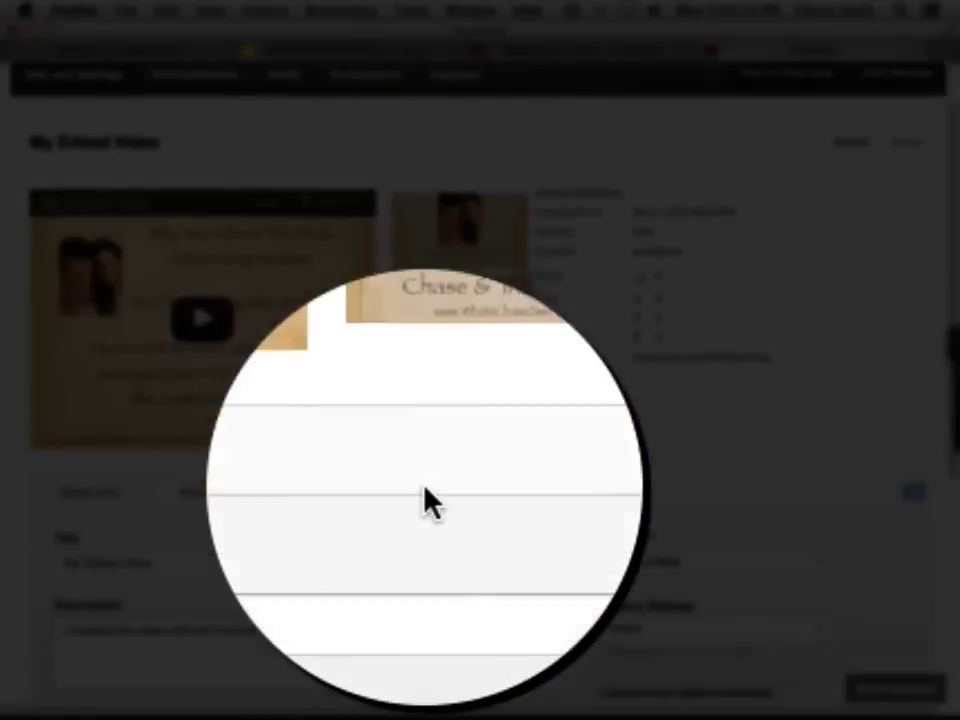
scroll(427, 503, "down", 3)
double_click(215, 430)
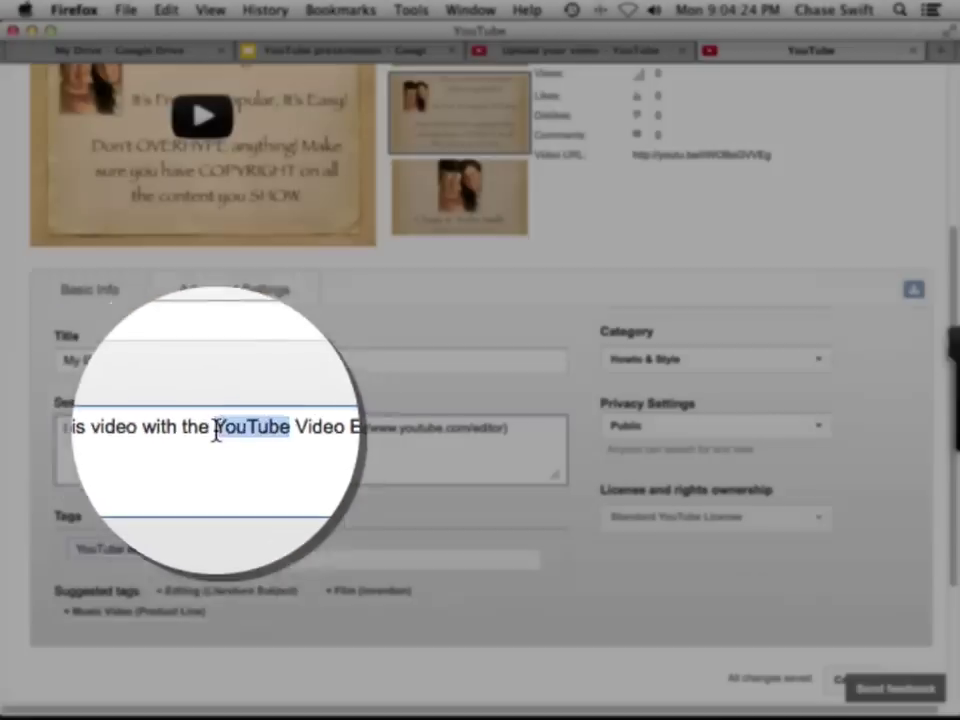
triple_click(216, 430)
key("BackSpace")
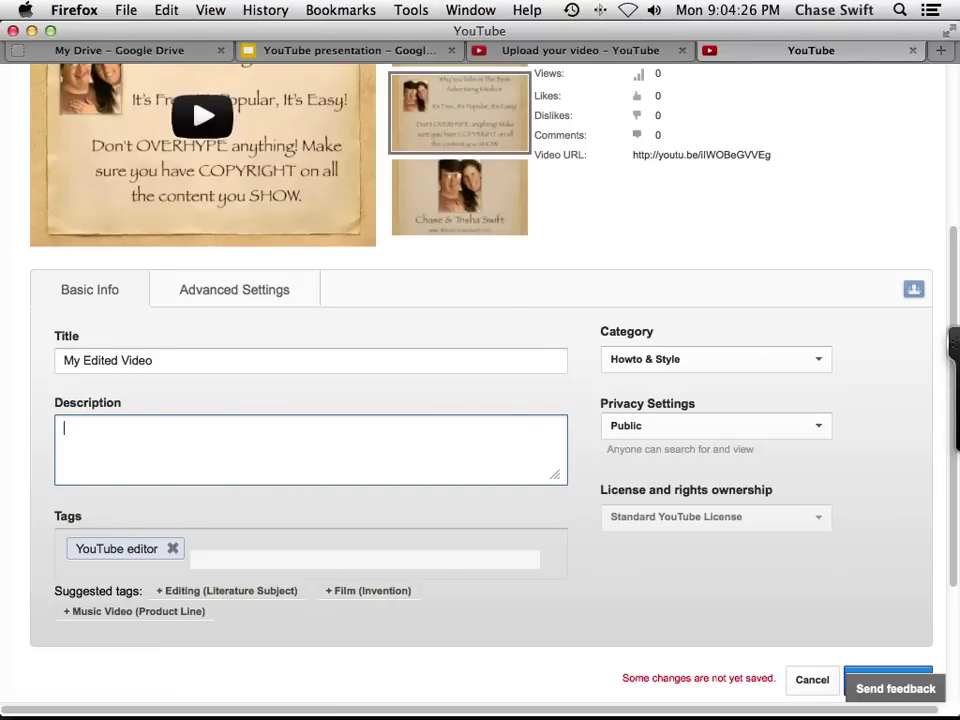
right_click(218, 433)
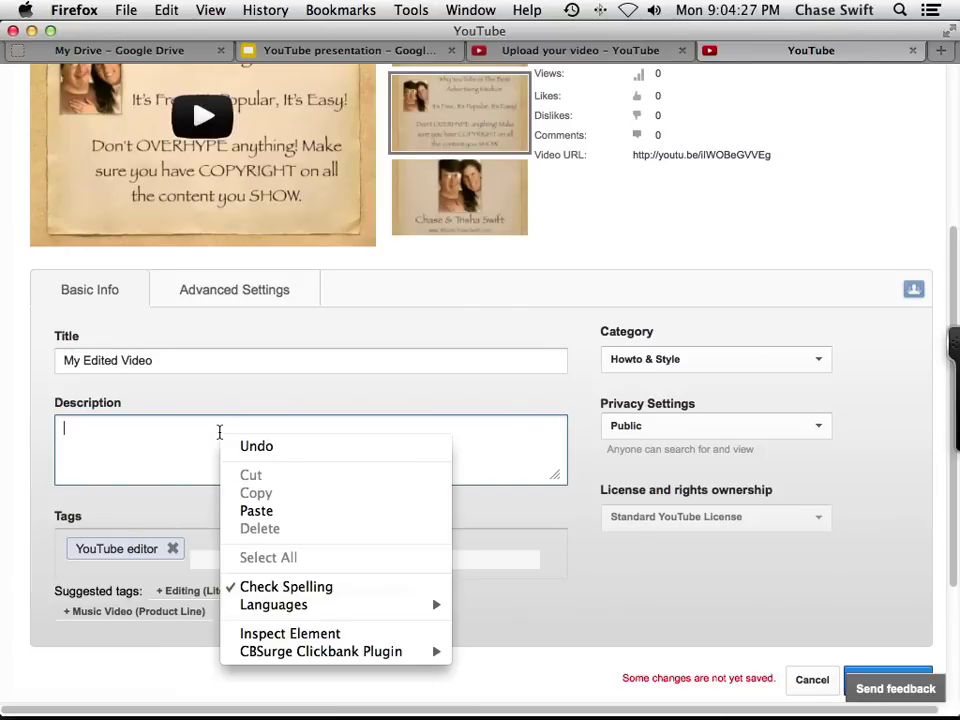
left_click(257, 510)
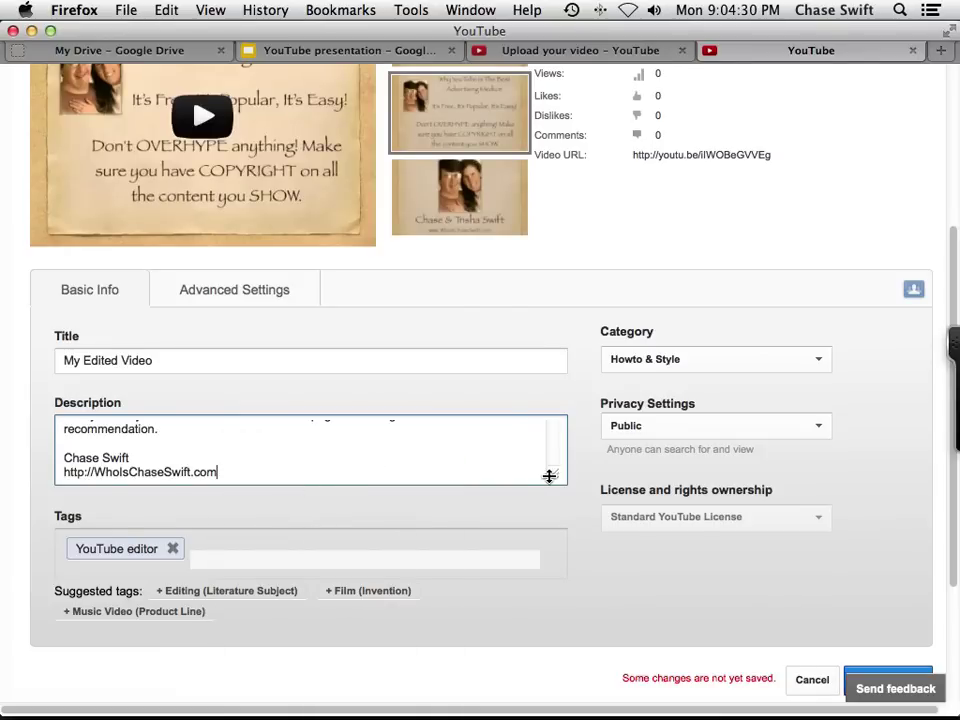
left_click_drag(553, 474, 570, 632)
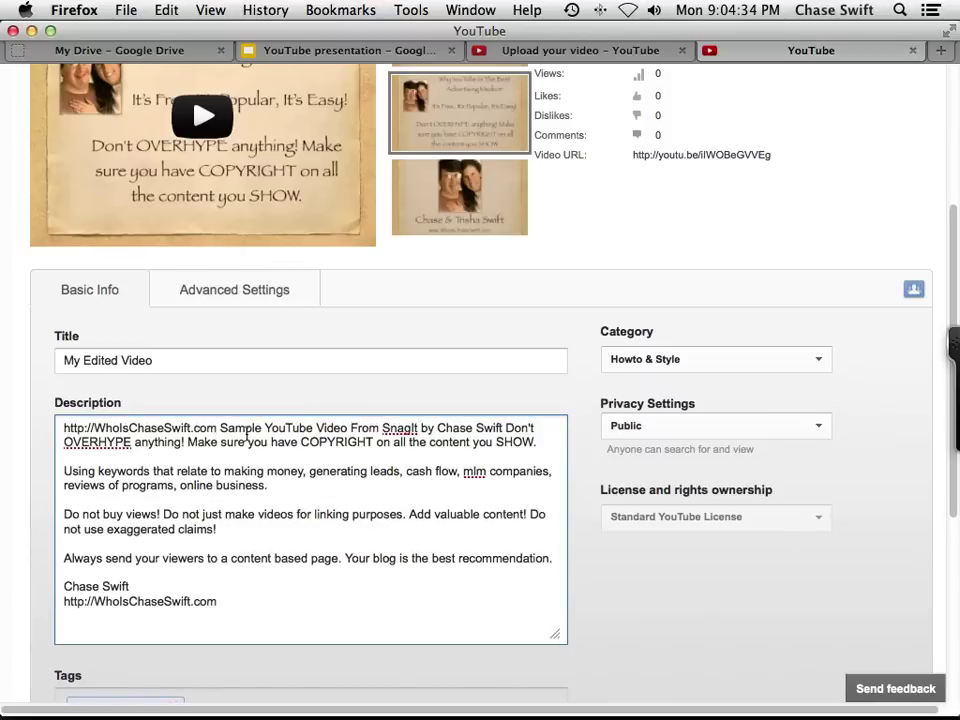
Replace the title "My Edited Video" with the sample video title phrase copied from the description's first line
left_click_drag(220, 428, 503, 430)
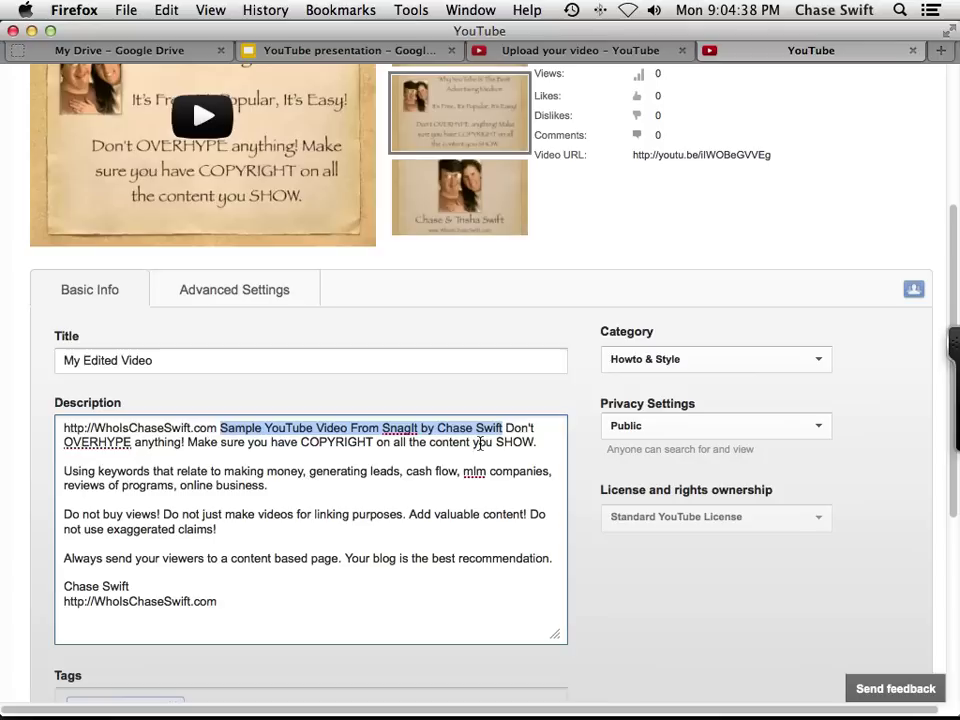
left_click(321, 365)
double_click(321, 365)
key("ctrl+a")
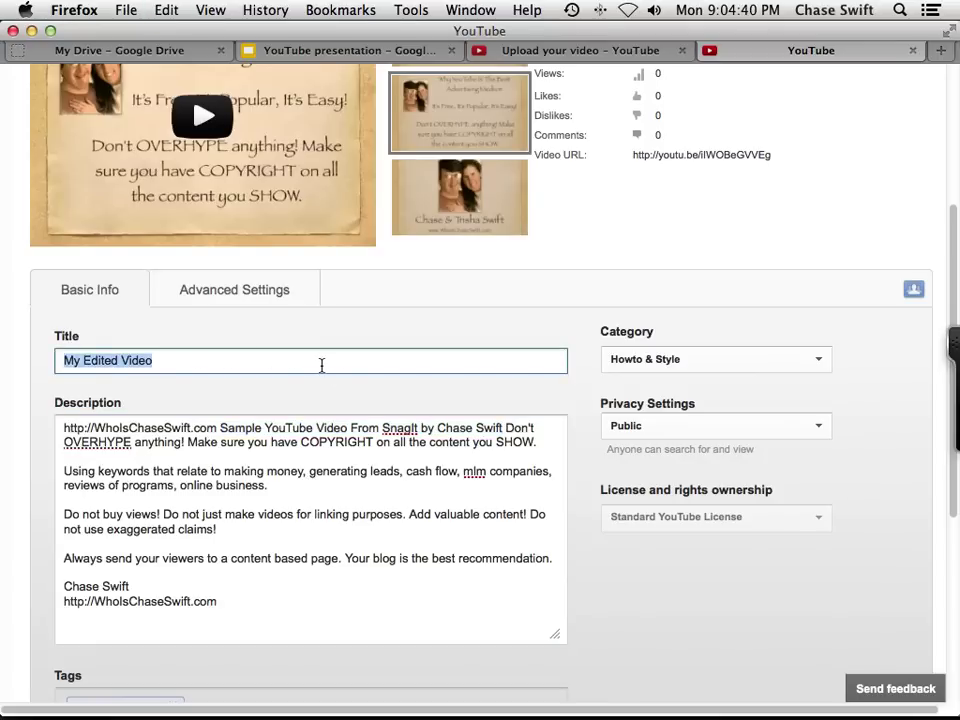
key("ctrl+v")
left_click(403, 468)
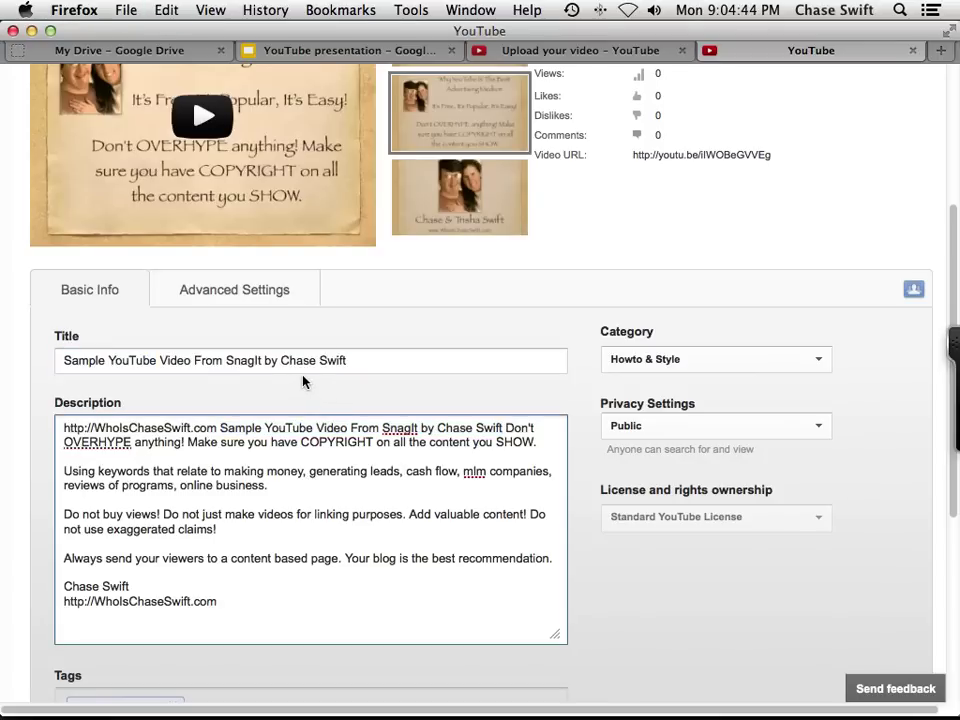
Replace the "YouTube editor" tag with three tags: the creator's name, "youtube video for mypip", and "snagit example" followed by the creator's name
scroll(326, 386, "down", 3)
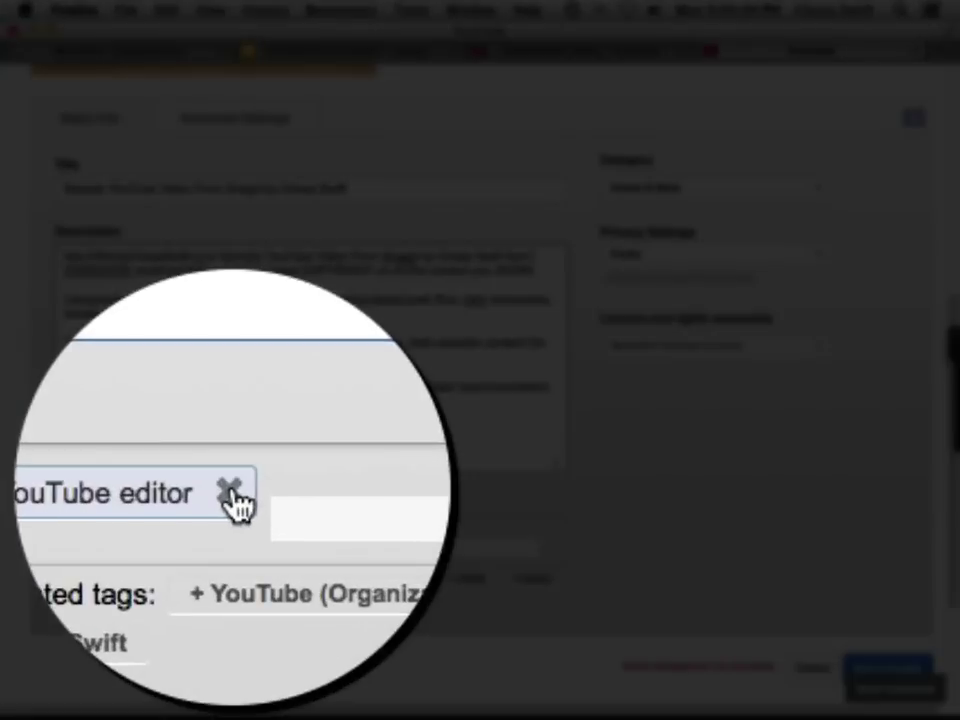
left_click(173, 538)
type("case swift")
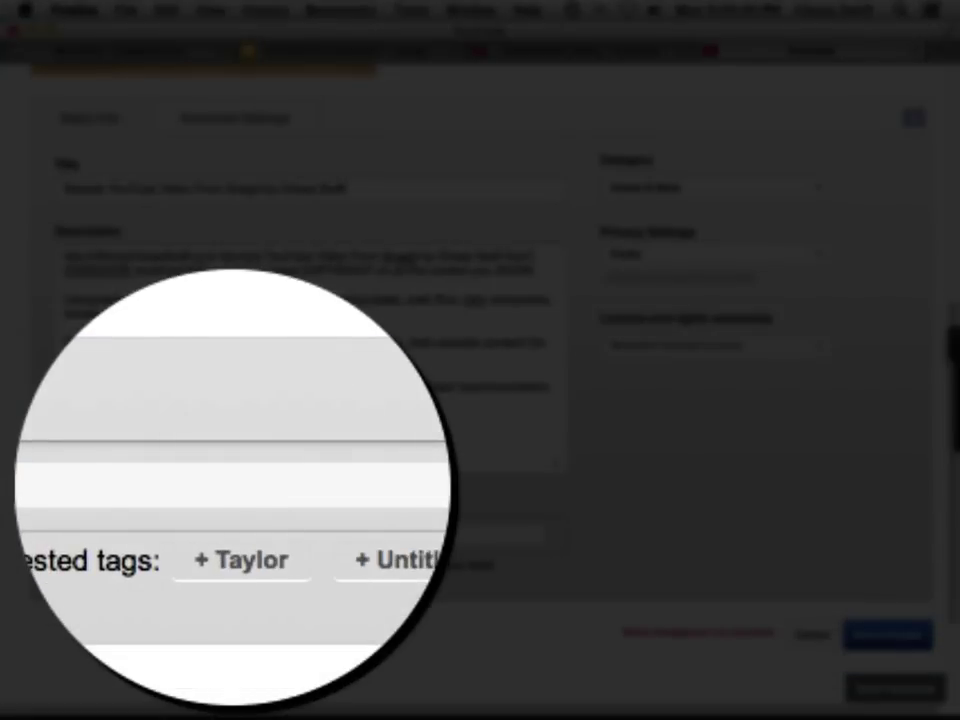
key("Return")
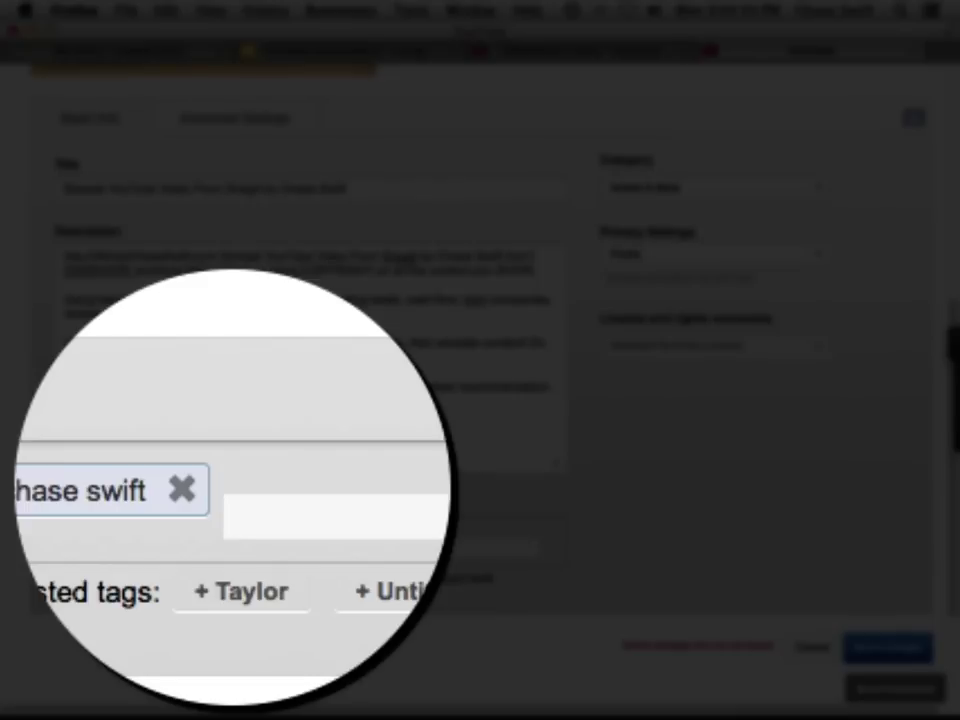
type("youtube")
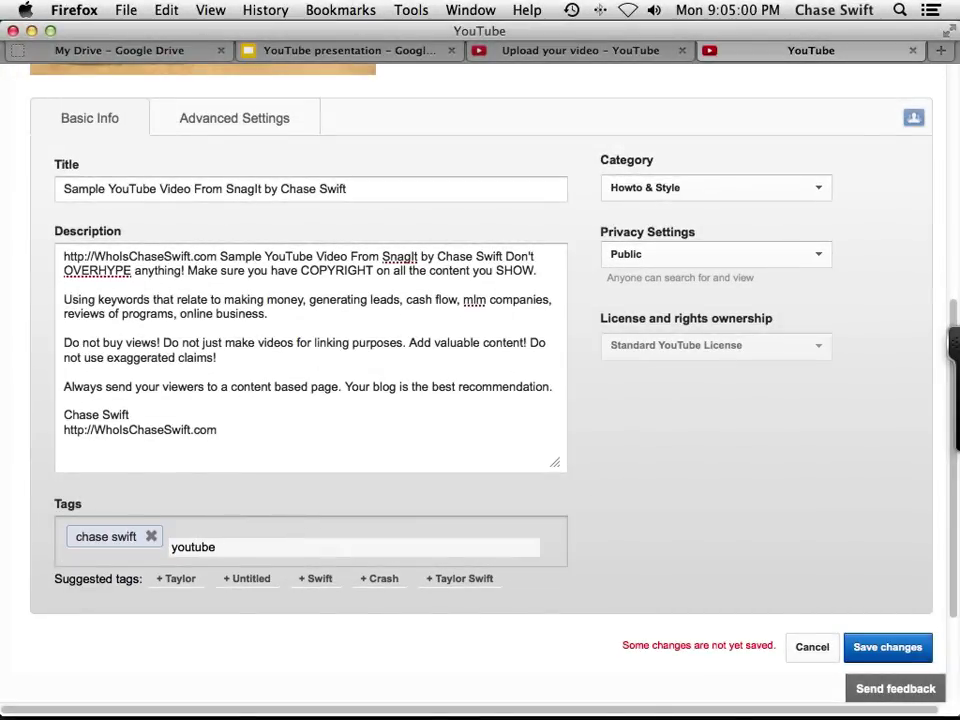
type(" video for mypy")
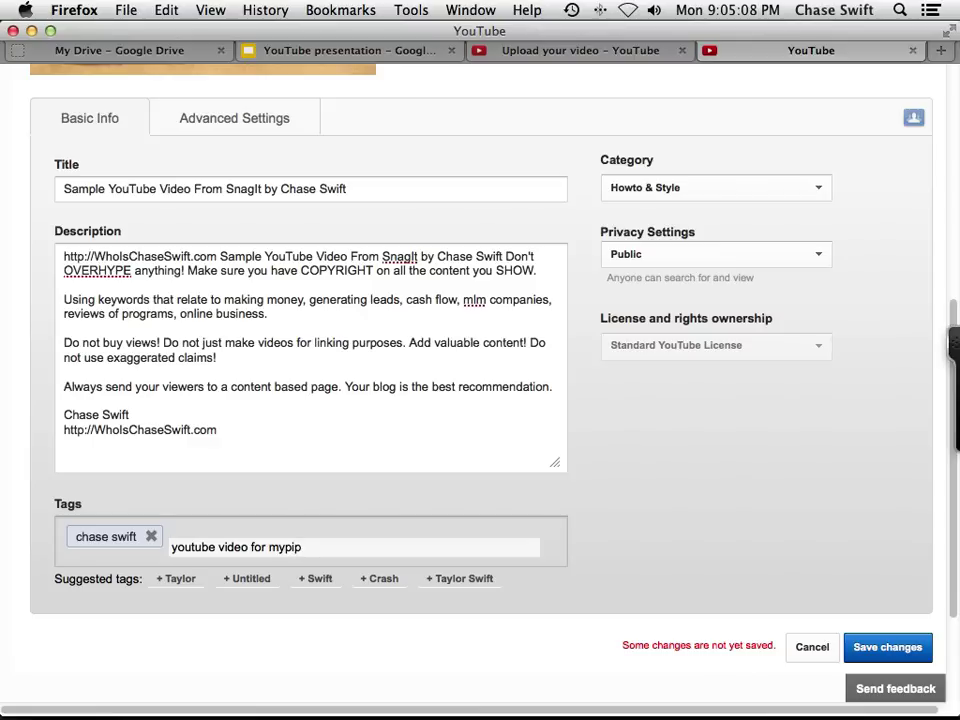
key("Return")
type("snagit example chase swift")
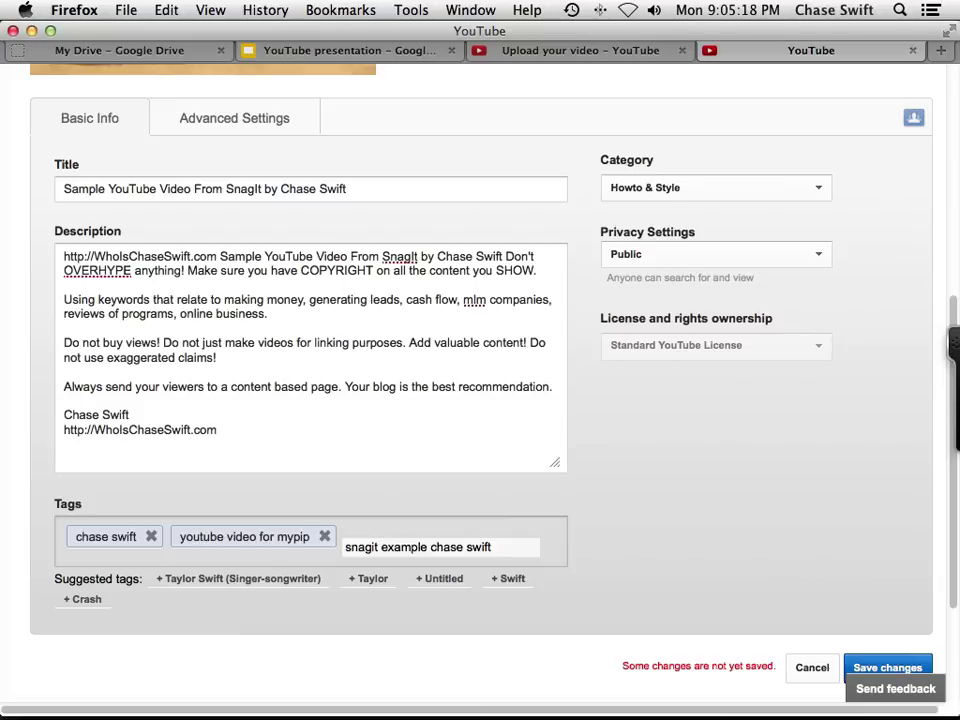
key("Return")
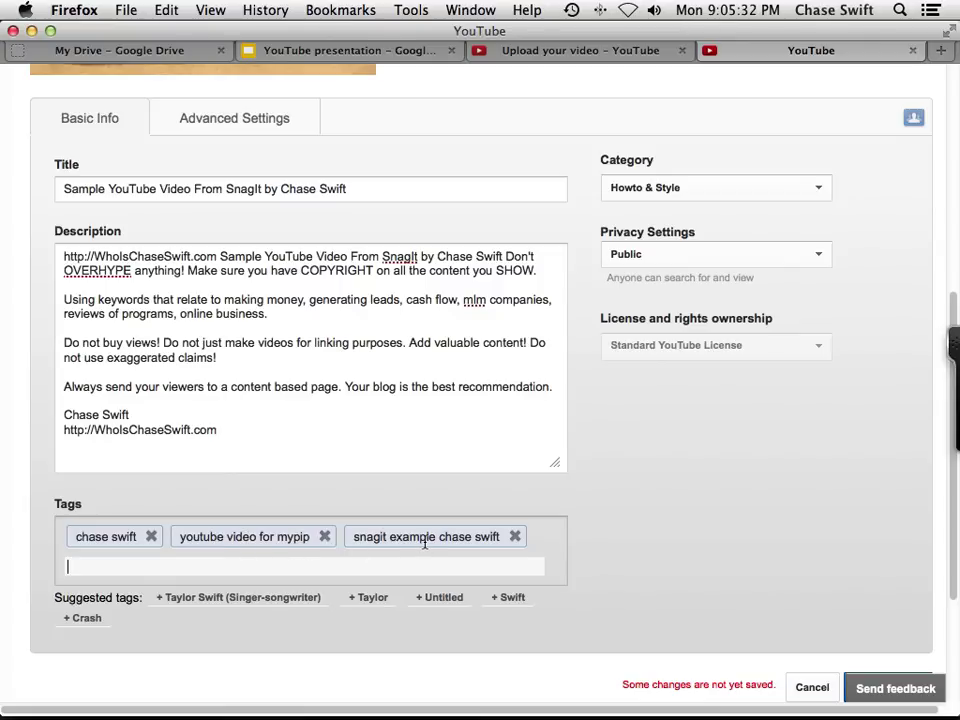
Display the edited video's advanced settings
scroll(422, 544, "up", 4)
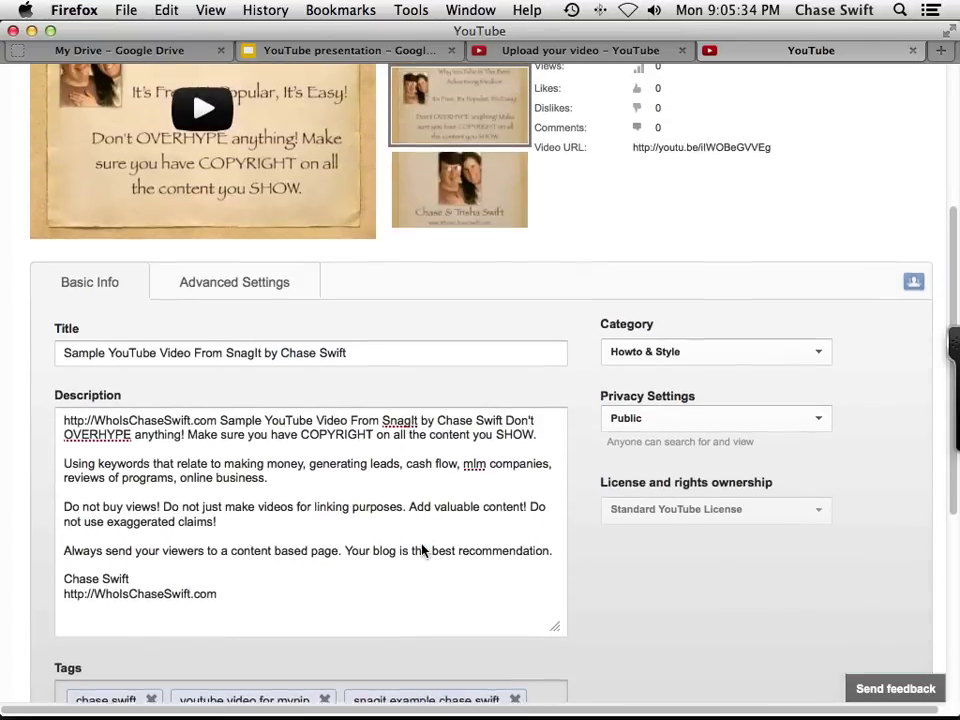
left_click(248, 305)
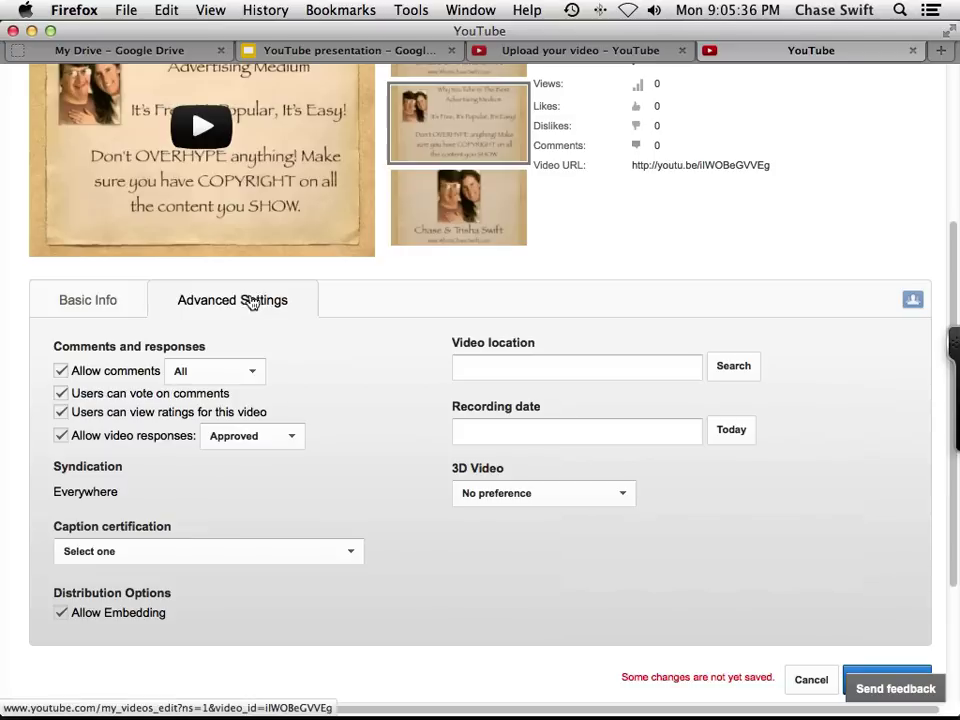
Set the edited video's recording date to November 5, 2012, choose the first thumbnail in Basic Info, and save the changes
left_click(722, 432)
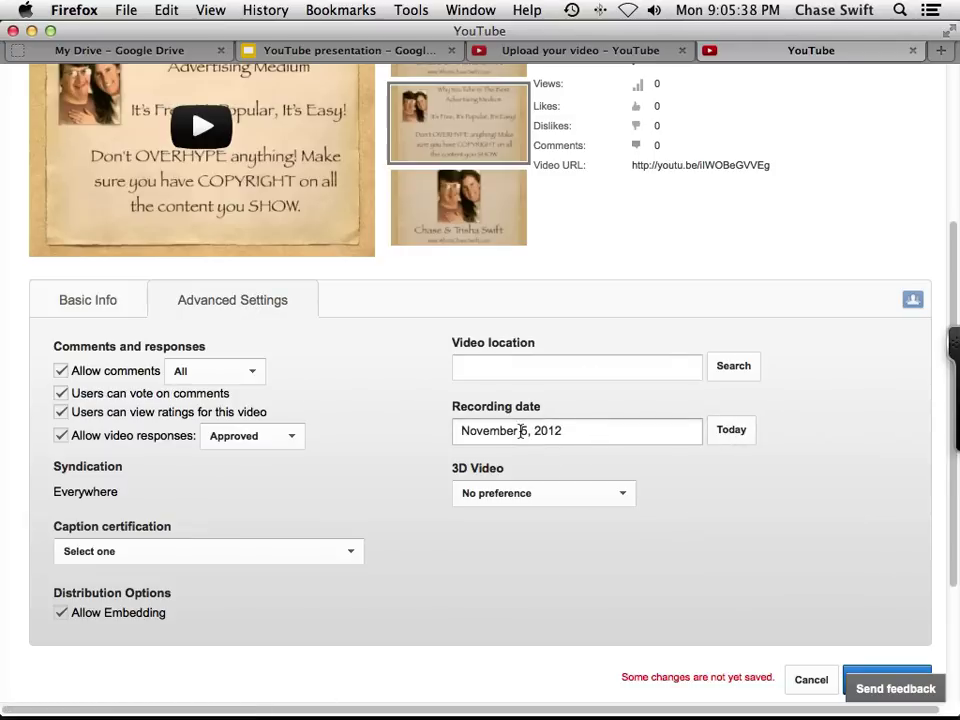
scroll(440, 430, "up", 3)
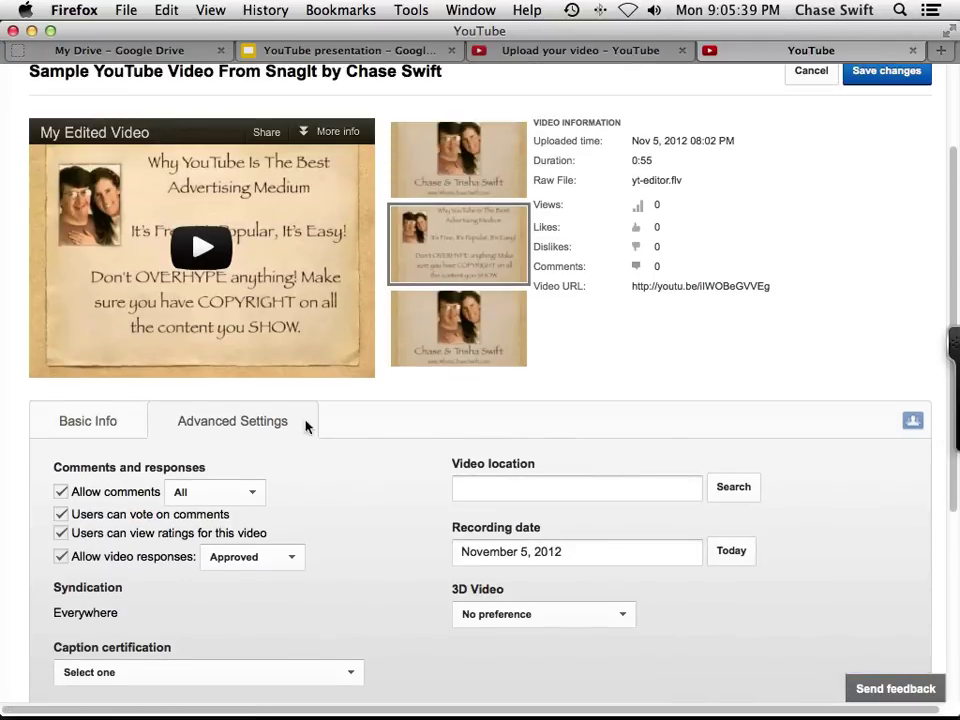
left_click(111, 429)
scroll(403, 420, "up", 3)
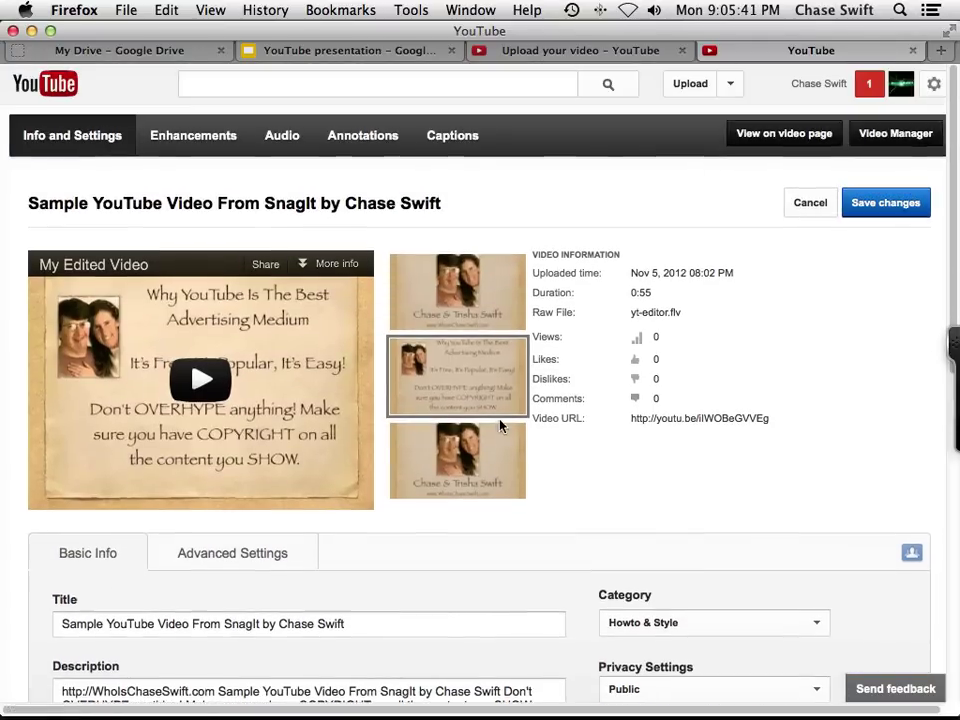
left_click(460, 292)
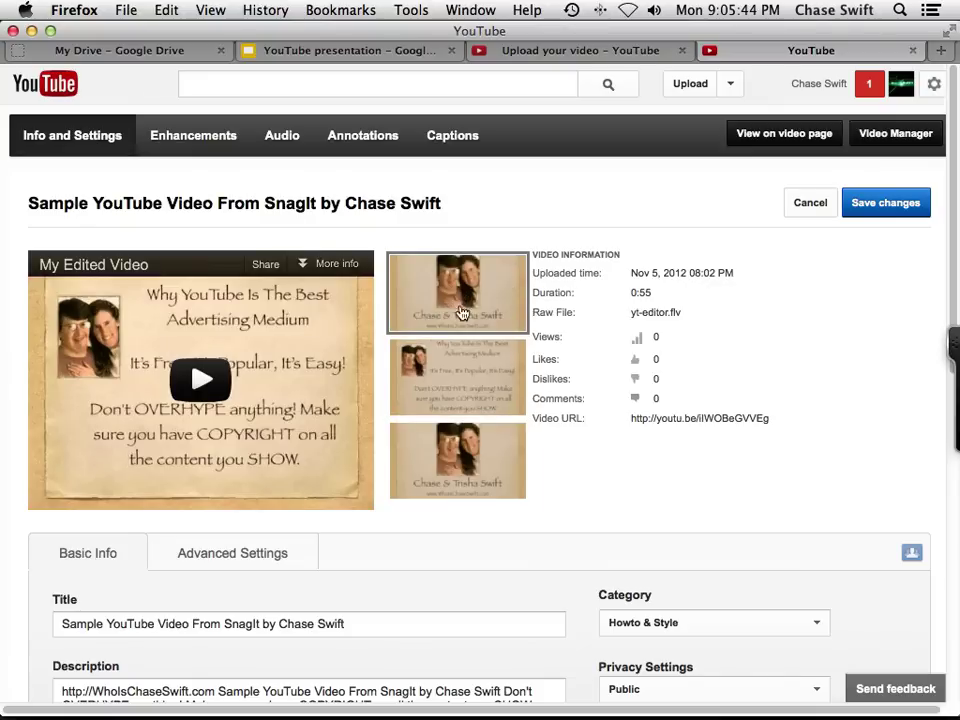
left_click(884, 204)
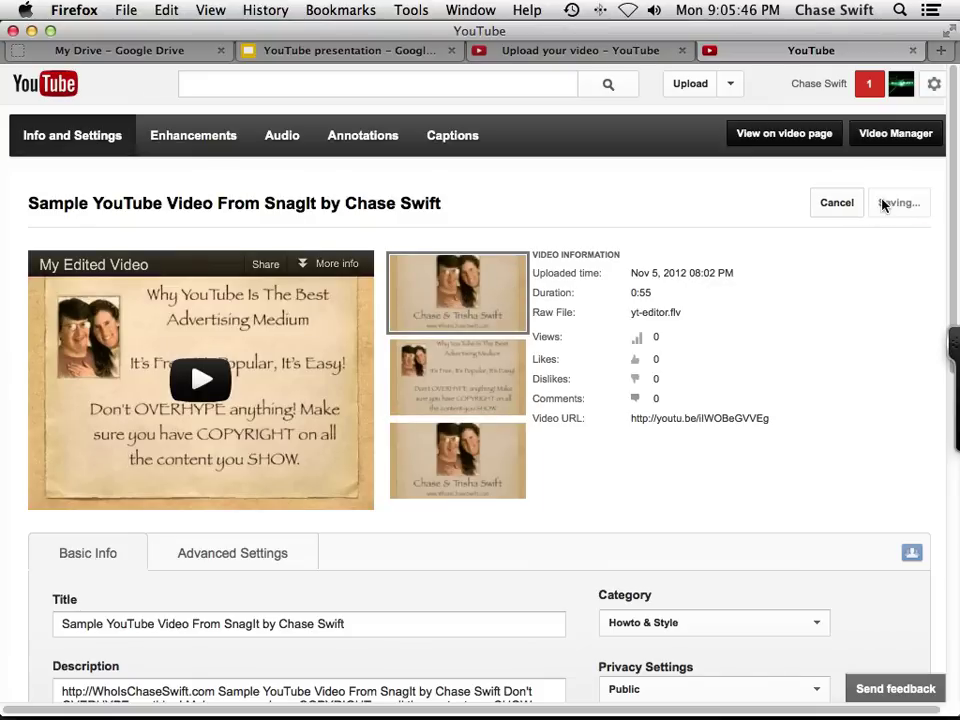
left_click(893, 134)
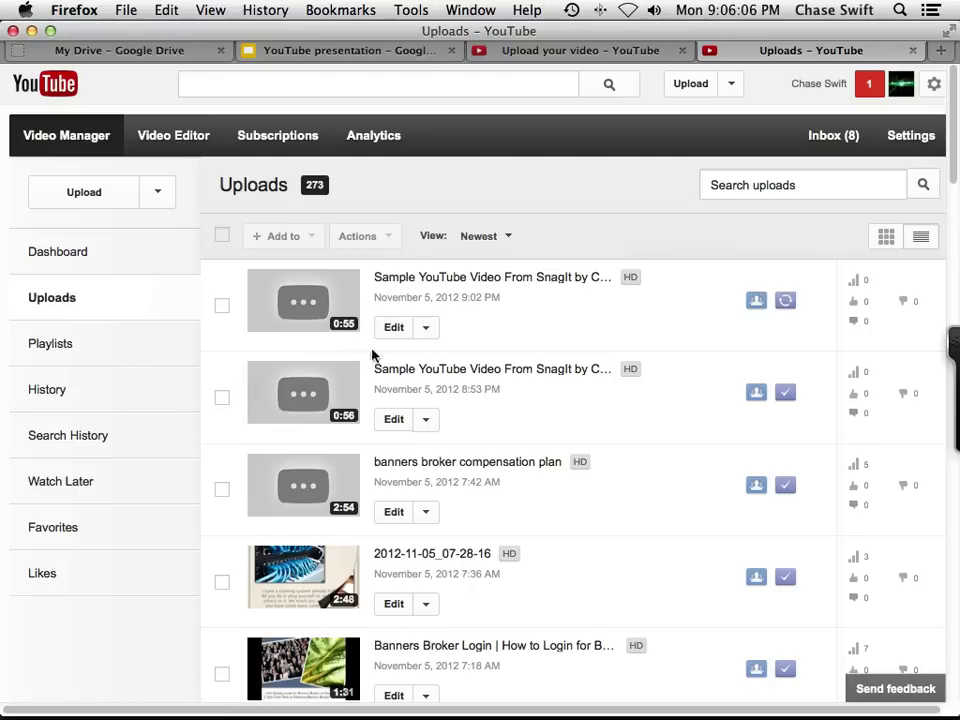
left_click(223, 399)
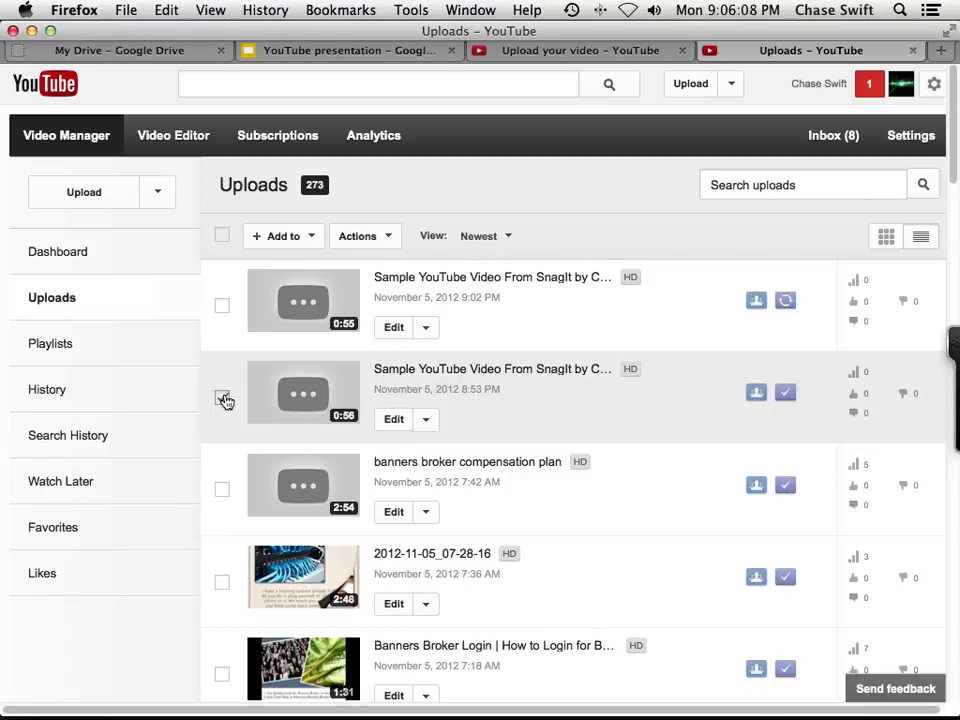
left_click(391, 238)
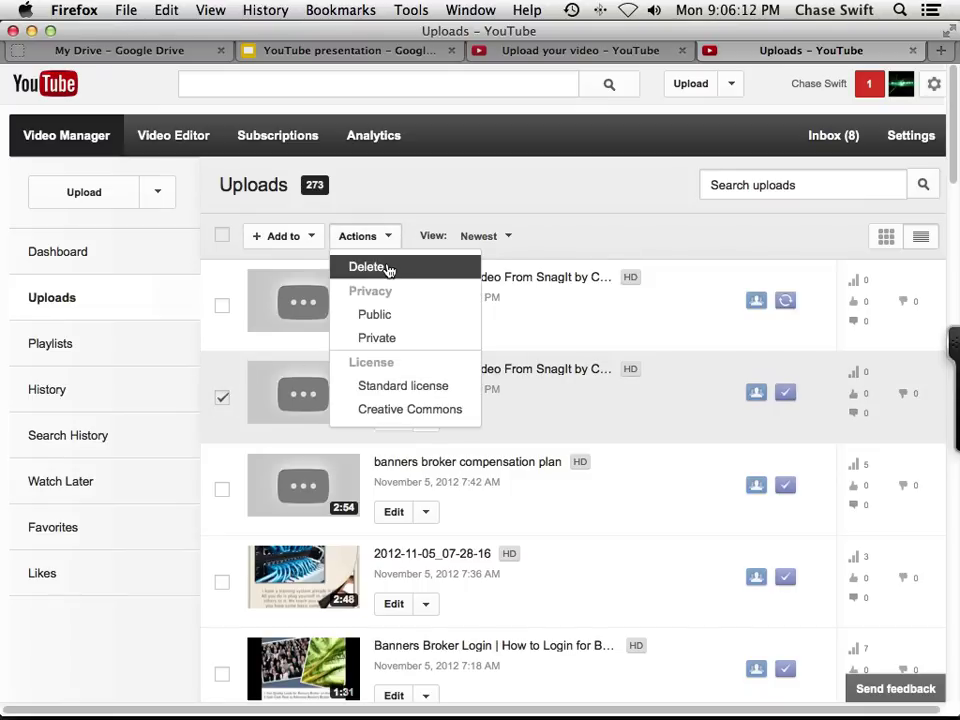
left_click(389, 270)
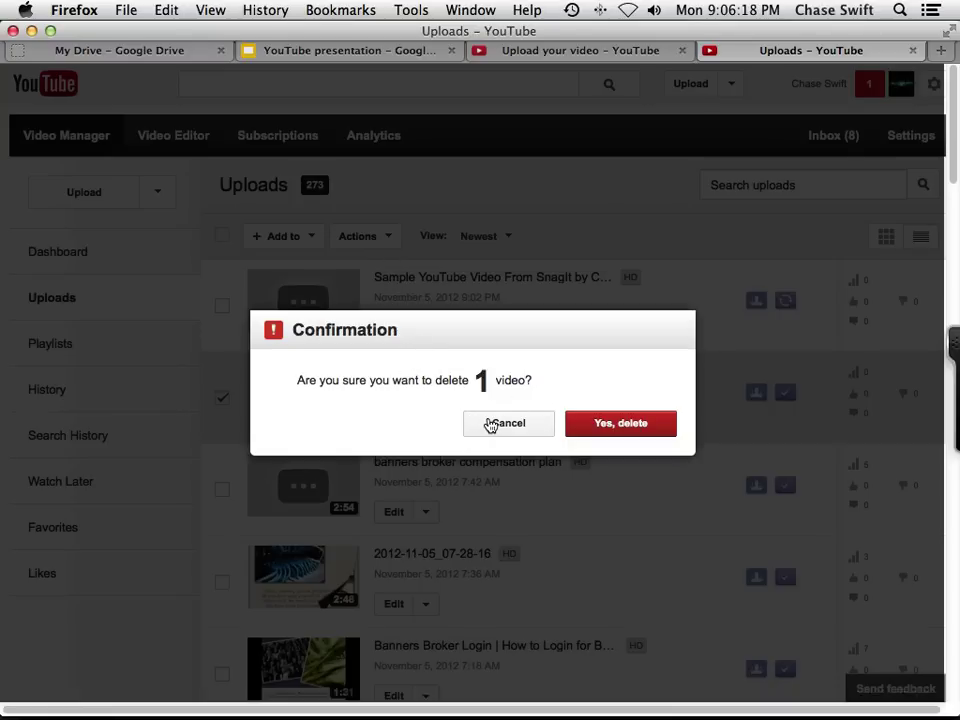
left_click(498, 423)
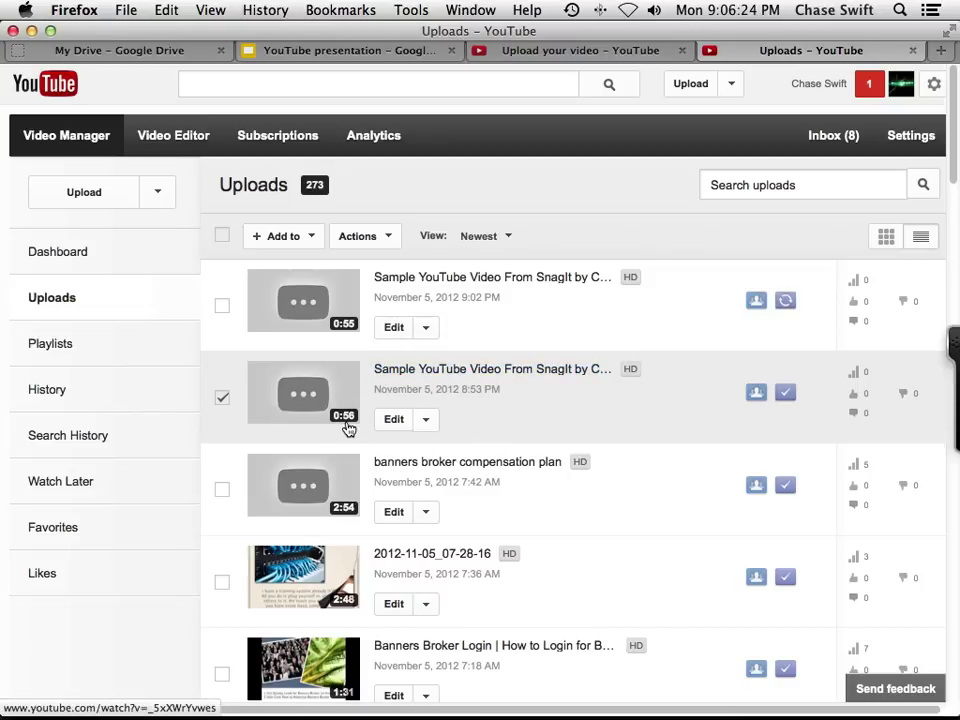
Open the 0:55 sample video's details and review its saved title, description, tags and thumbnail
left_click(395, 329)
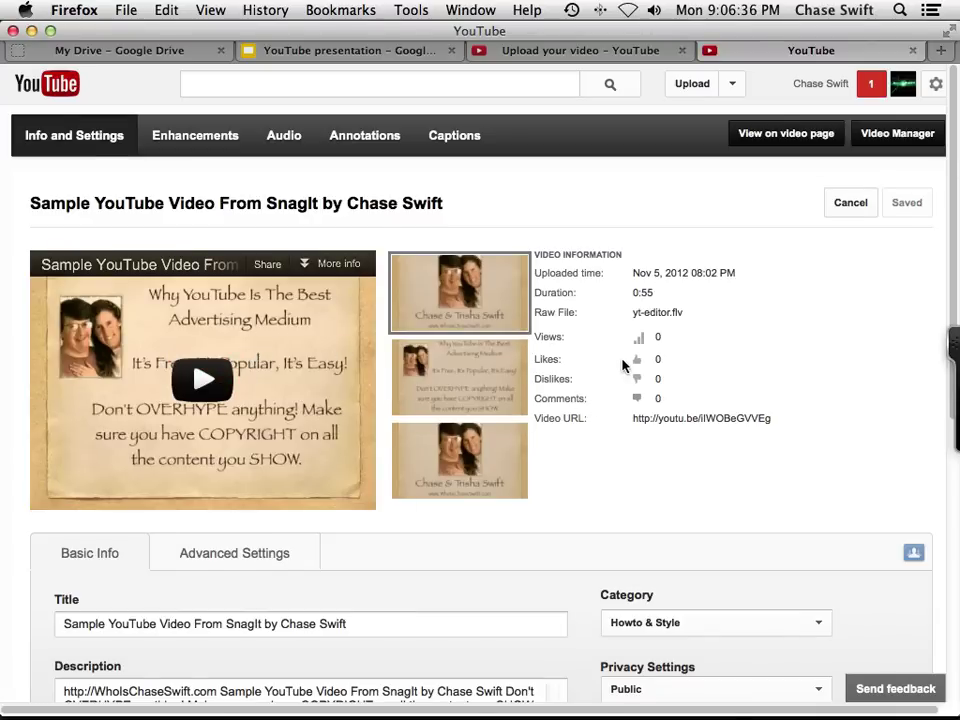
scroll(626, 364, "down", 5)
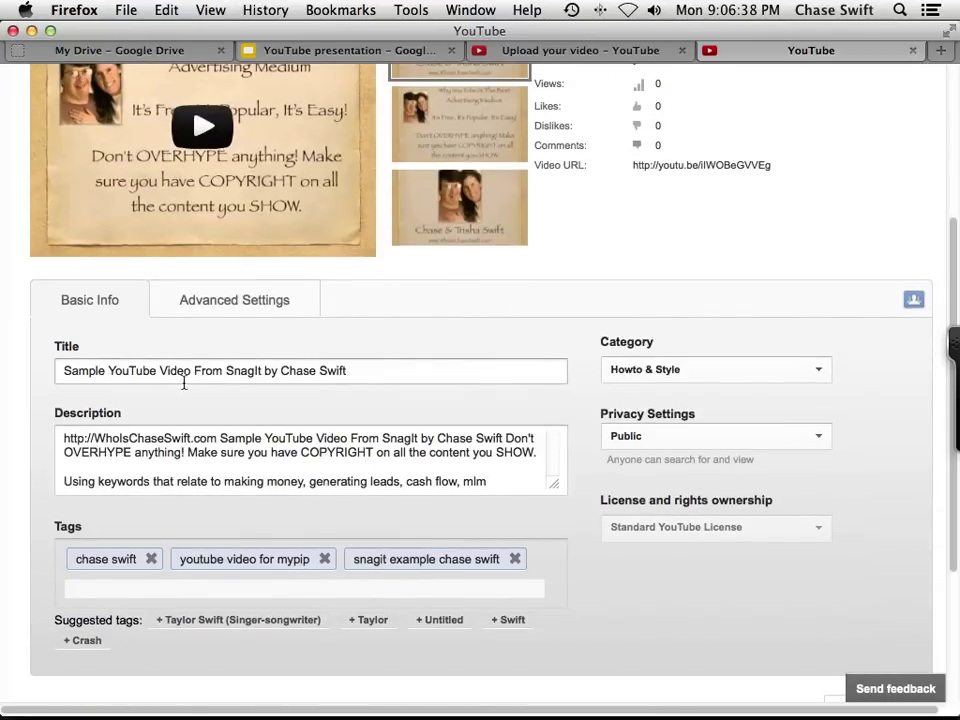
scroll(416, 447, "down", 2)
scroll(416, 447, "down", 4)
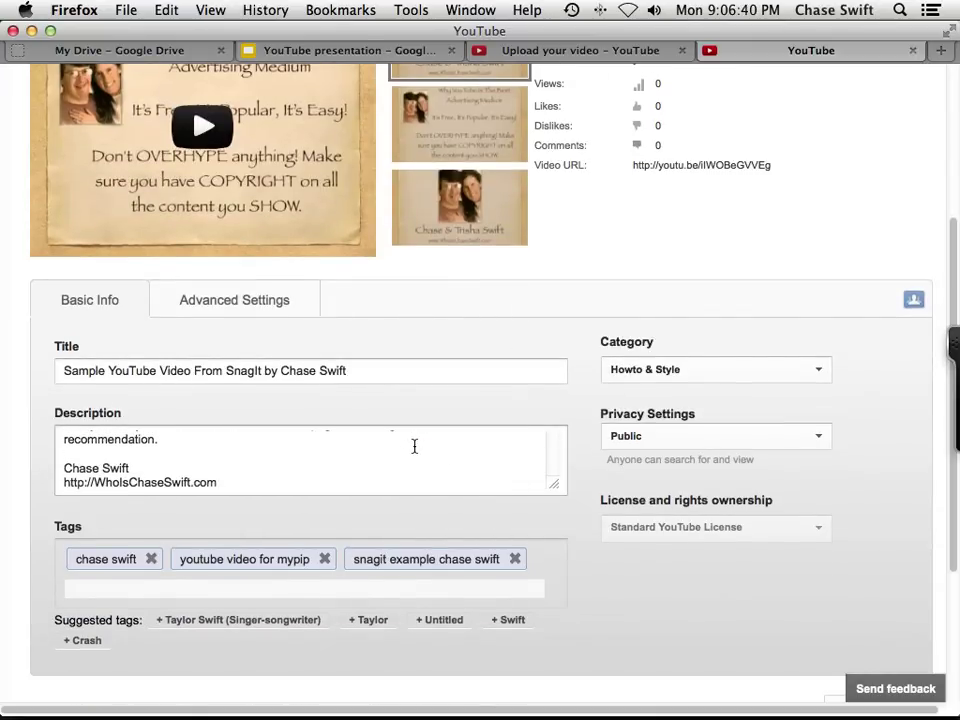
scroll(512, 538, "up", 5)
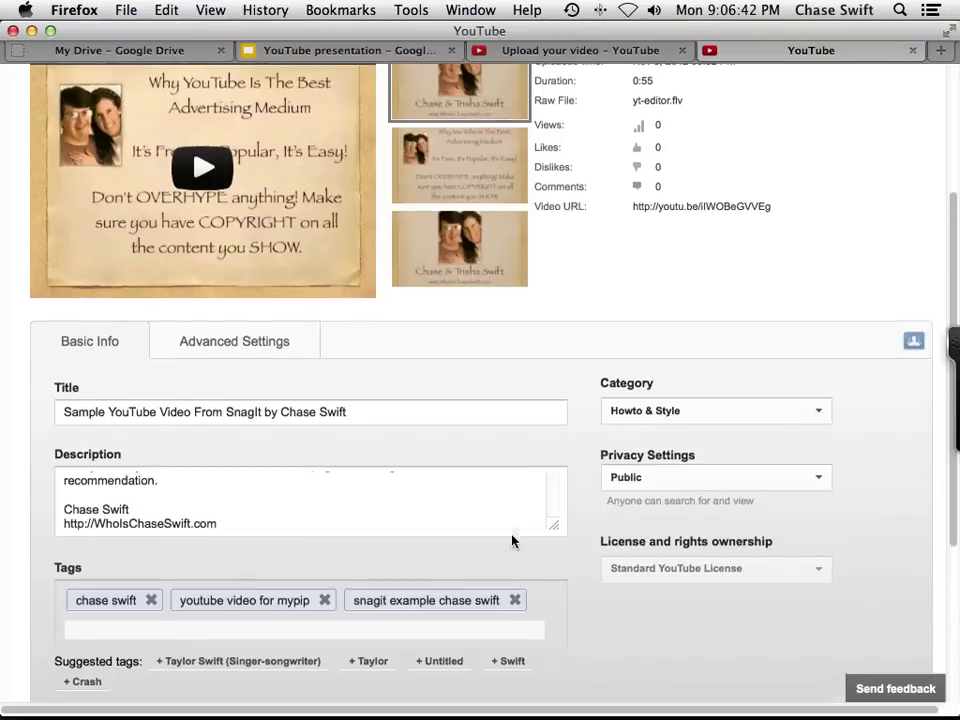
Delete the original 0:56 sample video, dated 8:53 PM, from the uploads in the Video Manager
left_click(900, 138)
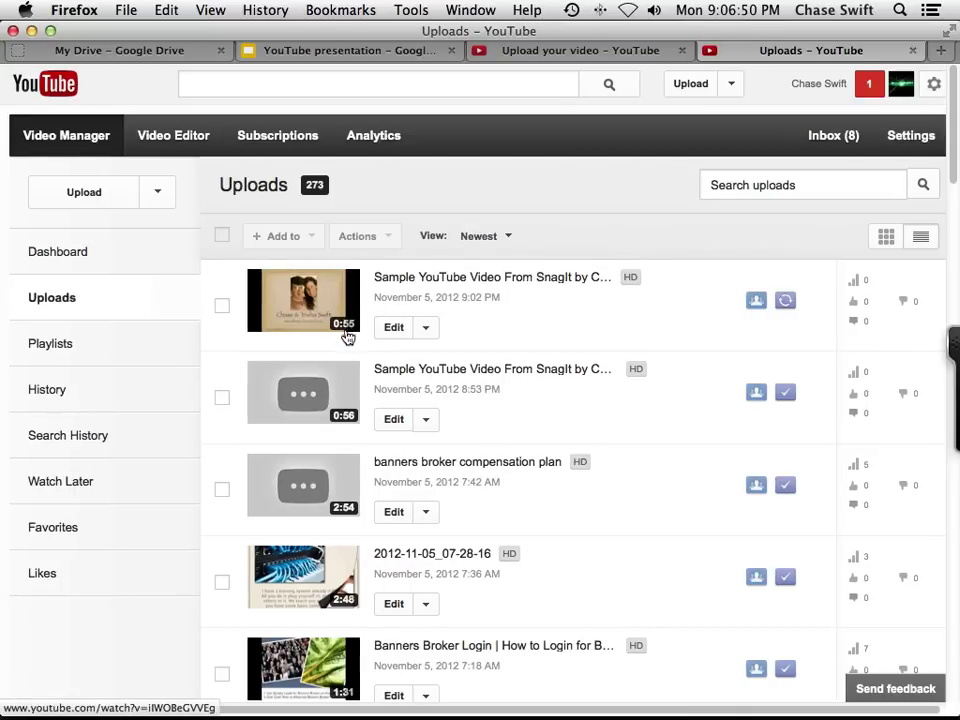
left_click(222, 397)
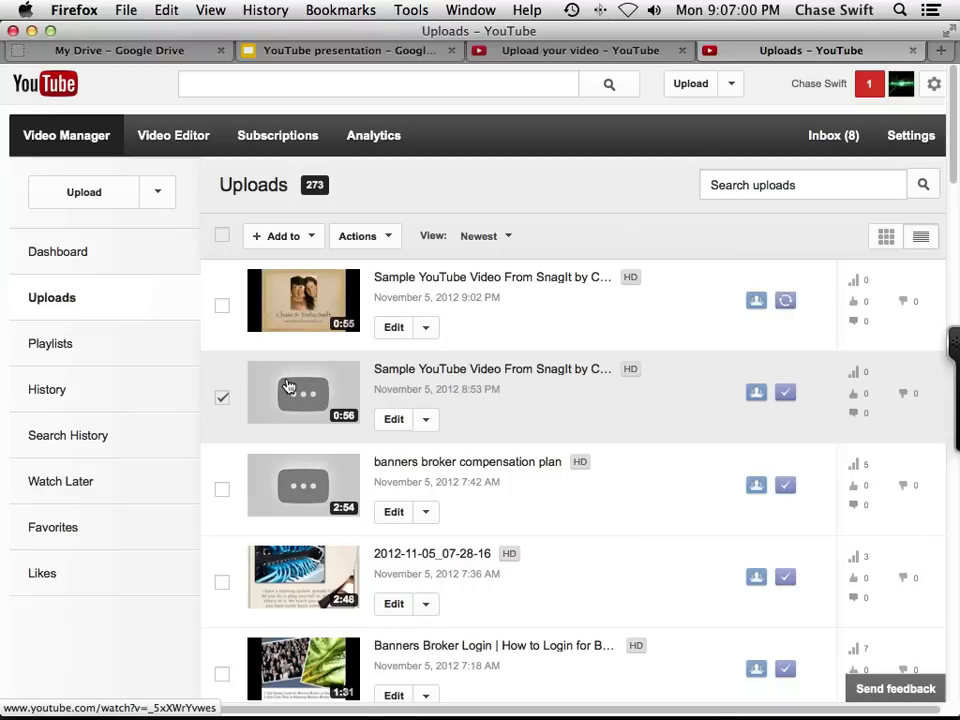
left_click(390, 239)
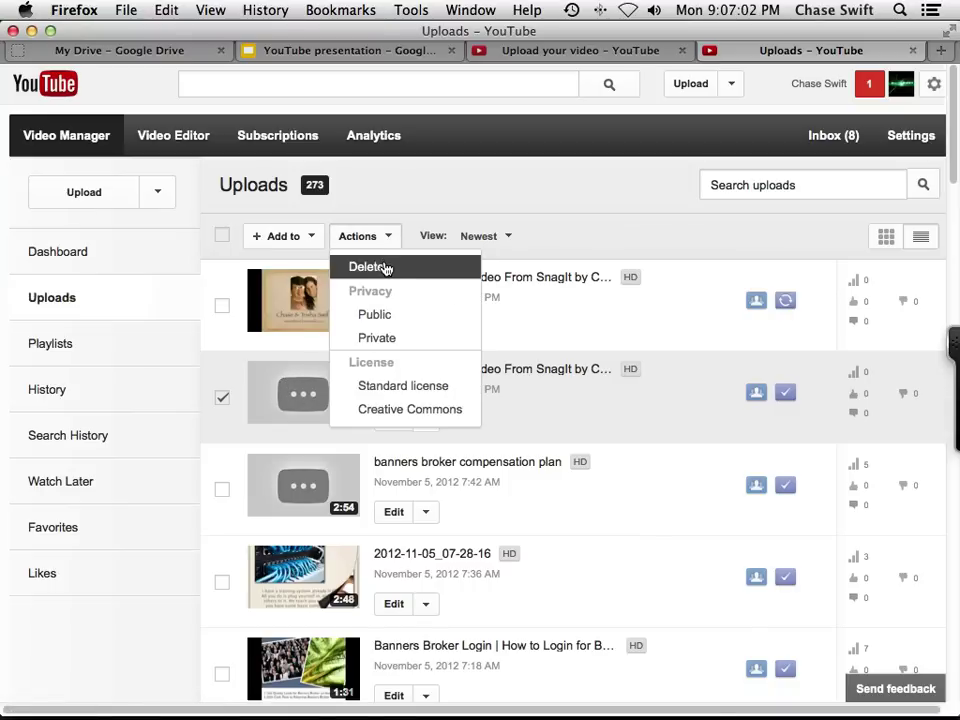
left_click(392, 269)
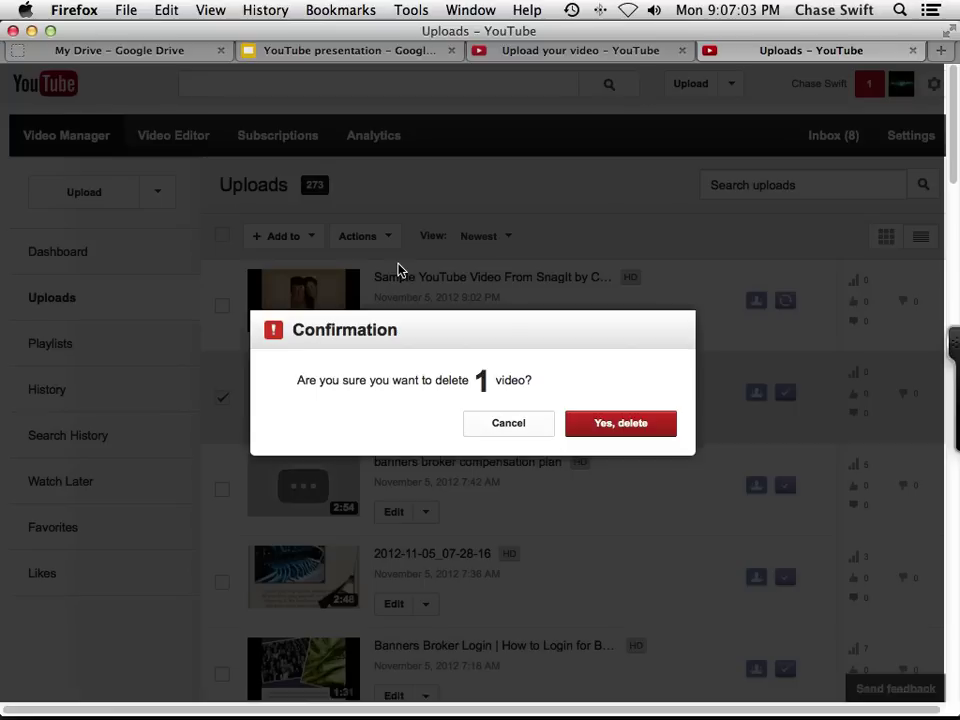
left_click(608, 426)
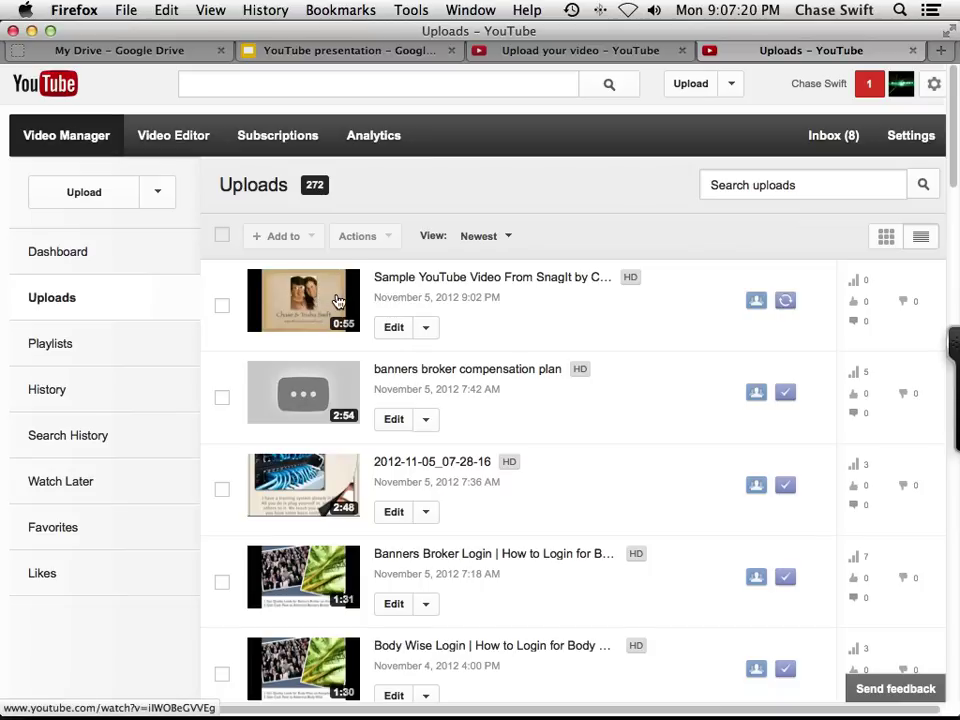
Revisit the My Drive page, the YouTube presentation and the completed upload page, and return to the Uploads list
mouse_move(952, 360)
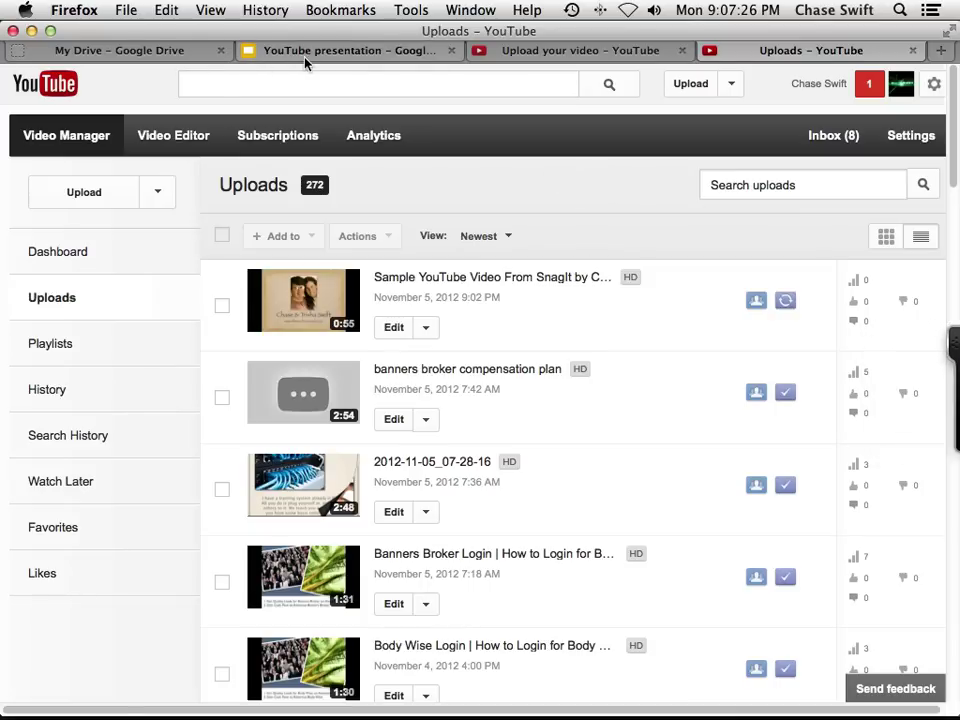
left_click(168, 52)
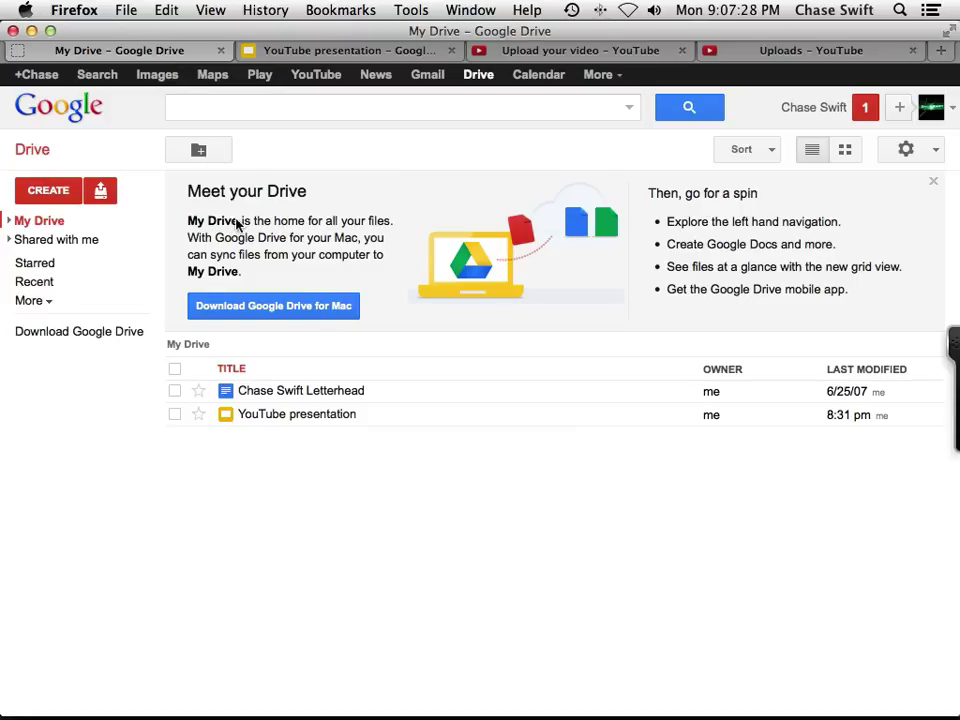
left_click(345, 50)
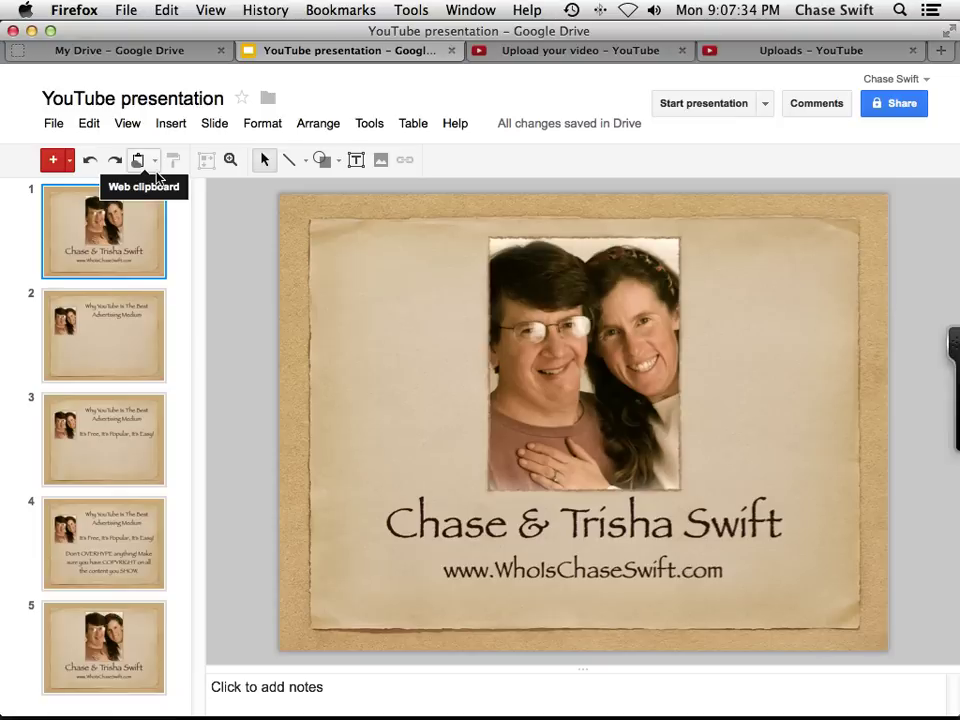
left_click(573, 52)
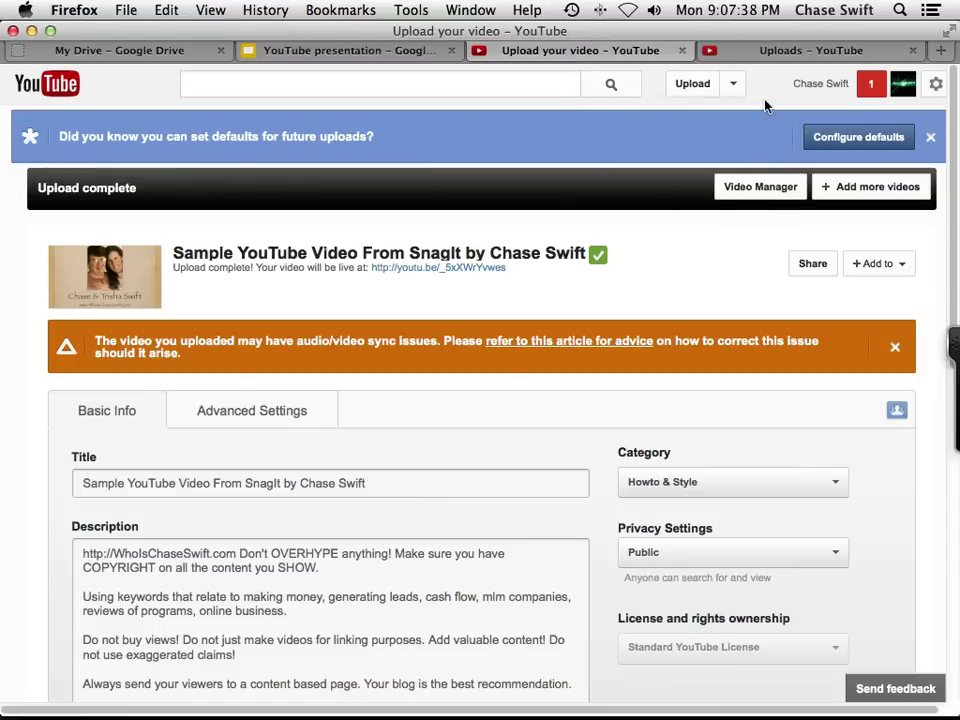
left_click(776, 54)
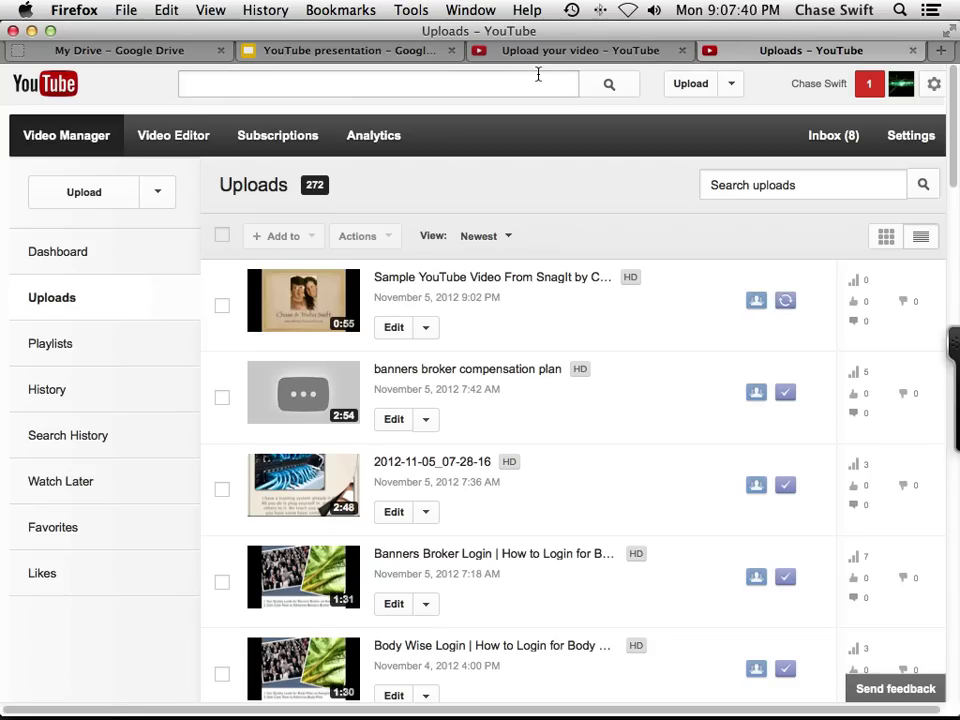
Switch to TextEdit and hide it, and close the Autosaved Captures window in Finder
key("super+Tab")
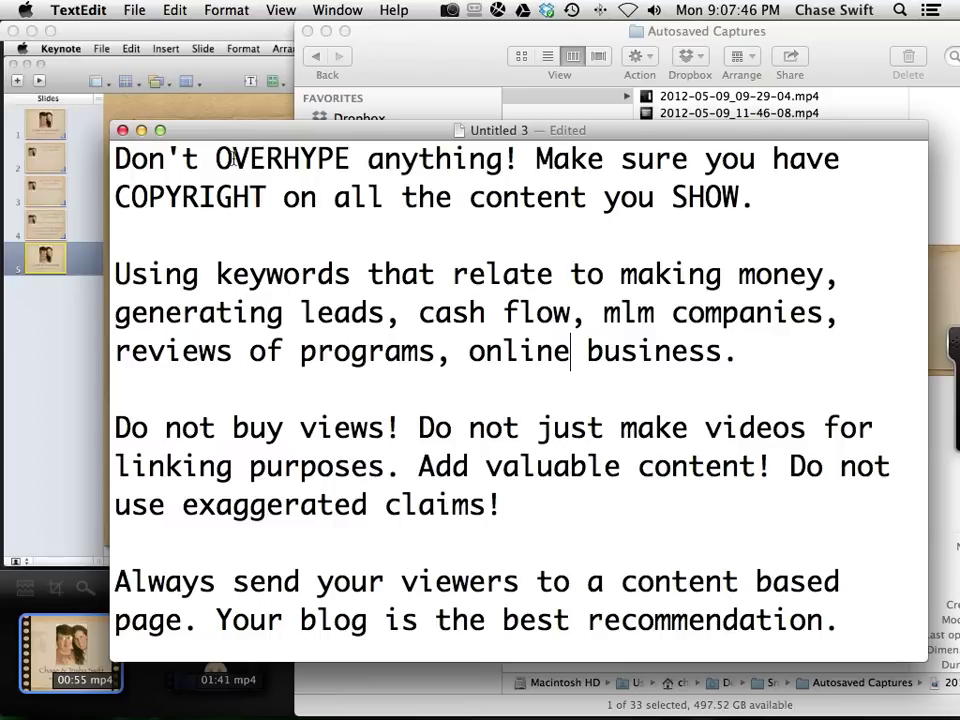
key("super+h")
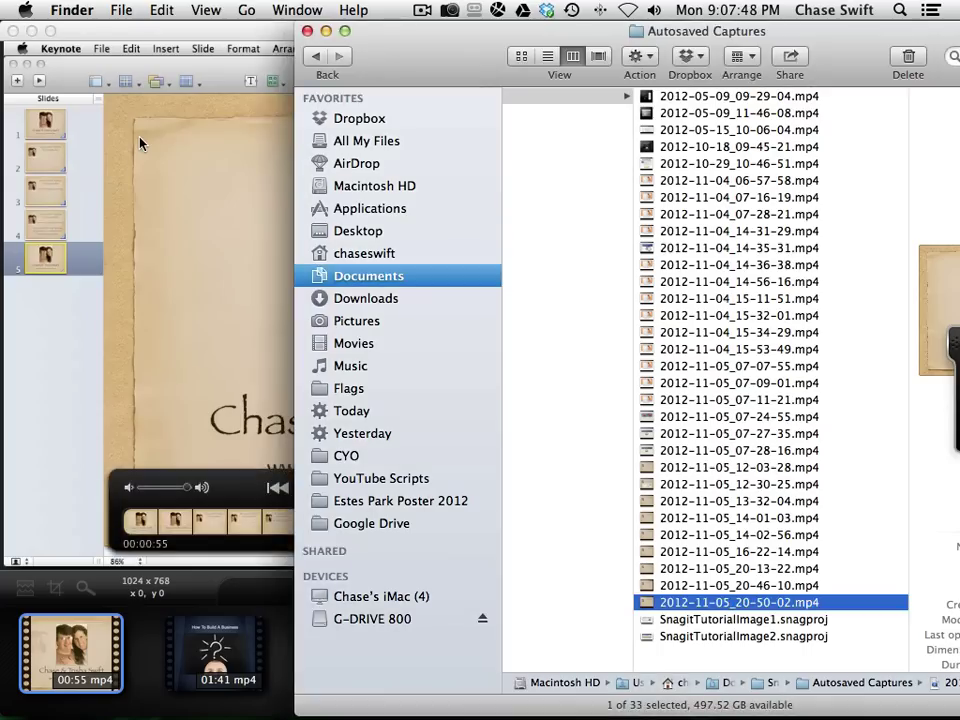
left_click(307, 31)
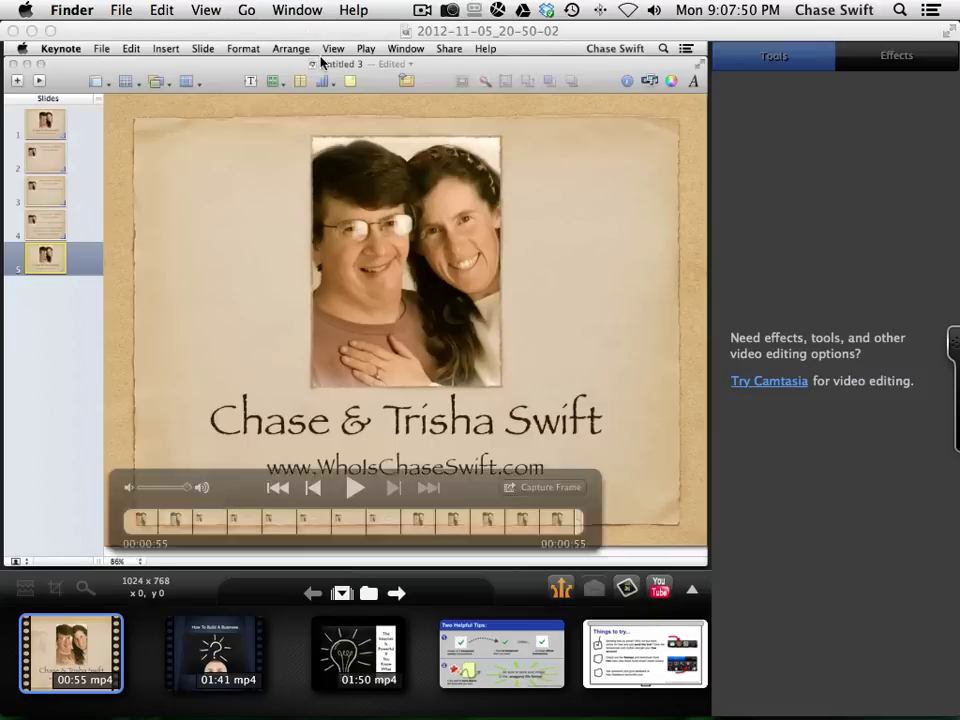
Remove the 00:55 slideshow recording from Snagit's capture tray and quit Snagit
left_click(316, 32)
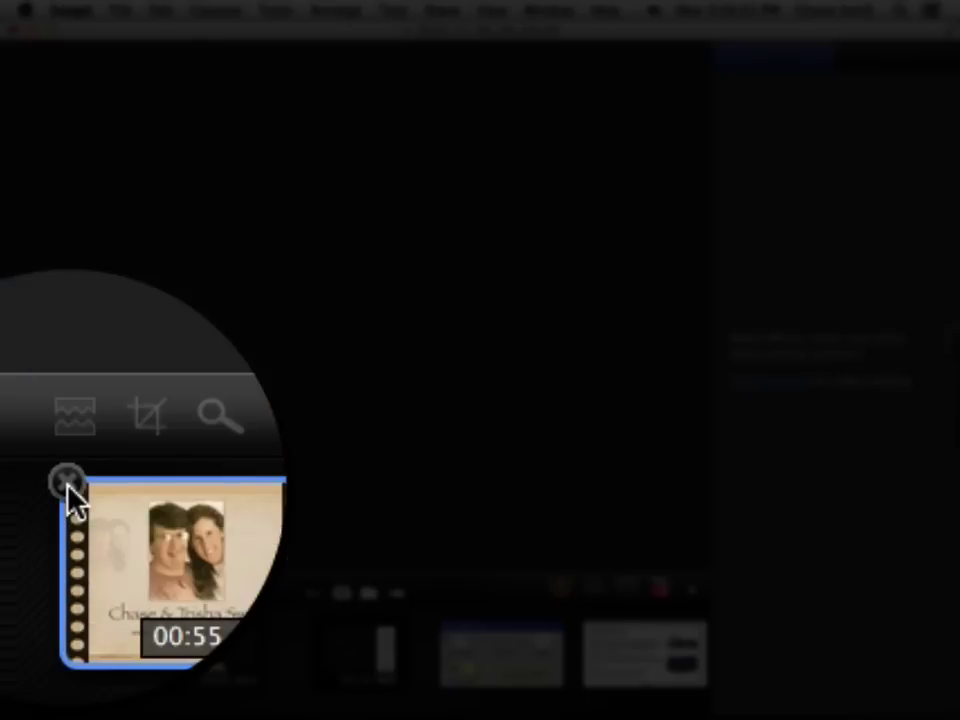
left_click(22, 616)
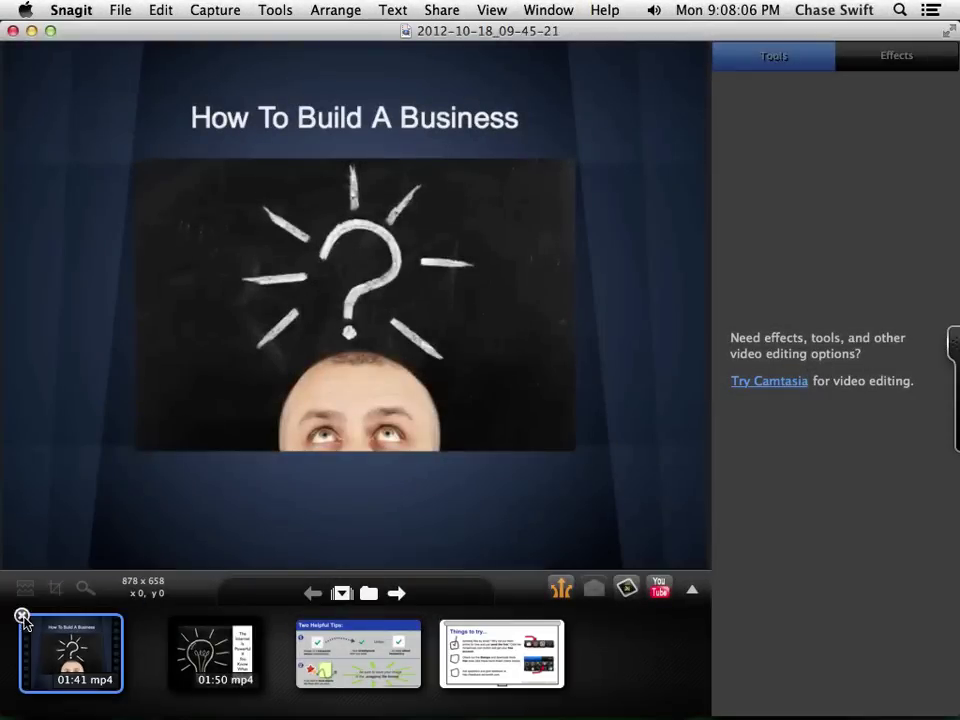
left_click(72, 10)
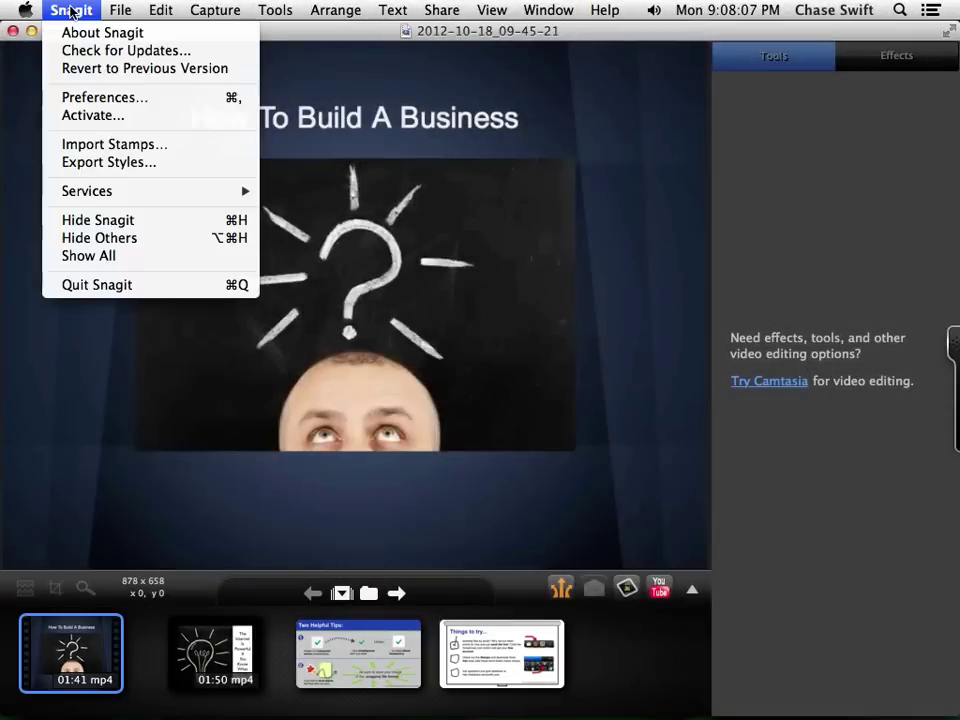
left_click(142, 288)
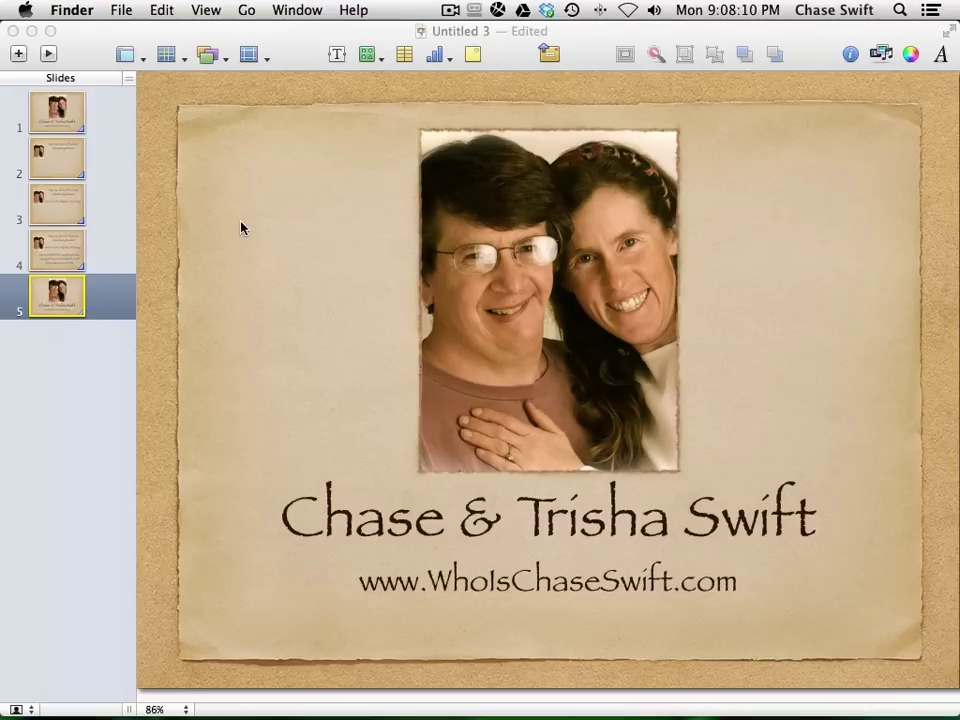